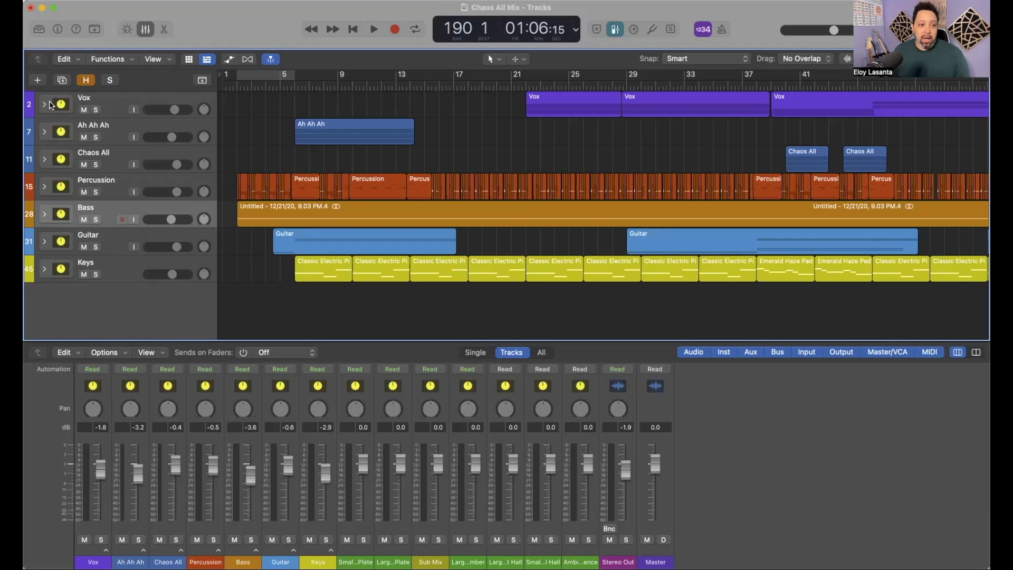
- Show the hidden tracks and solo the mostly snare beat track
{"action": "left_click", "coordinate": [86, 80]}
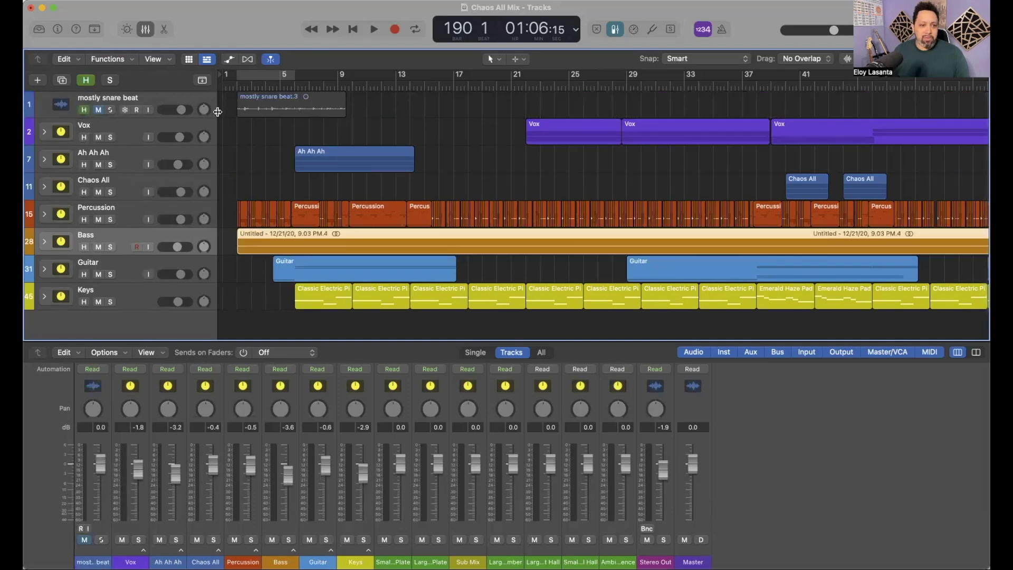
{"action": "left_click", "coordinate": [165, 99]}
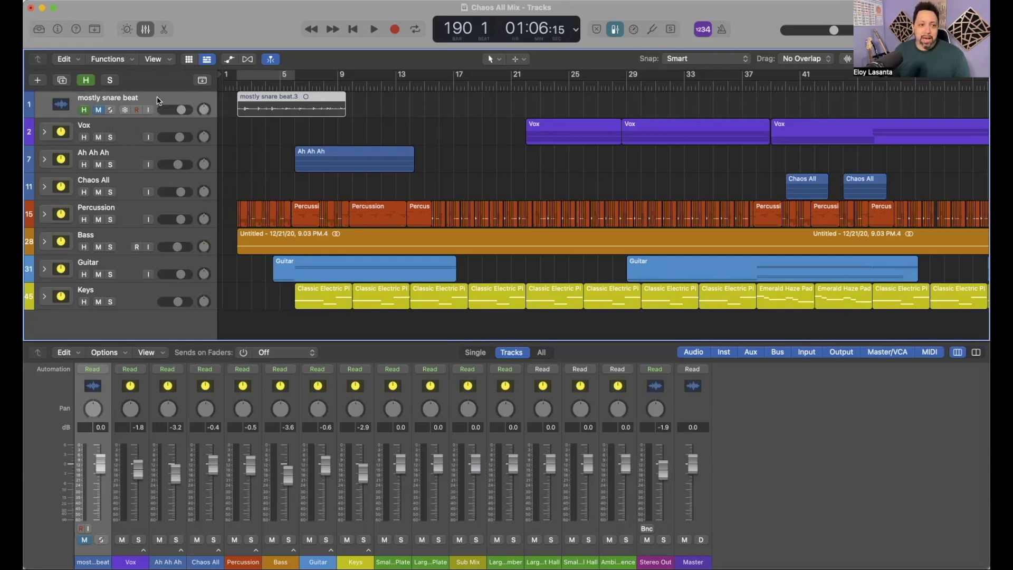
{"action": "left_click", "coordinate": [110, 110]}
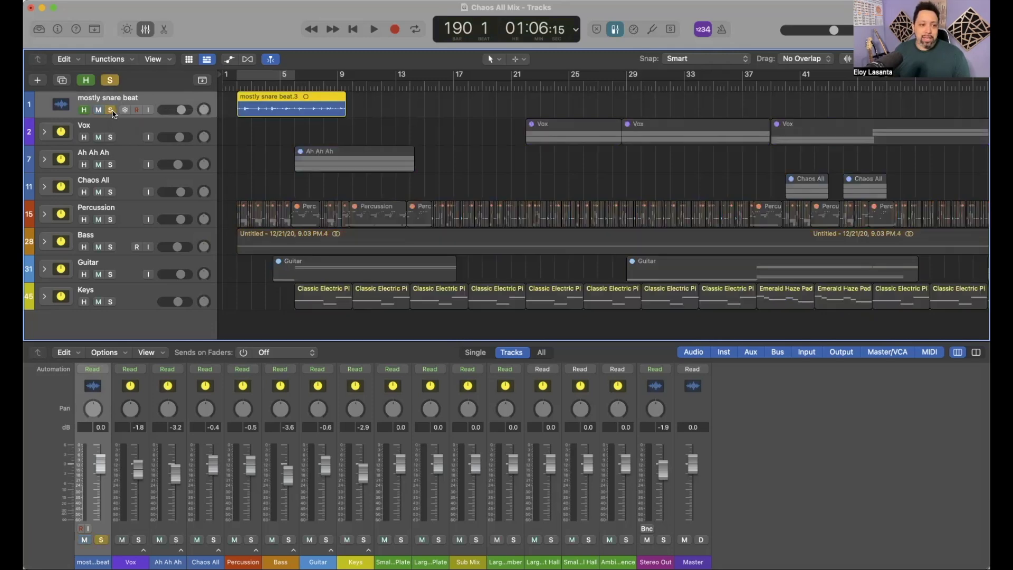
- Listen to the soloed mostly snare beat track from bar 2, and turn its solo off
{"action": "left_click", "coordinate": [237, 85]}
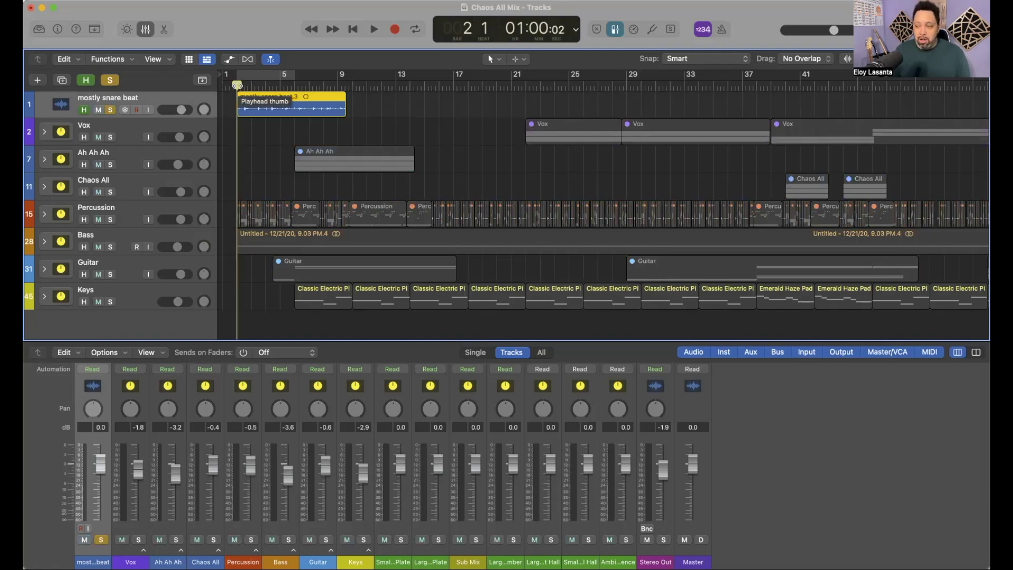
{"action": "key", "text": "space"}
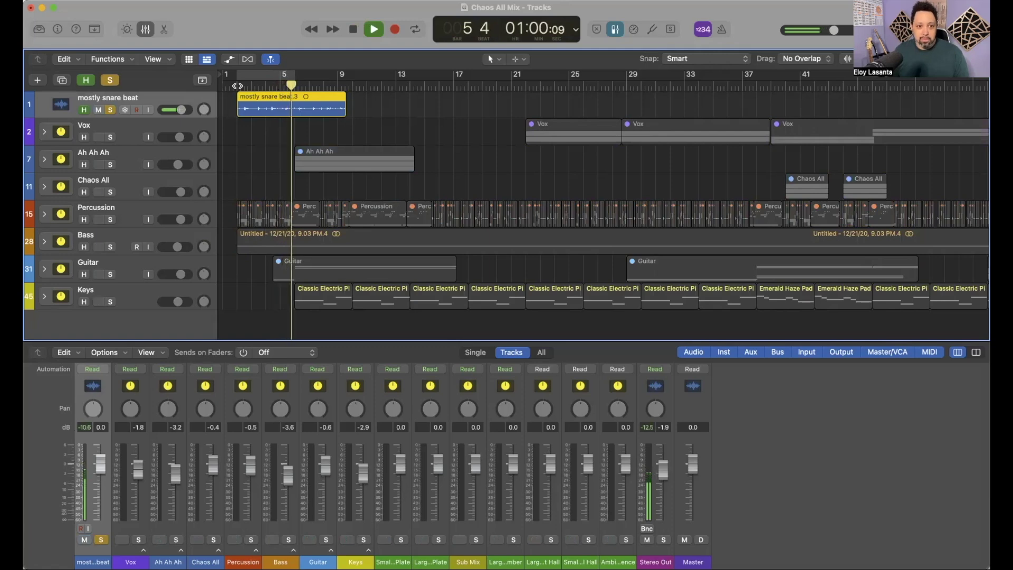
{"action": "key", "text": "space"}
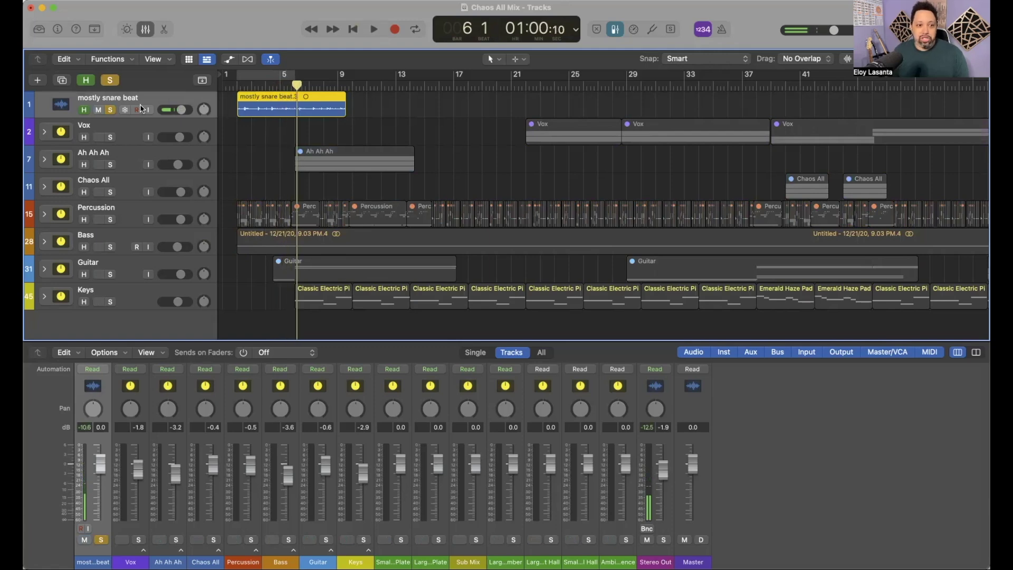
{"action": "left_click", "coordinate": [111, 110]}
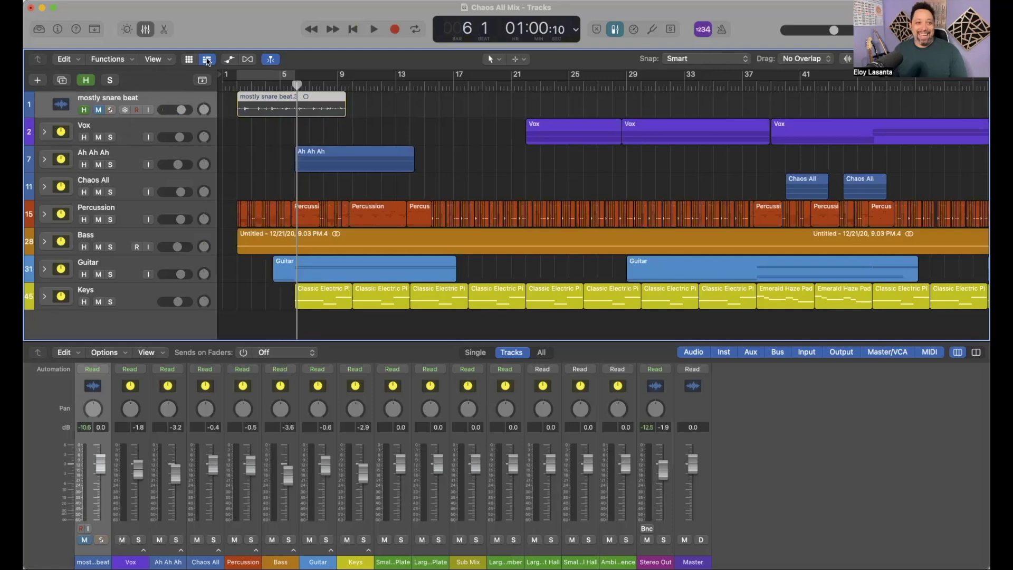
- Expand the Percussion track stack and enlarge the Tracks area over the mixer to show all its drum subtracks
{"action": "scroll", "coordinate": [120, 195], "scroll_direction": "down", "scroll_amount": 2}
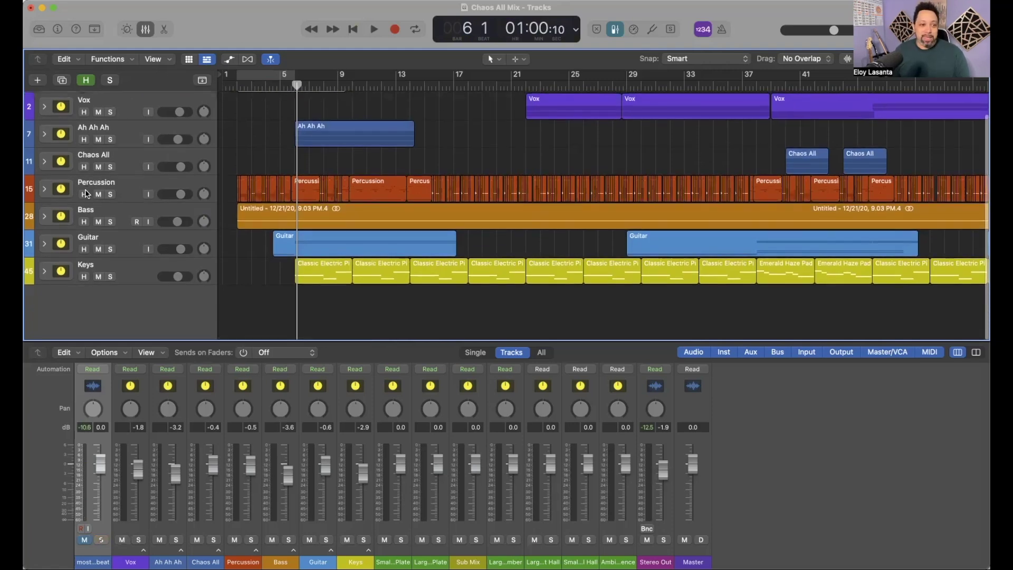
{"action": "left_click", "coordinate": [45, 189]}
{"action": "scroll", "coordinate": [110, 193], "scroll_direction": "down", "scroll_amount": 3}
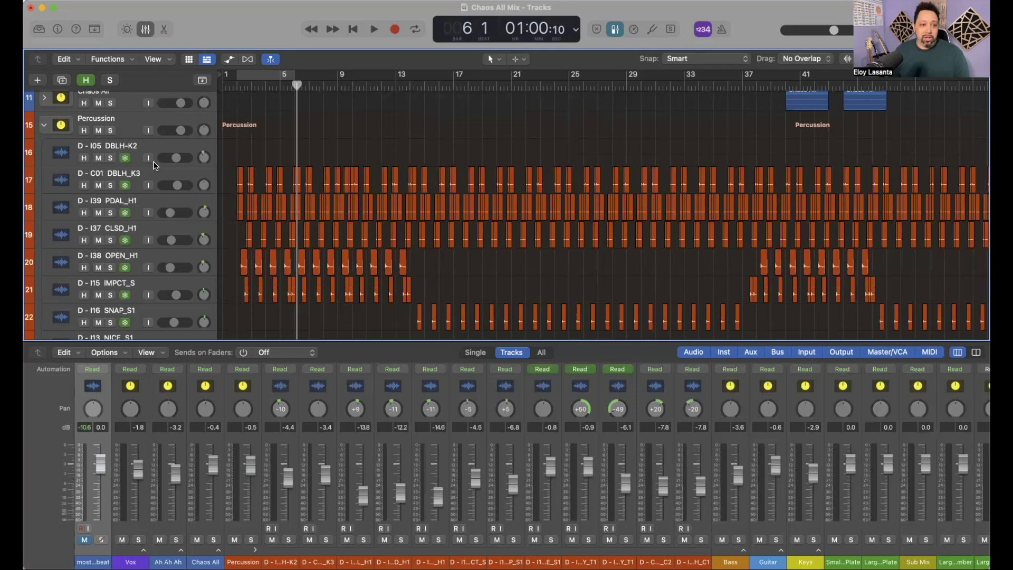
{"action": "scroll", "coordinate": [154, 165], "scroll_direction": "down", "scroll_amount": 2}
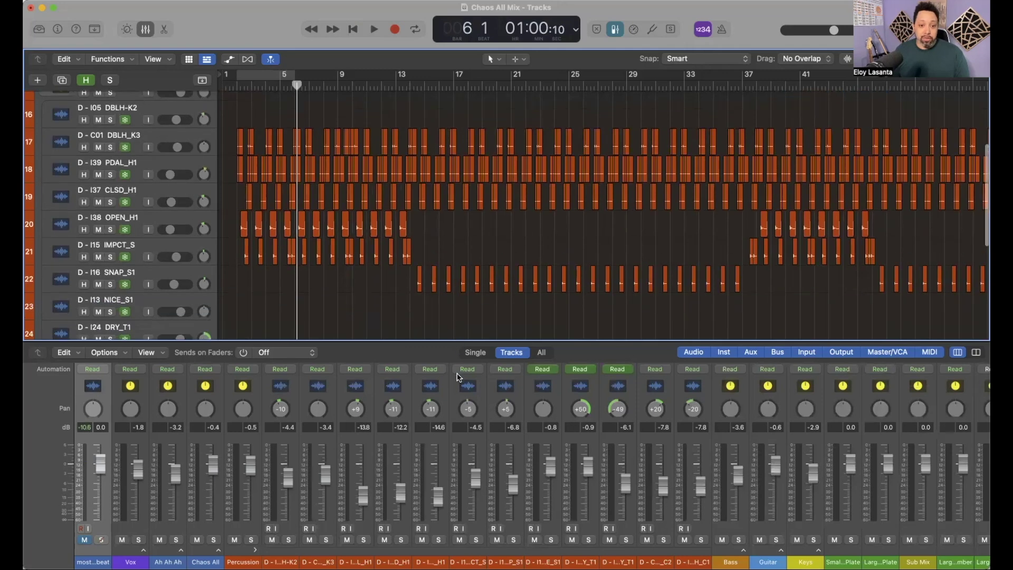
{"action": "left_click_drag", "start_coordinate": [457, 340], "coordinate": [452, 435]}
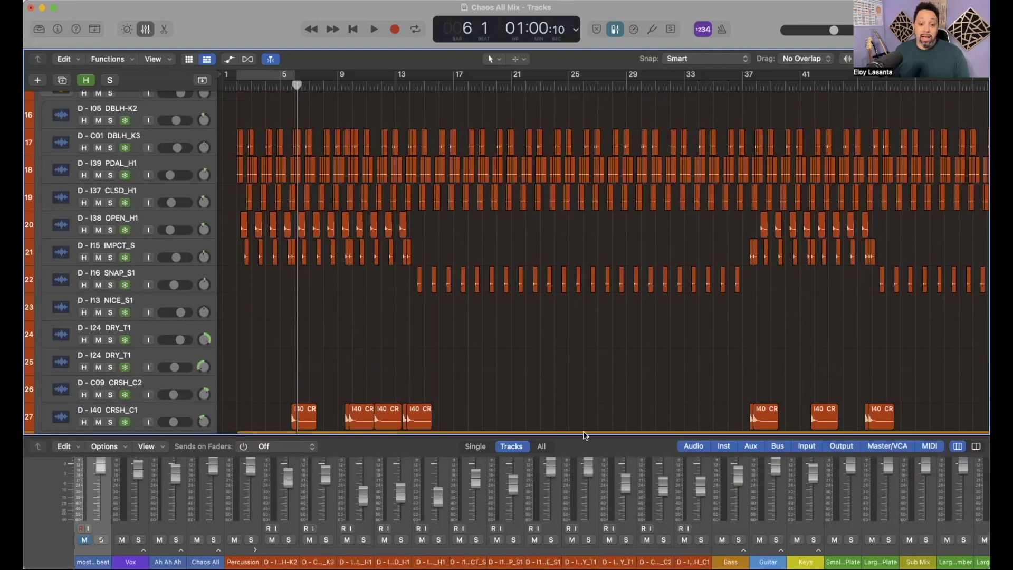
{"action": "left_click_drag", "start_coordinate": [586, 434], "coordinate": [586, 454]}
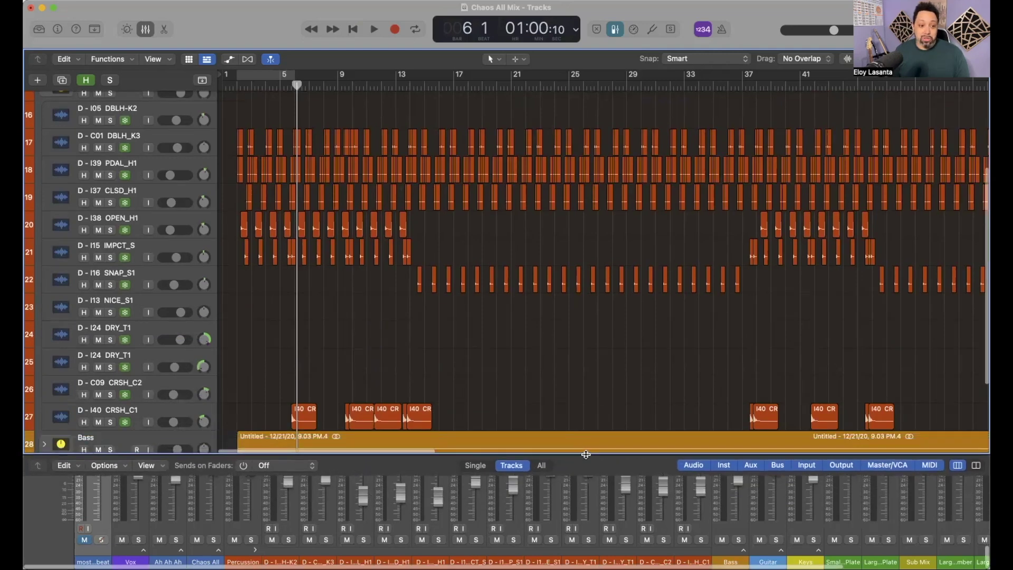
{"action": "scroll", "coordinate": [564, 383], "scroll_direction": "up", "scroll_amount": 1}
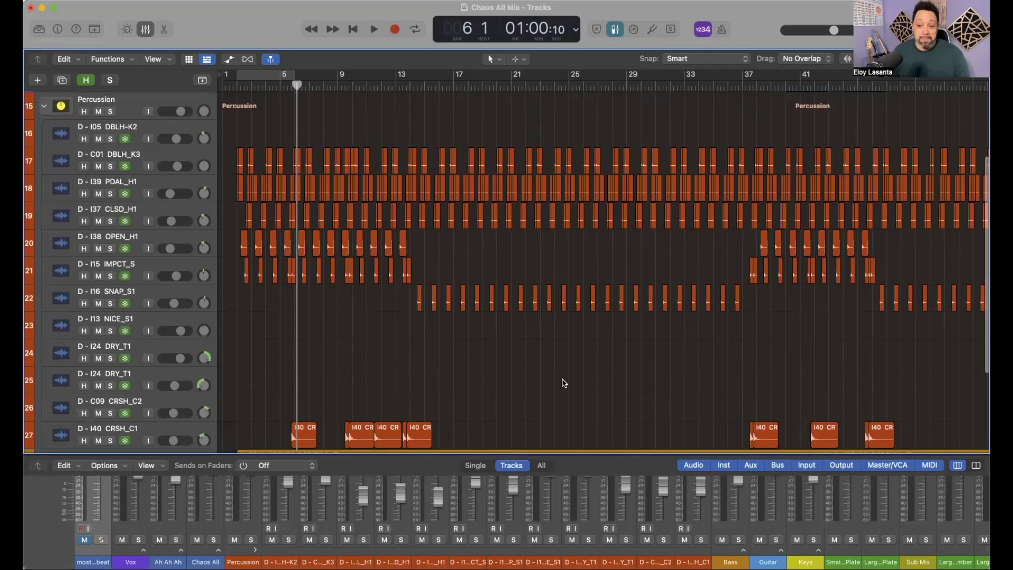
- Select the D - C01 DBLH_K3 track and listen to the soloed Percussion stack from bar 2 with cycle playback
{"action": "left_click", "coordinate": [116, 170]}
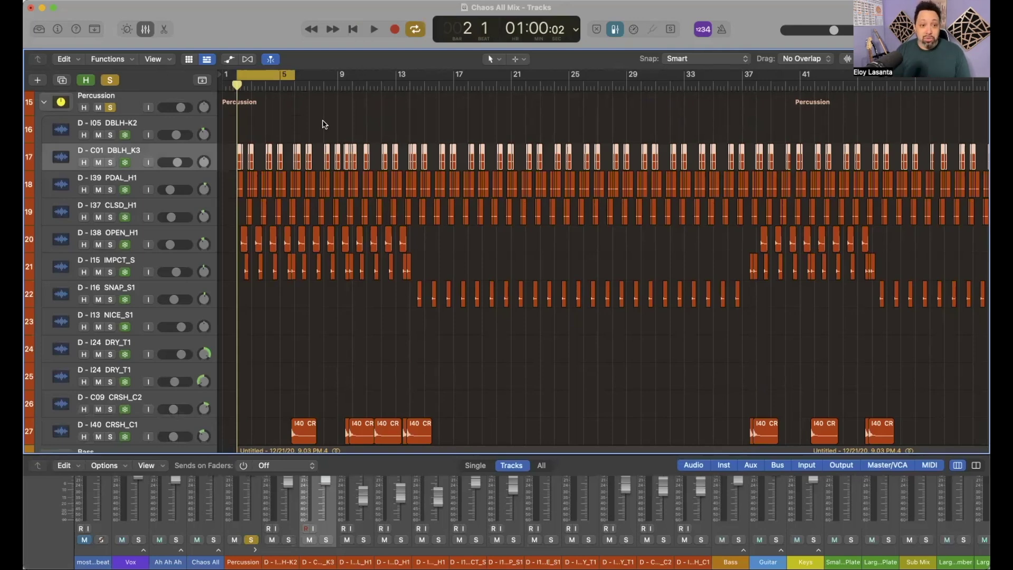
{"action": "scroll", "coordinate": [325, 124], "scroll_direction": "down", "scroll_amount": 3}
{"action": "scroll", "coordinate": [324, 125], "scroll_direction": "up", "scroll_amount": 5}
{"action": "scroll", "coordinate": [324, 125], "scroll_direction": "down", "scroll_amount": 6}
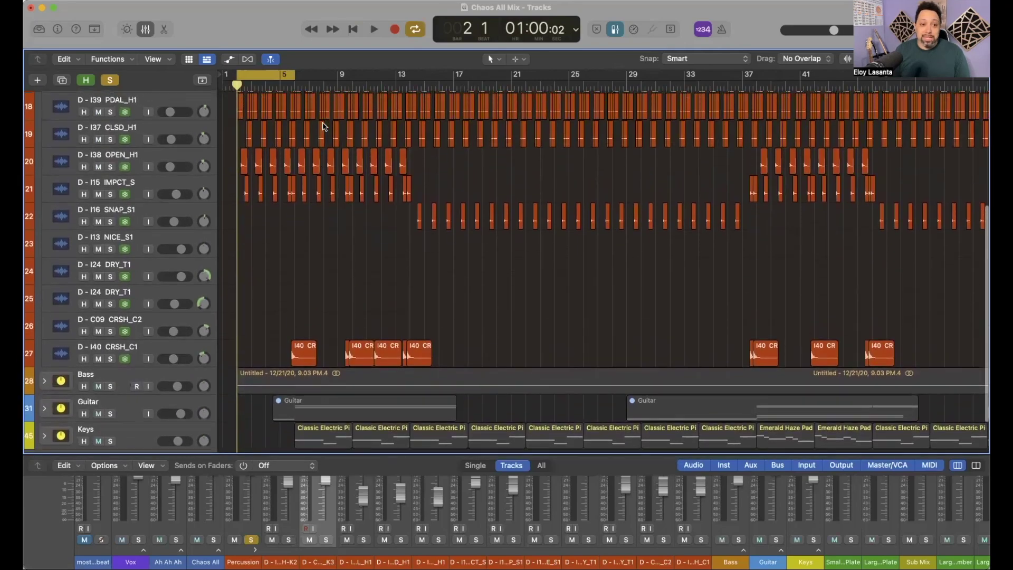
{"action": "scroll", "coordinate": [324, 127], "scroll_direction": "up", "scroll_amount": 3}
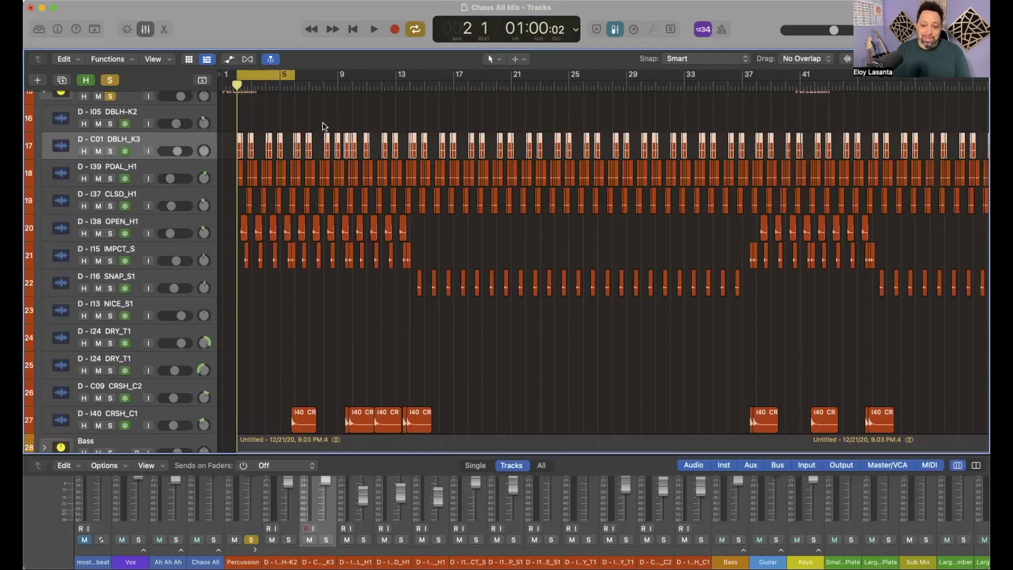
{"action": "key", "text": "space"}
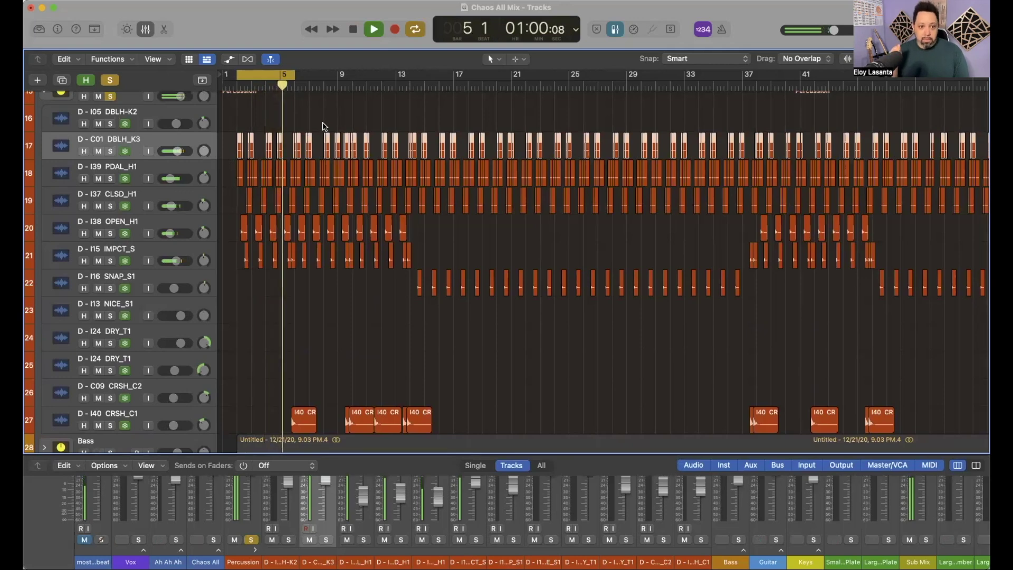
{"action": "key", "text": "space"}
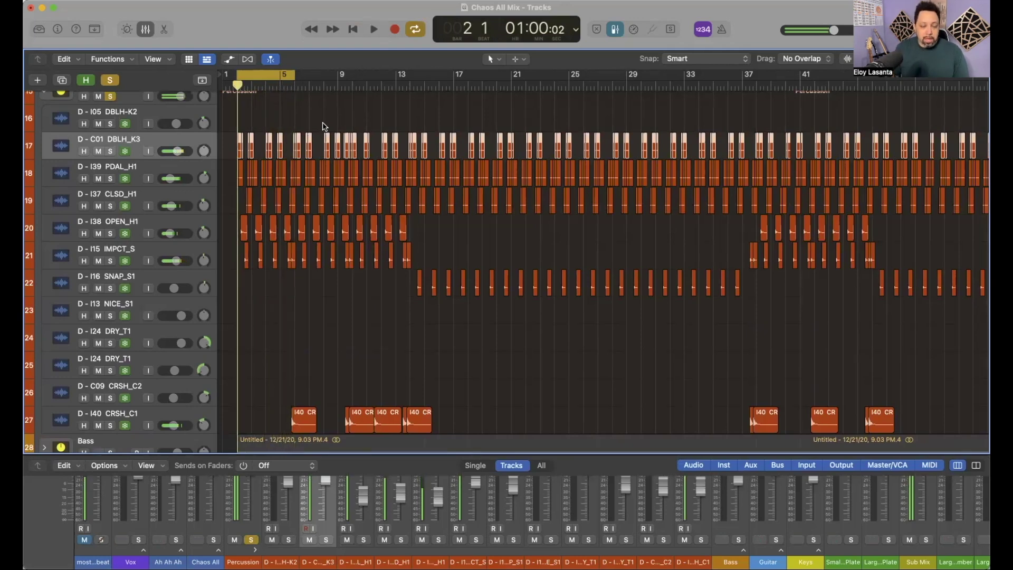
- Turn off cycle playback for the range starting at bar 2
{"action": "key", "text": "super+Right"}
{"action": "key", "text": "super+Right"}
{"action": "key", "text": "super+Right"}
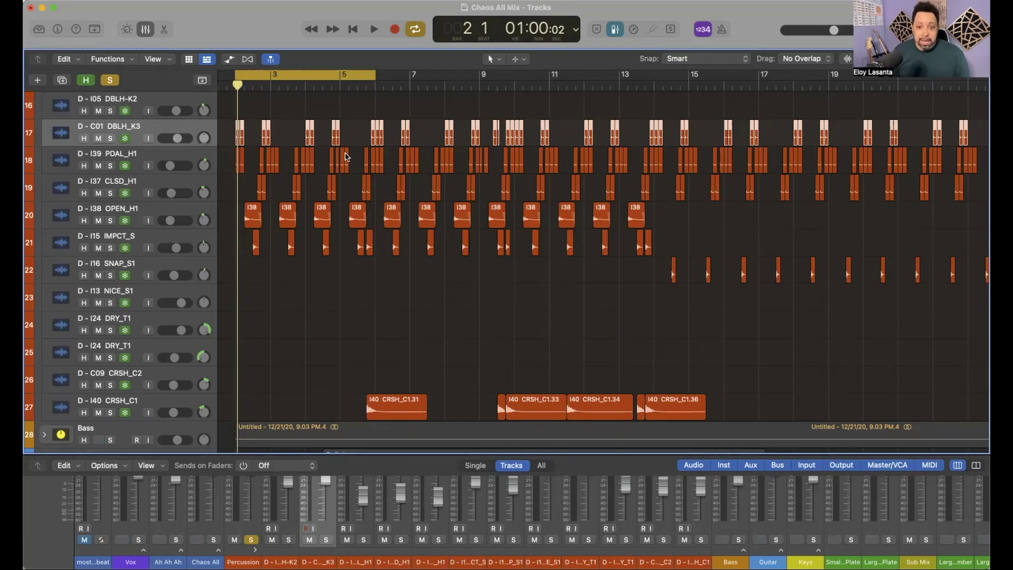
{"action": "scroll", "coordinate": [579, 330], "scroll_direction": "down", "scroll_amount": 3}
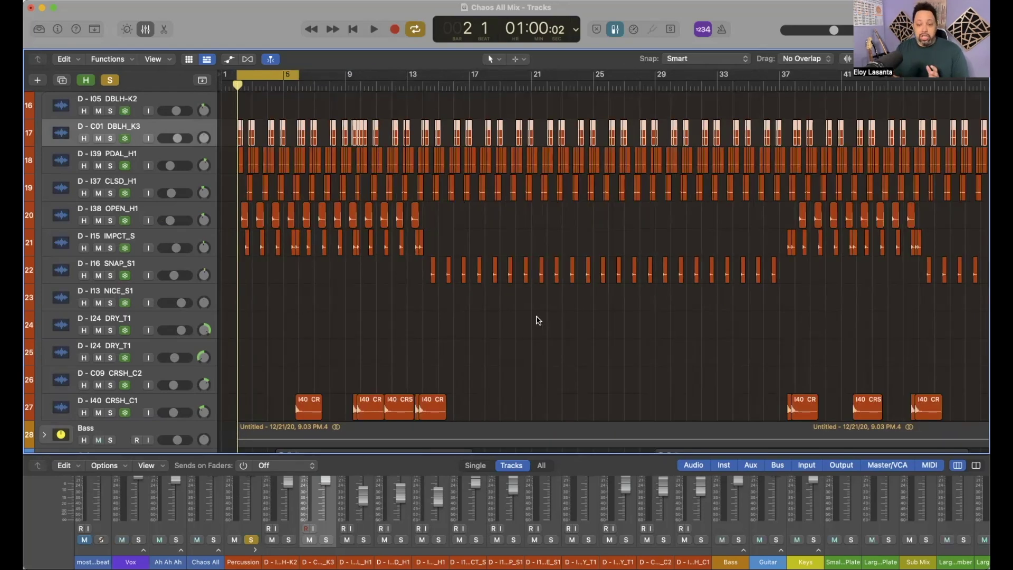
{"action": "left_click", "coordinate": [277, 78]}
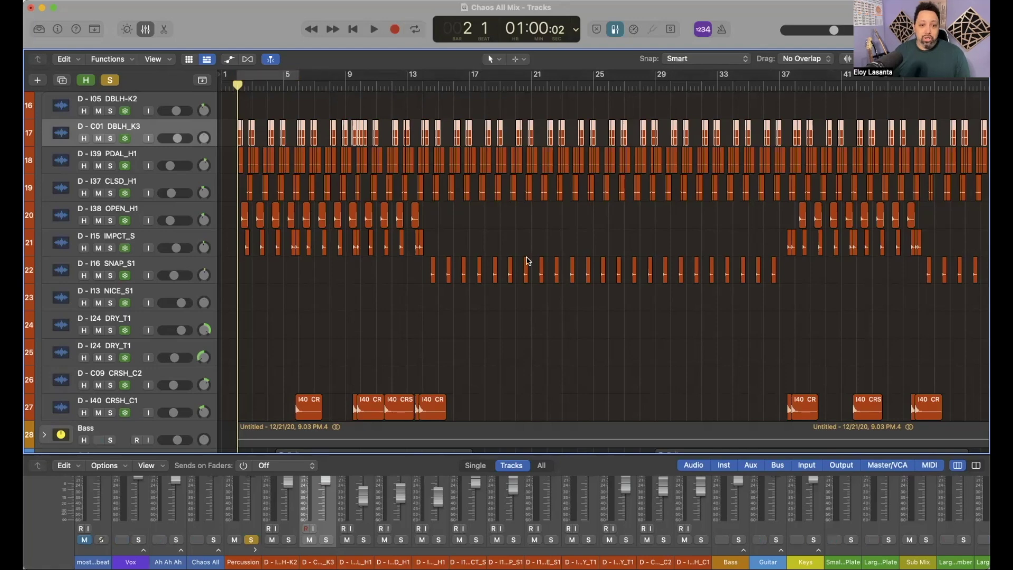
- Examine how the drum regions of the Percussion subtracks are arranged from the song's start to its end
{"action": "scroll", "coordinate": [529, 261], "scroll_direction": "right", "scroll_amount": 1}
{"action": "scroll", "coordinate": [528, 261], "scroll_direction": "up", "scroll_amount": 4}
{"action": "scroll", "coordinate": [528, 261], "scroll_direction": "down", "scroll_amount": 5}
{"action": "scroll", "coordinate": [528, 260], "scroll_direction": "right", "scroll_amount": 1}
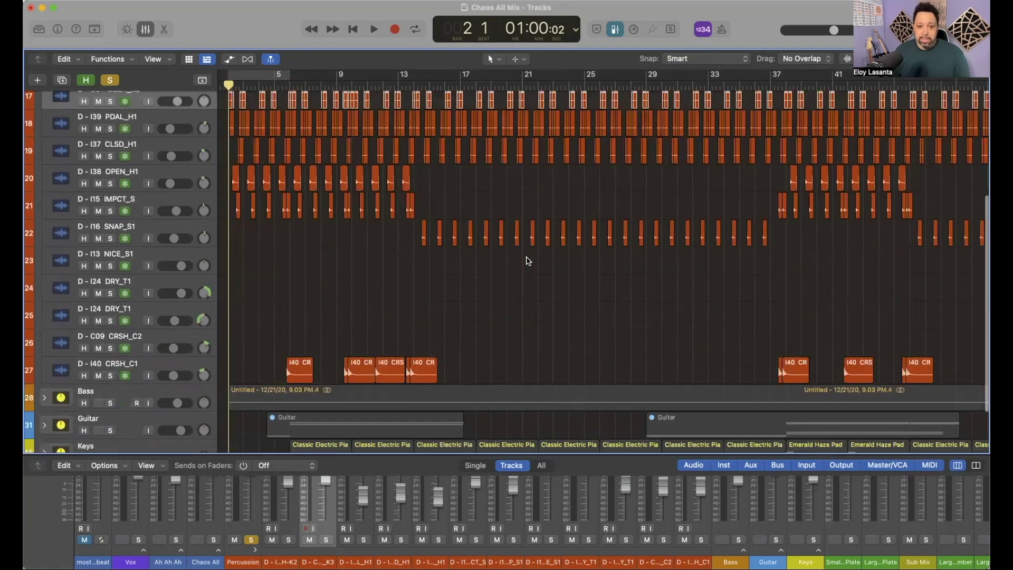
{"action": "scroll", "coordinate": [731, 204], "scroll_direction": "right", "scroll_amount": 4}
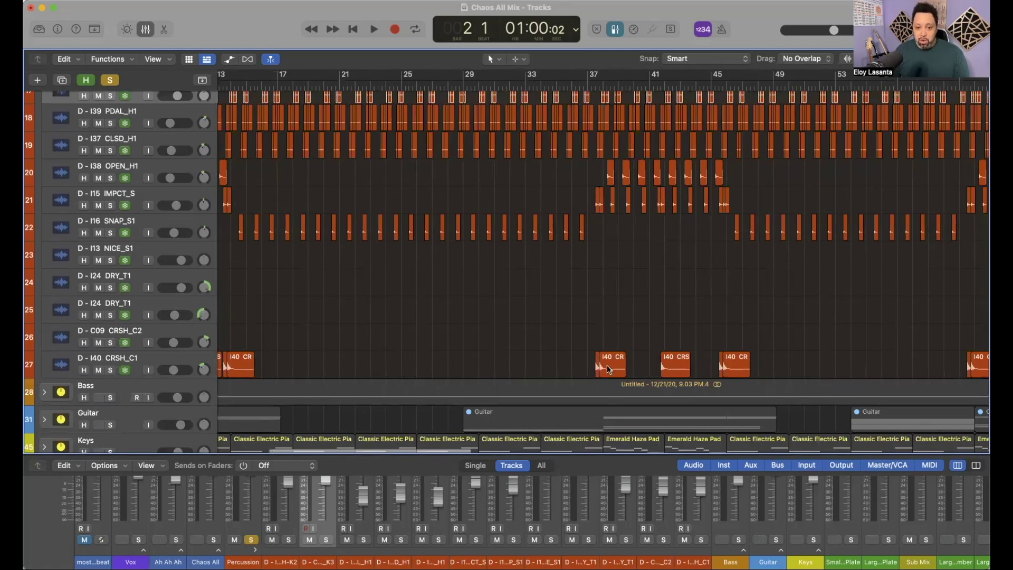
{"action": "scroll", "coordinate": [644, 374], "scroll_direction": "right", "scroll_amount": 2}
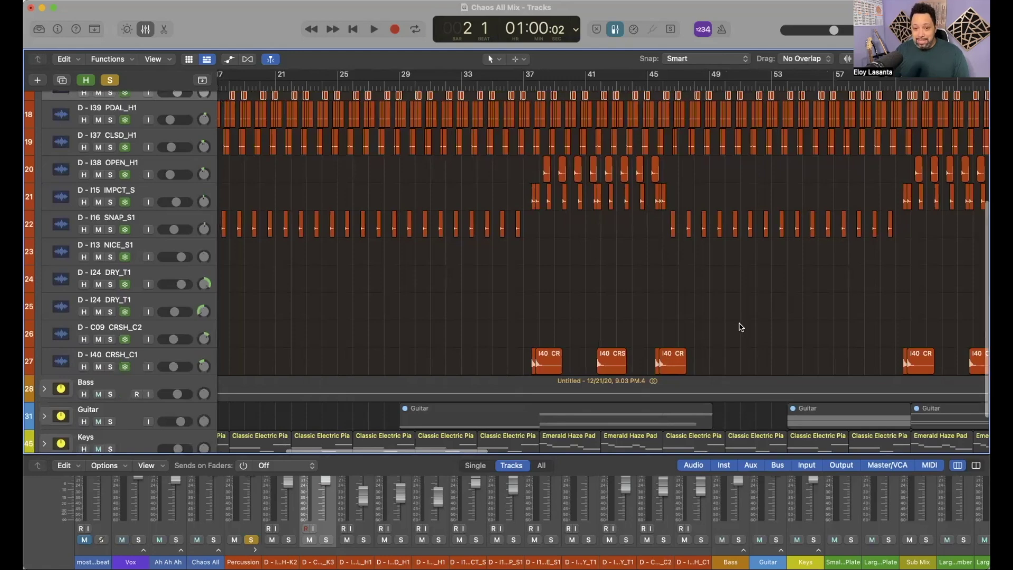
{"action": "scroll", "coordinate": [737, 328], "scroll_direction": "right", "scroll_amount": 8}
{"action": "scroll", "coordinate": [595, 379], "scroll_direction": "right", "scroll_amount": 2}
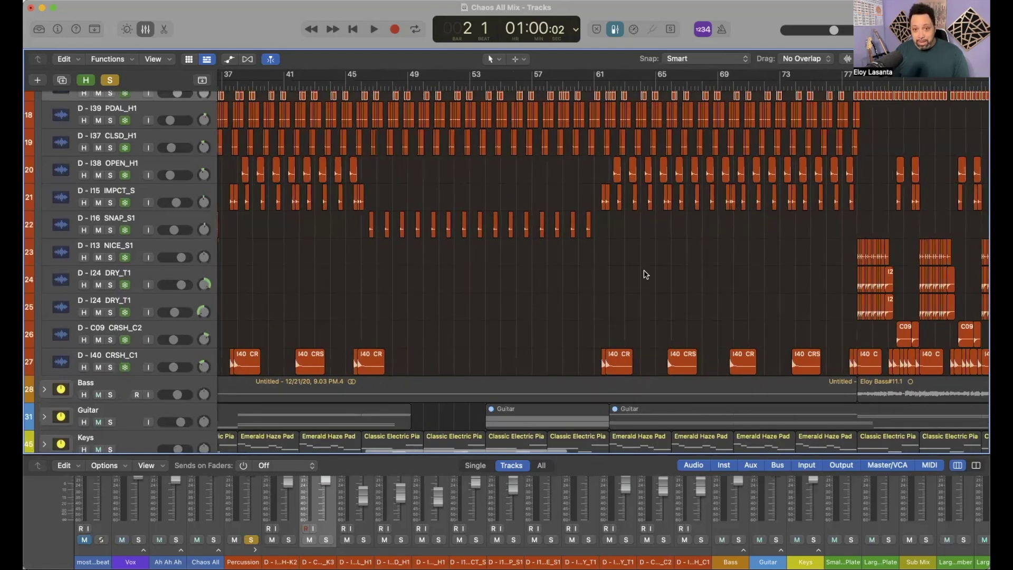
{"action": "scroll", "coordinate": [646, 273], "scroll_direction": "right", "scroll_amount": 6}
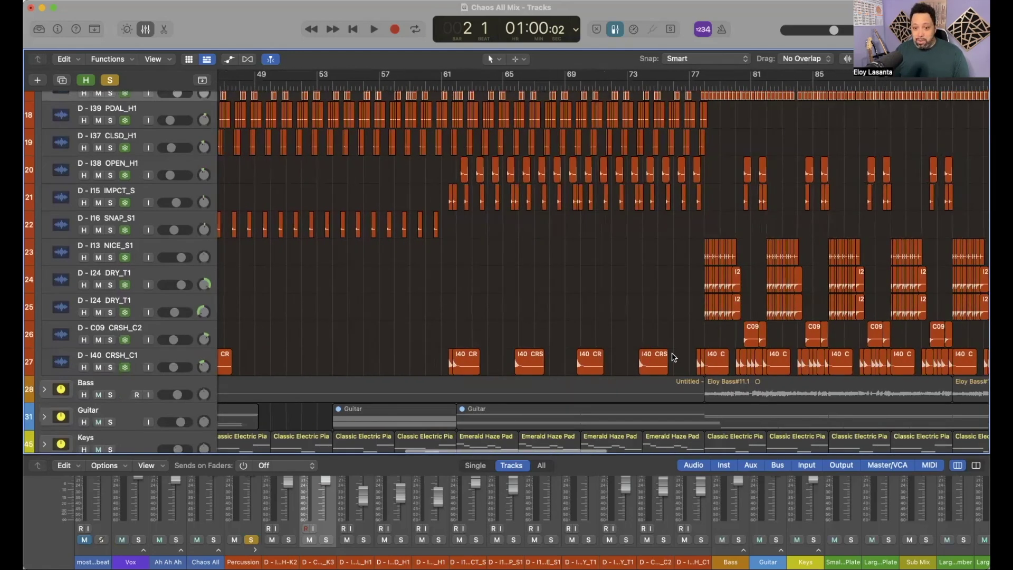
{"action": "scroll", "coordinate": [760, 353], "scroll_direction": "right", "scroll_amount": 4}
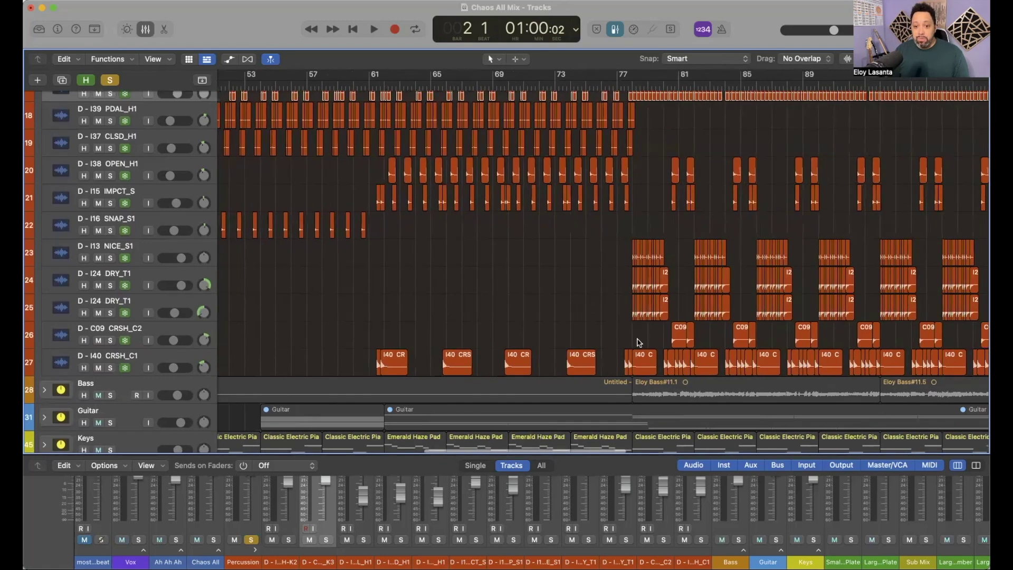
{"action": "scroll", "coordinate": [762, 329], "scroll_direction": "right", "scroll_amount": 6}
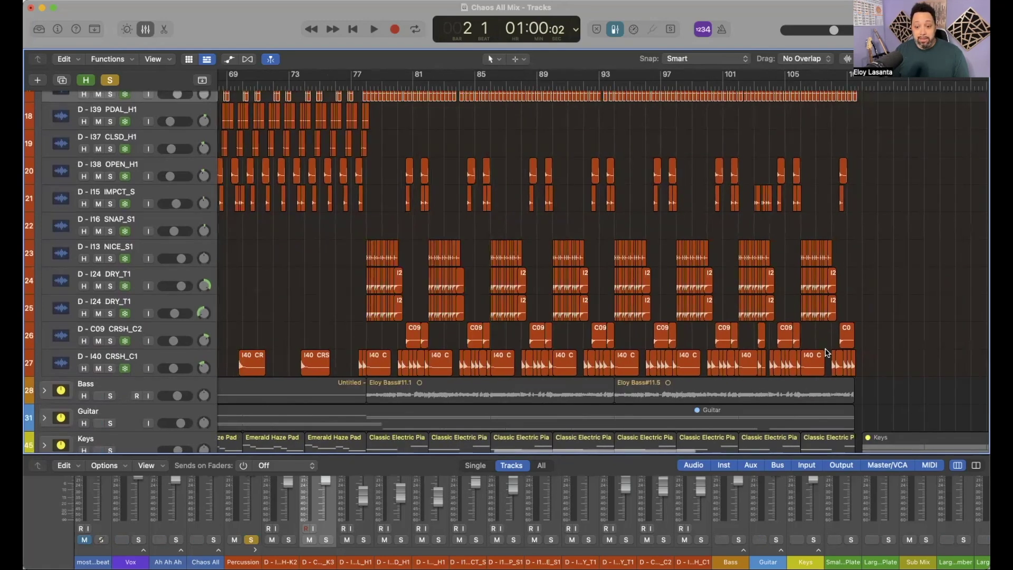
{"action": "scroll", "coordinate": [823, 351], "scroll_direction": "up", "scroll_amount": 2}
{"action": "scroll", "coordinate": [738, 349], "scroll_direction": "left", "scroll_amount": 20}
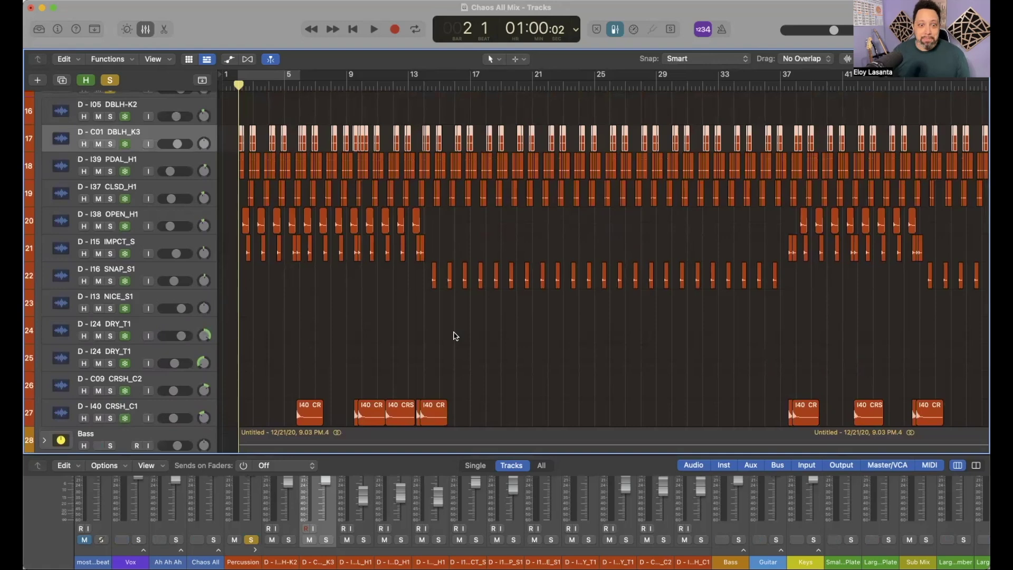
{"action": "scroll", "coordinate": [454, 336], "scroll_direction": "up", "scroll_amount": 1}
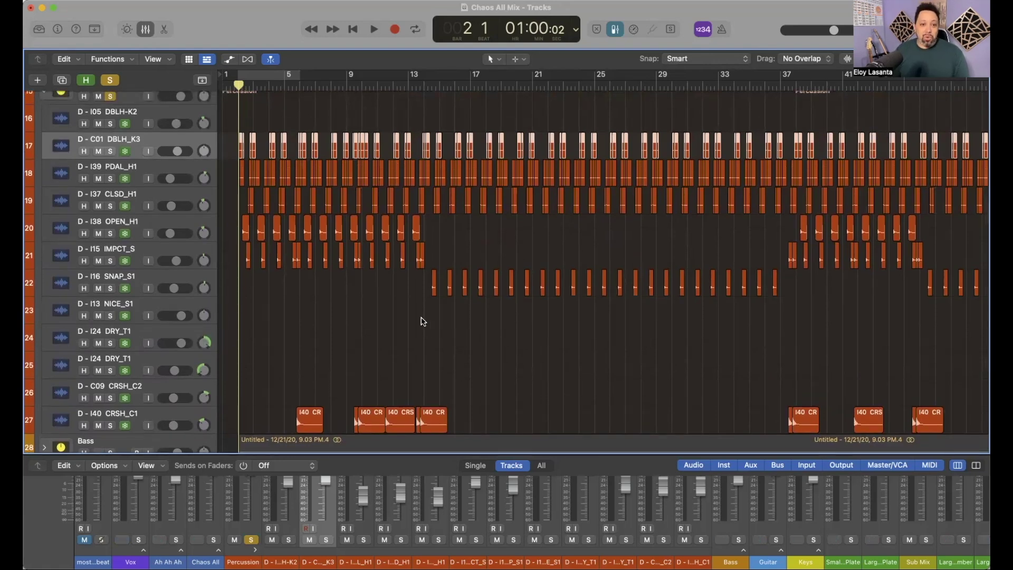
{"action": "scroll", "coordinate": [422, 321], "scroll_direction": "up", "scroll_amount": 4}
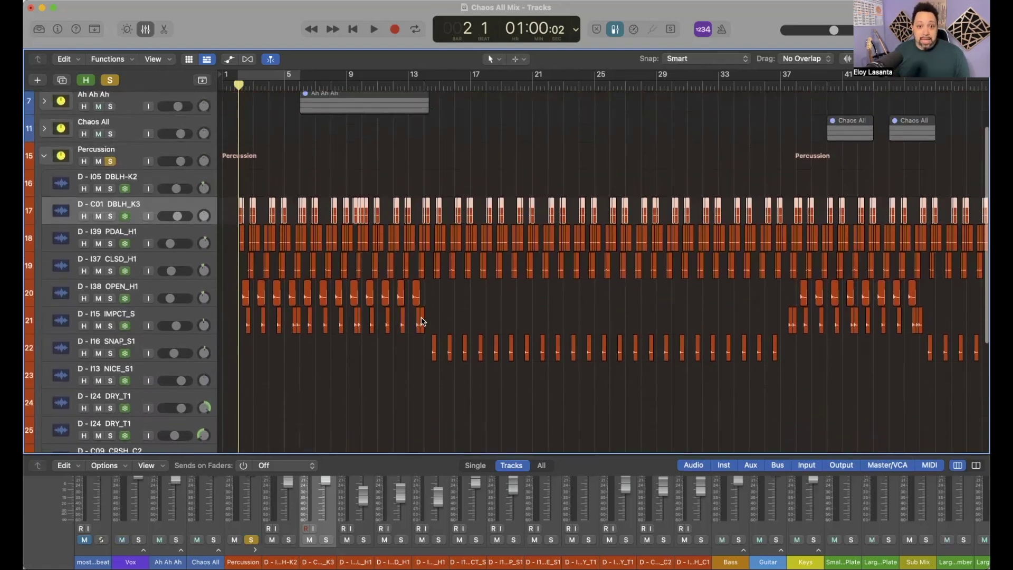
- Select the D - I15 IMPCT_S snare track and review where its regions fall along the timeline
{"action": "left_click", "coordinate": [187, 294]}
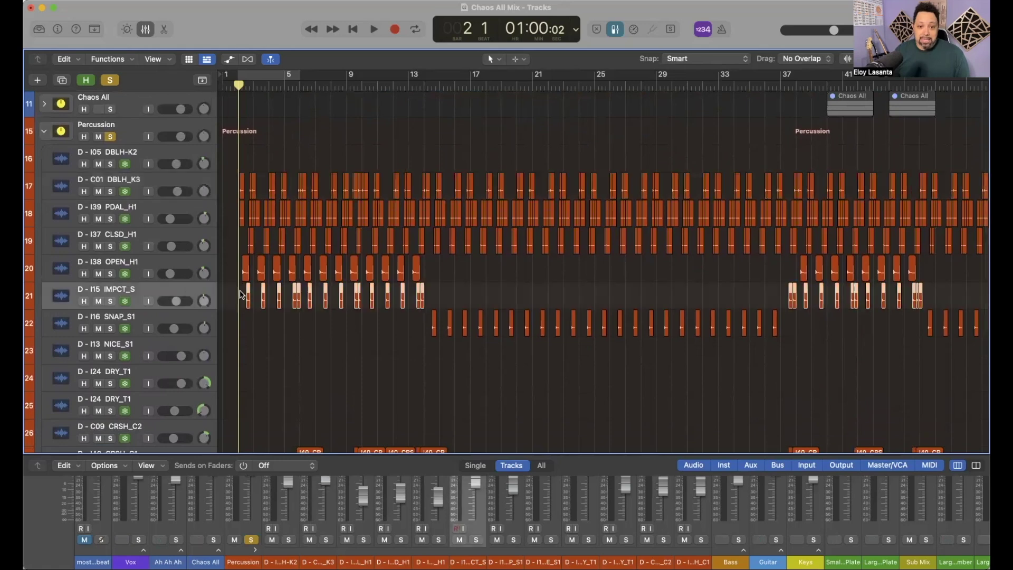
{"action": "scroll", "coordinate": [621, 325], "scroll_direction": "down", "scroll_amount": 2}
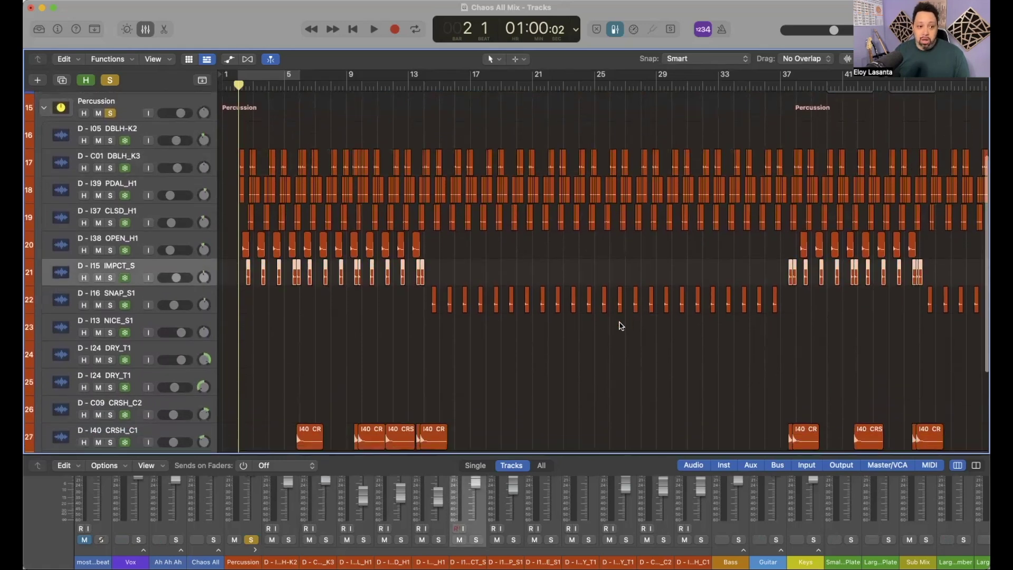
{"action": "scroll", "coordinate": [621, 326], "scroll_direction": "right", "scroll_amount": 10}
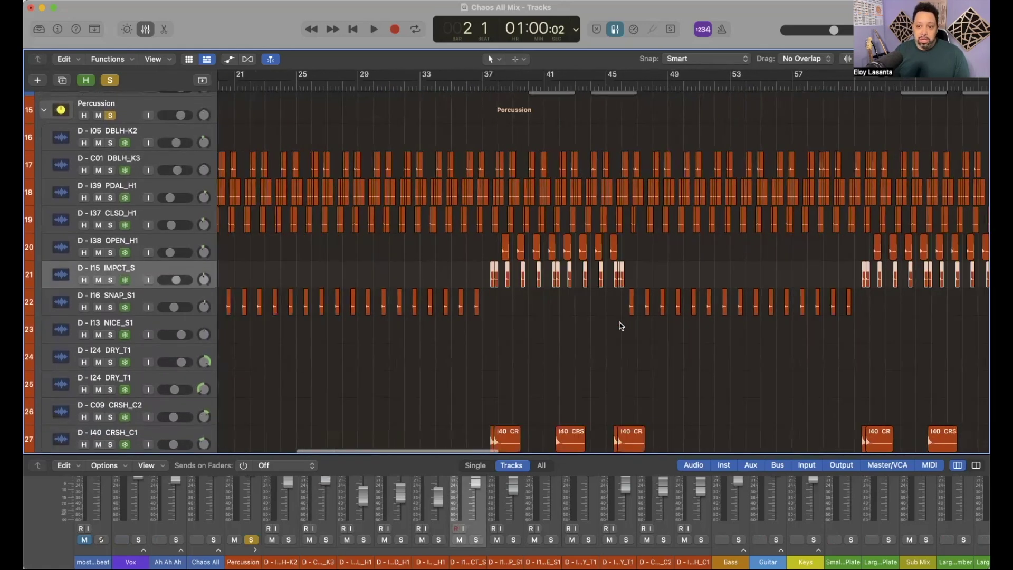
{"action": "scroll", "coordinate": [621, 326], "scroll_direction": "left", "scroll_amount": 10}
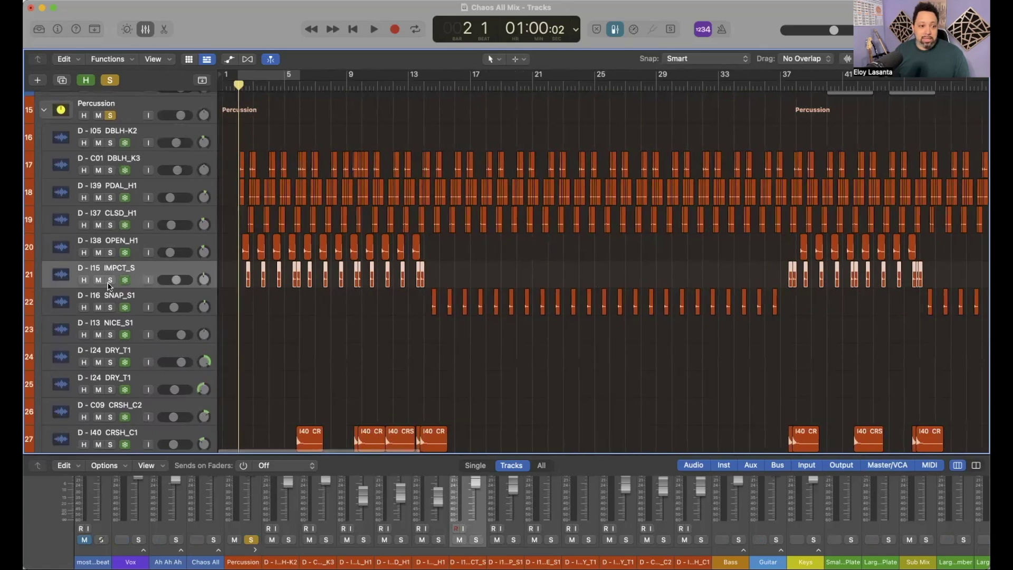
- Solo the D - I15 IMPCT_S snare track and listen to it from bar 2
{"action": "left_click", "coordinate": [111, 280]}
{"action": "key", "text": "space"}
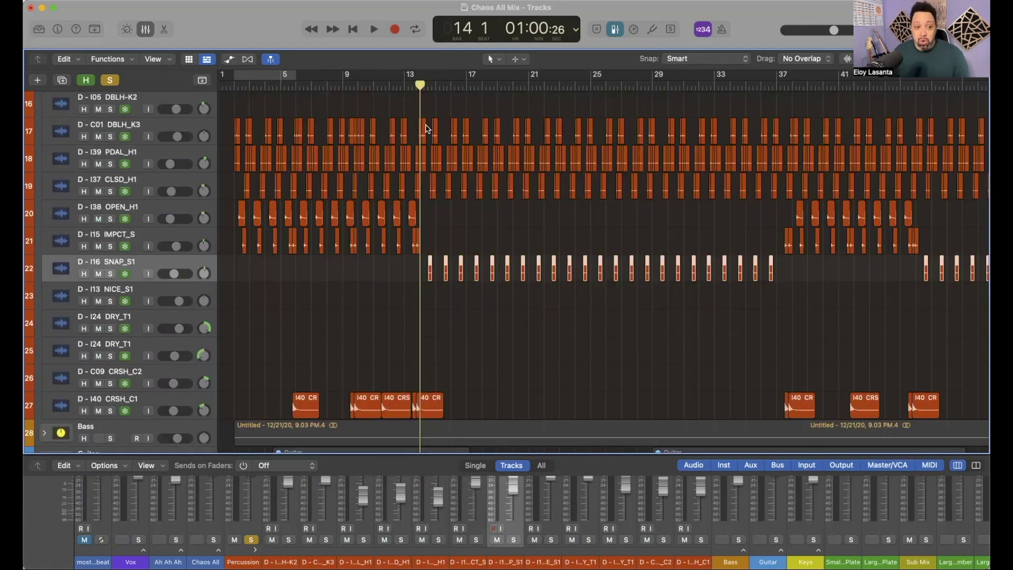
- Solo the D - I16 SNAP_S1 snare track, listen to it from bar 14, and unsolo it
{"action": "left_click", "coordinate": [110, 273]}
{"action": "key", "text": "space"}
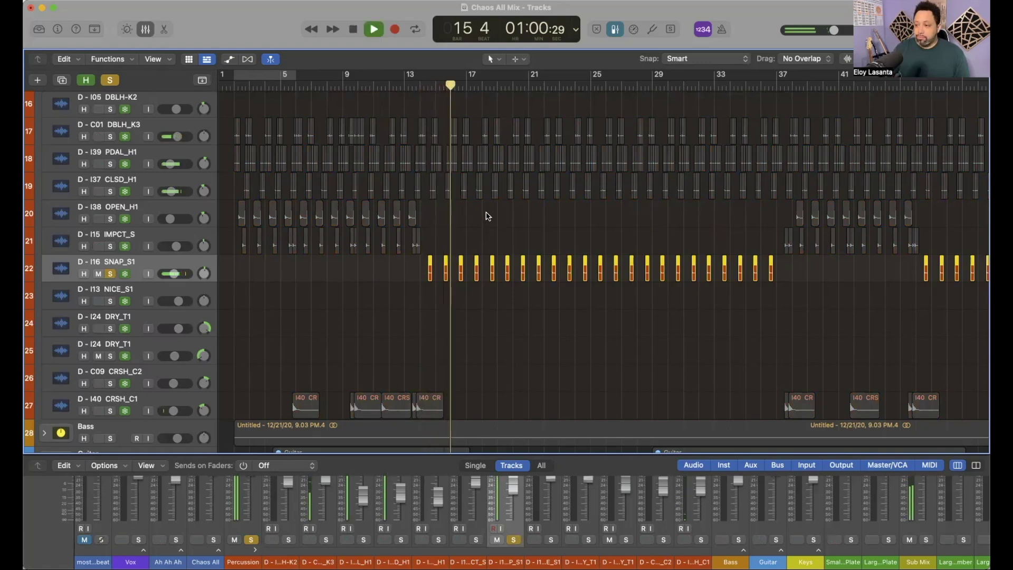
{"action": "key", "text": "space"}
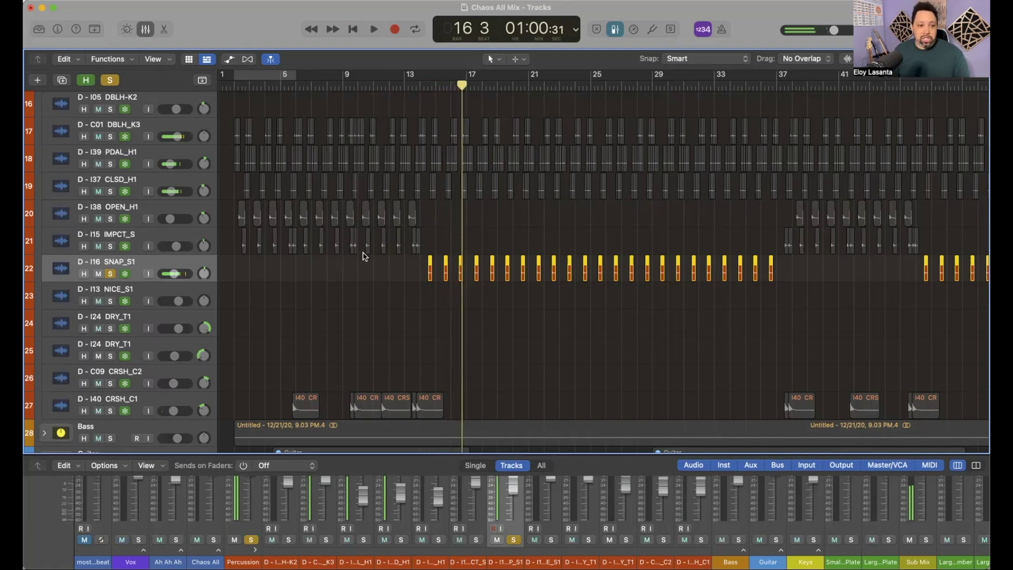
{"action": "left_click", "coordinate": [110, 274]}
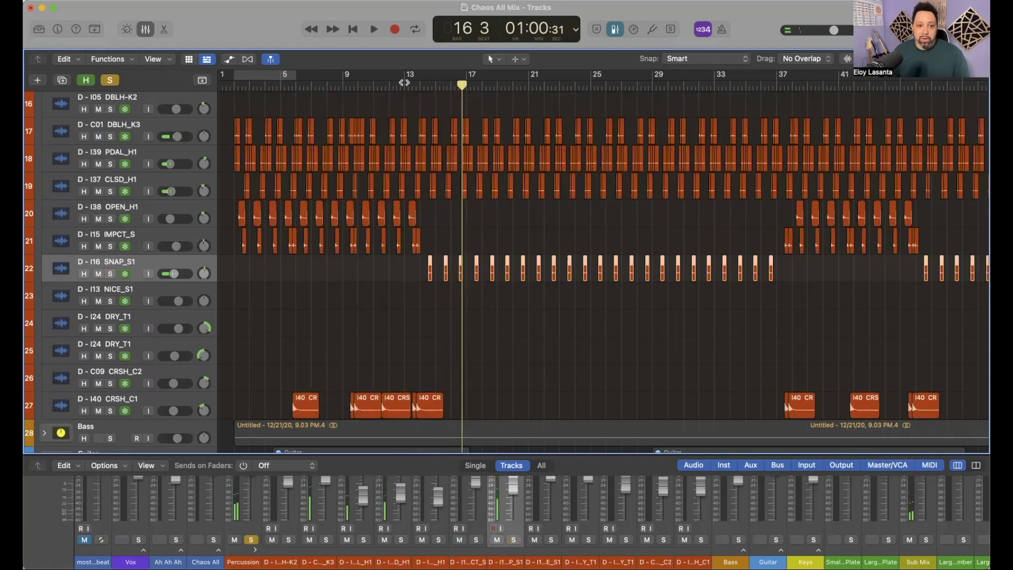
- Place the playhead at bar 12 and listen to the Percussion stack through the change from the IMPCT_S to the SNAP_S1 snare
{"action": "left_click", "coordinate": [389, 83]}
{"action": "left_click", "coordinate": [404, 83]}
{"action": "left_click", "coordinate": [389, 83]}
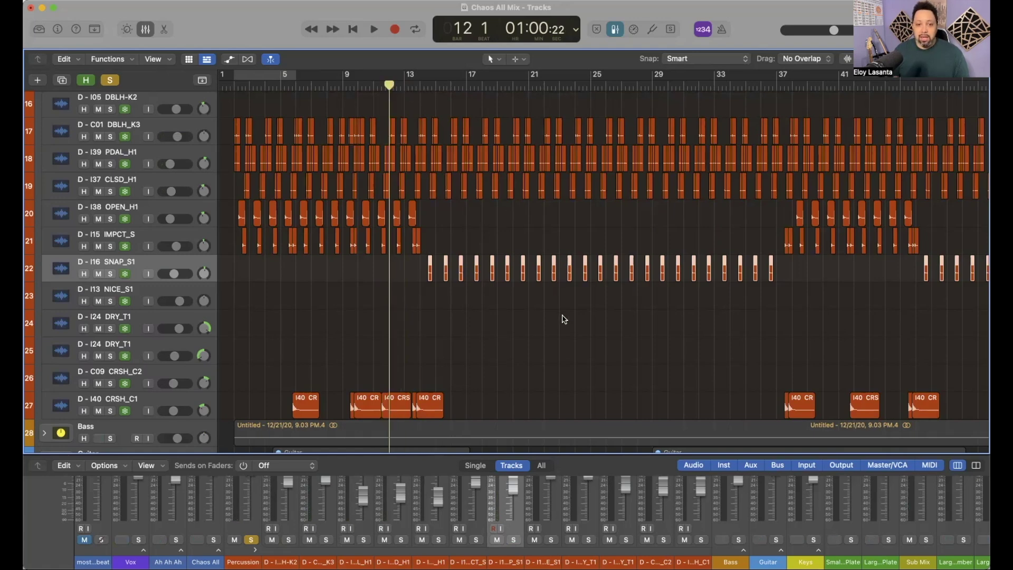
{"action": "key", "text": "space"}
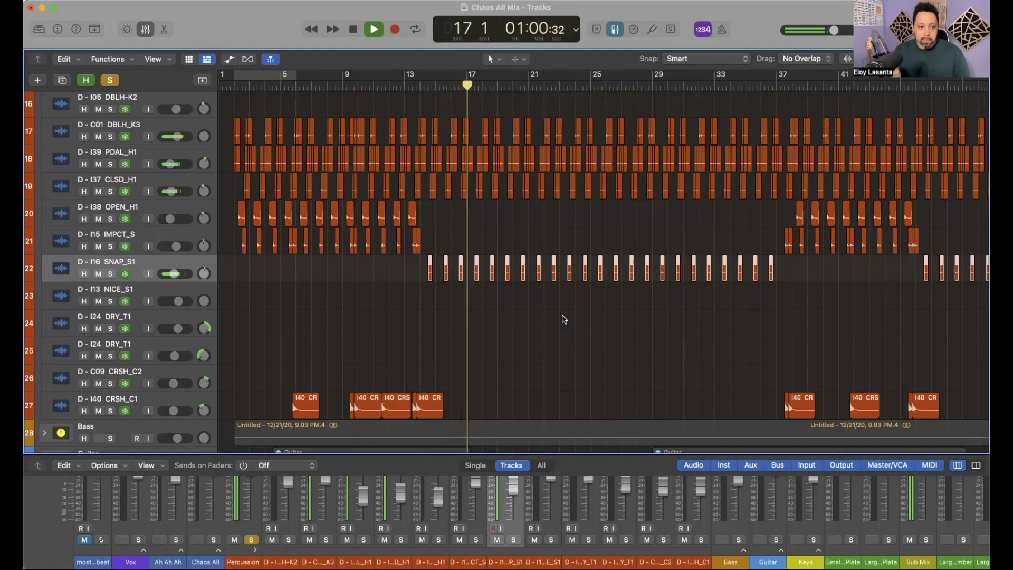
{"action": "key", "text": "space"}
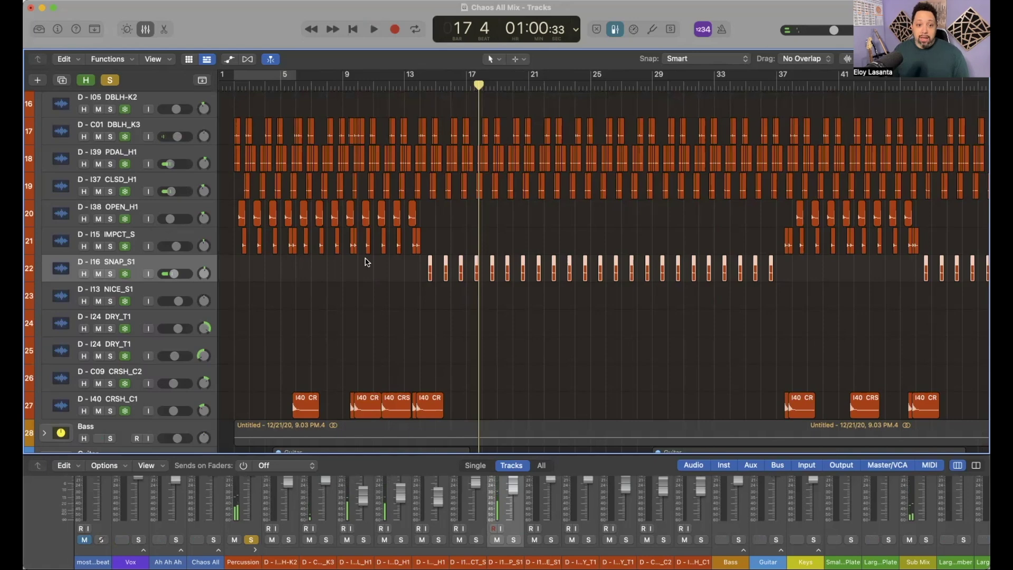
- Select the D - I38 OPEN_H1 track and examine how its regions and the other drum regions are arranged through the section from bar 78
{"action": "left_click", "coordinate": [158, 210]}
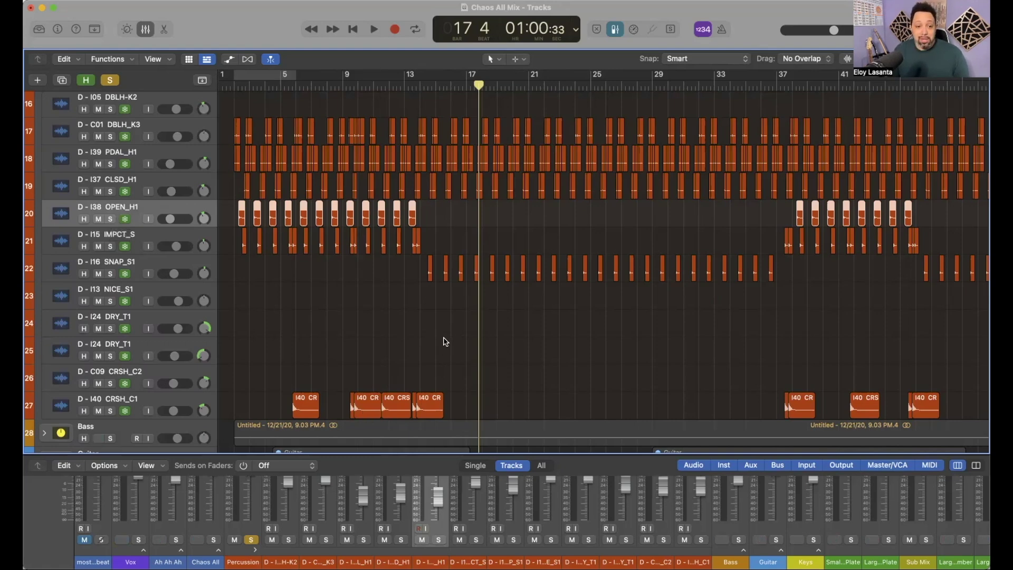
{"action": "scroll", "coordinate": [445, 341], "scroll_direction": "left", "scroll_amount": 1}
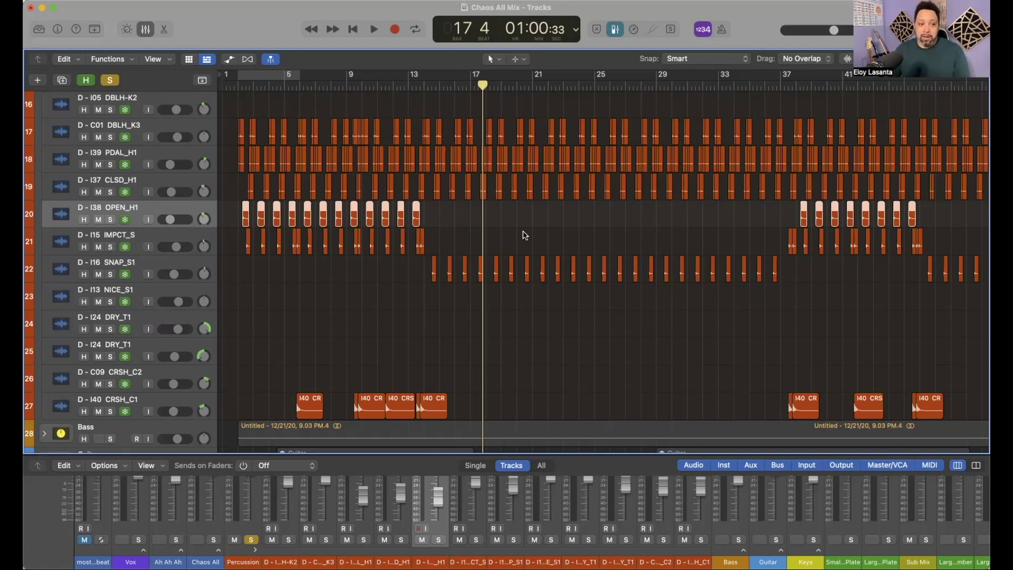
{"action": "scroll", "coordinate": [525, 235], "scroll_direction": "right", "scroll_amount": 15}
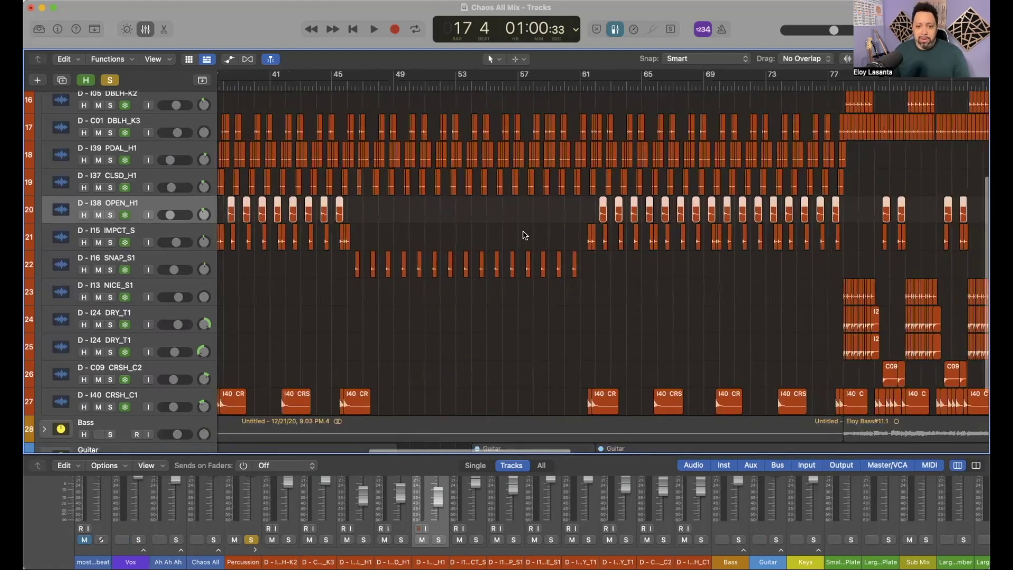
{"action": "scroll", "coordinate": [525, 235], "scroll_direction": "right", "scroll_amount": 3}
{"action": "scroll", "coordinate": [525, 234], "scroll_direction": "right", "scroll_amount": 3}
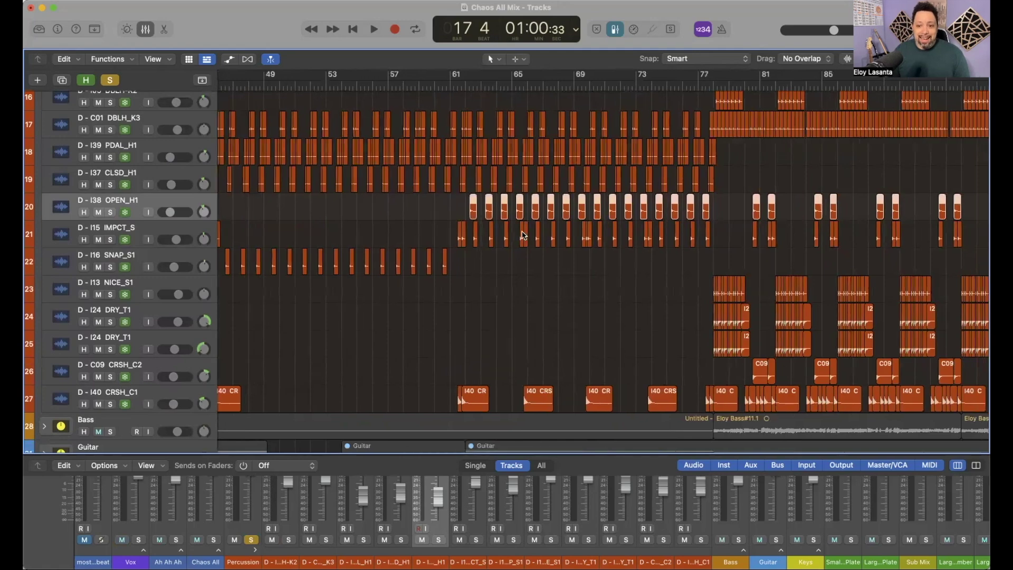
{"action": "scroll", "coordinate": [524, 235], "scroll_direction": "right", "scroll_amount": 10}
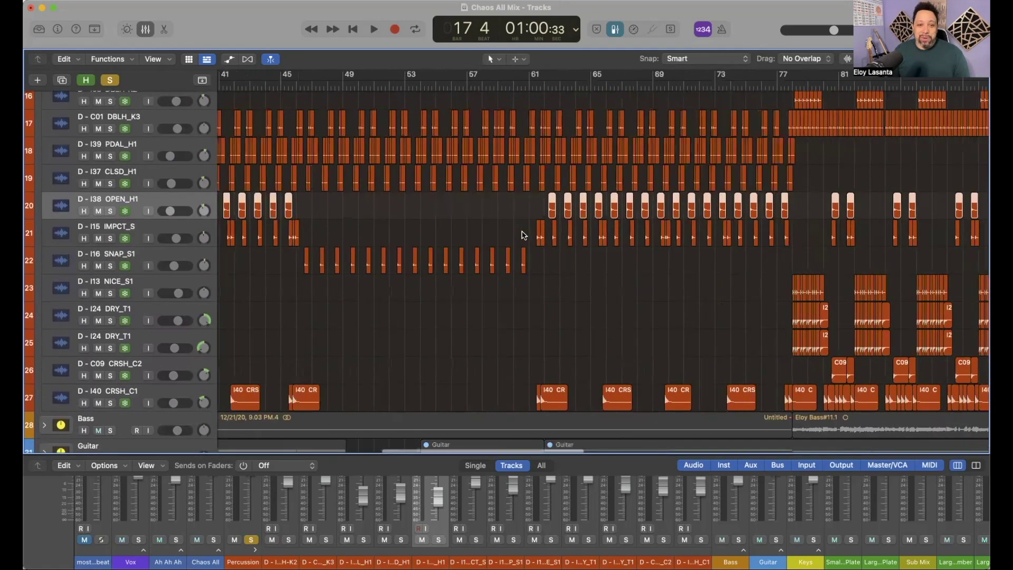
{"action": "scroll", "coordinate": [523, 235], "scroll_direction": "up", "scroll_amount": 10}
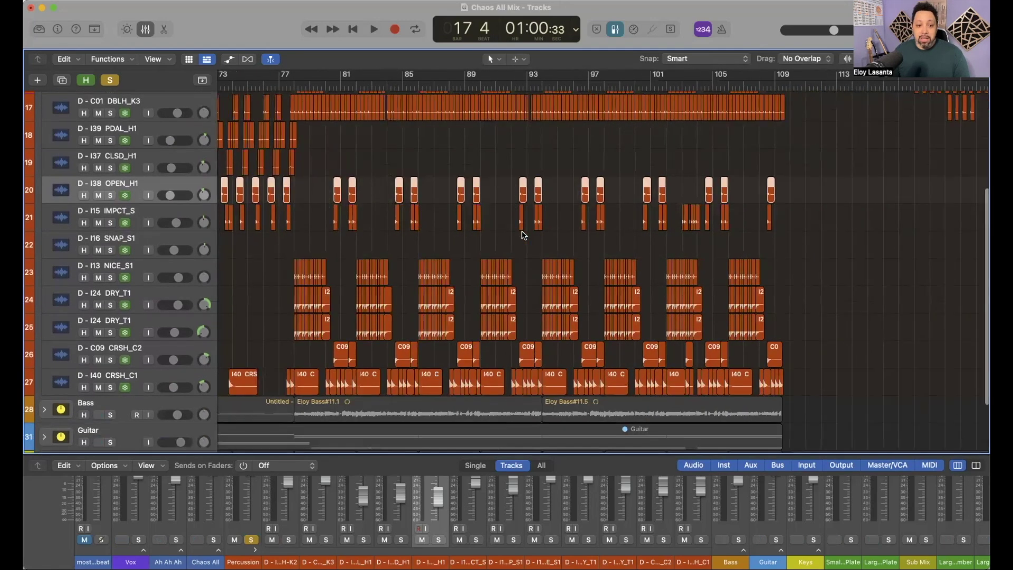
{"action": "scroll", "coordinate": [524, 235], "scroll_direction": "right", "scroll_amount": 5}
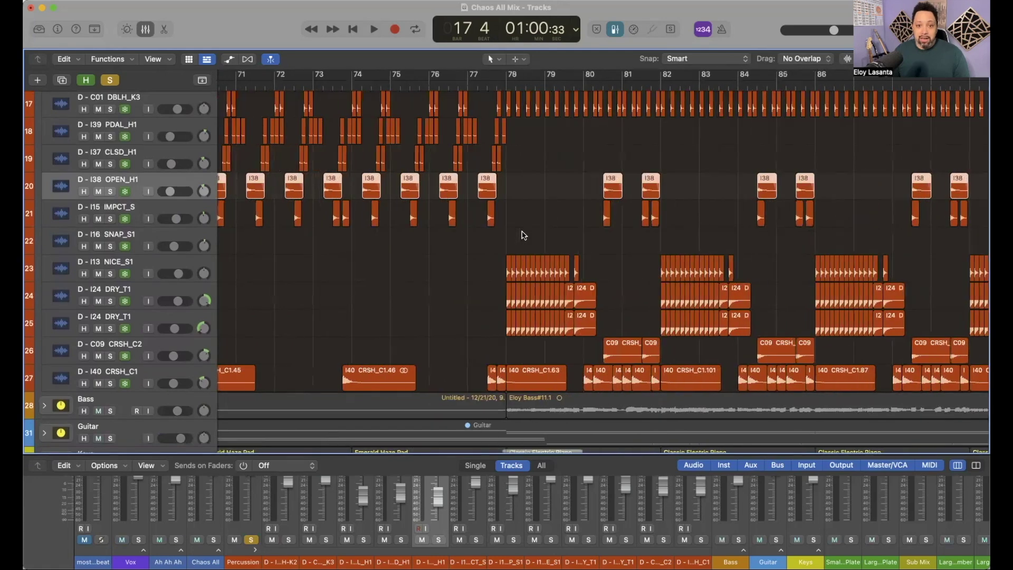
{"action": "scroll", "coordinate": [524, 234], "scroll_direction": "right", "scroll_amount": 3}
{"action": "scroll", "coordinate": [524, 235], "scroll_direction": "up", "scroll_amount": 1}
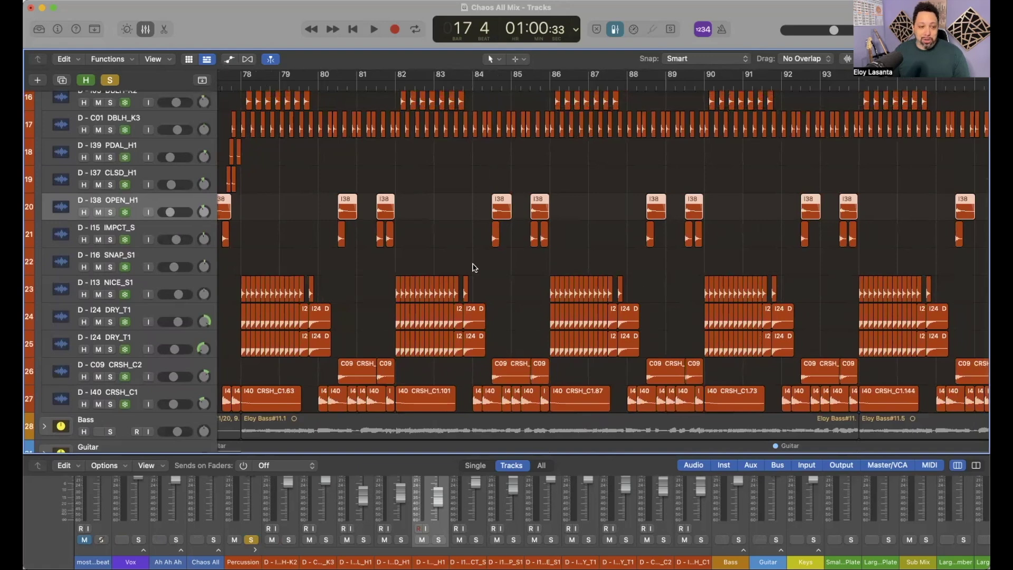
{"action": "scroll", "coordinate": [333, 236], "scroll_direction": "up", "scroll_amount": 1}
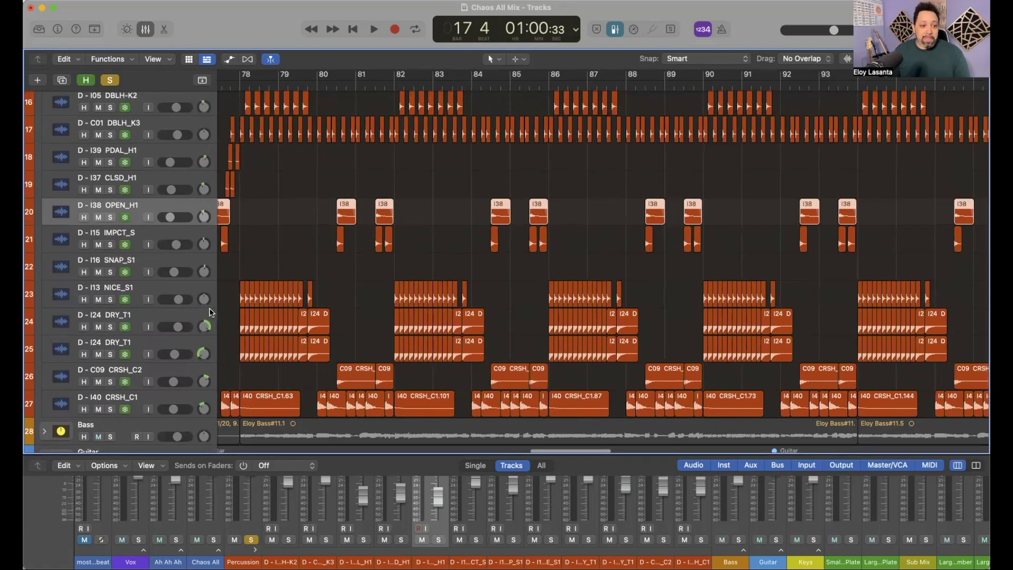
- Select the second D - I24 DRY_T1 track, then D - I13 NICE_S1, and show their volume automation briefly before hiding it again
{"action": "left_click", "coordinate": [164, 346]}
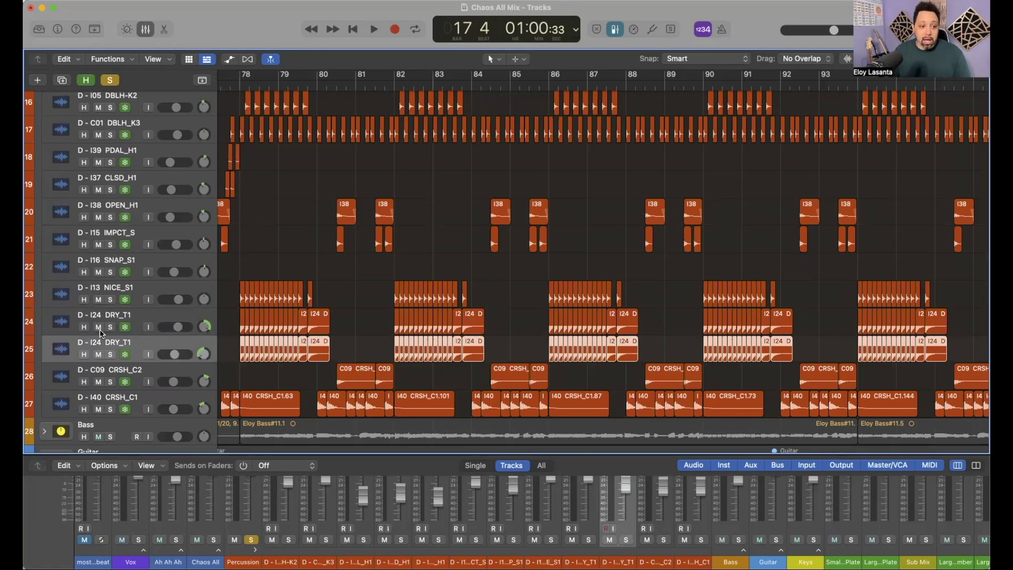
{"action": "left_click", "coordinate": [157, 290]}
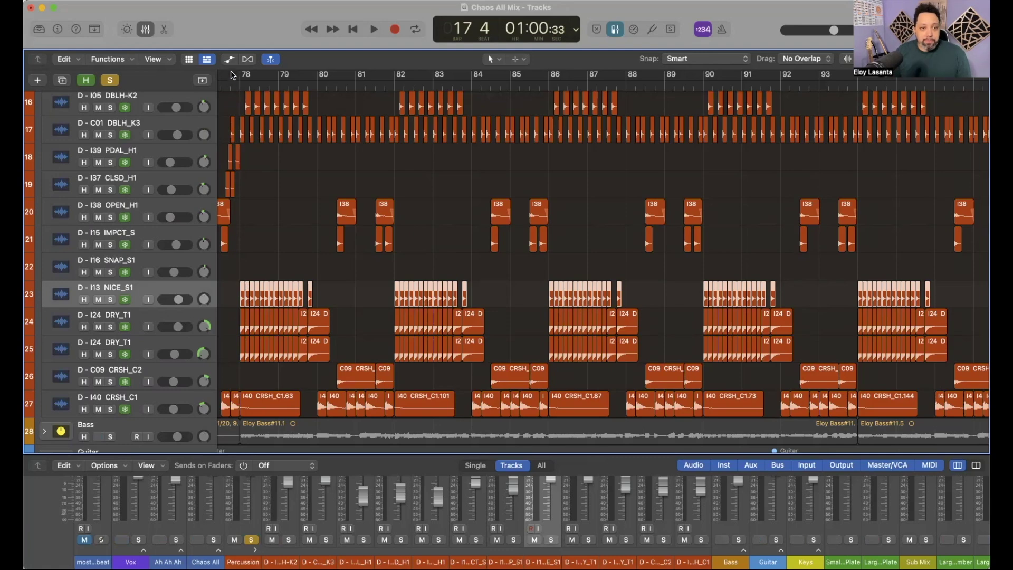
{"action": "left_click", "coordinate": [230, 61]}
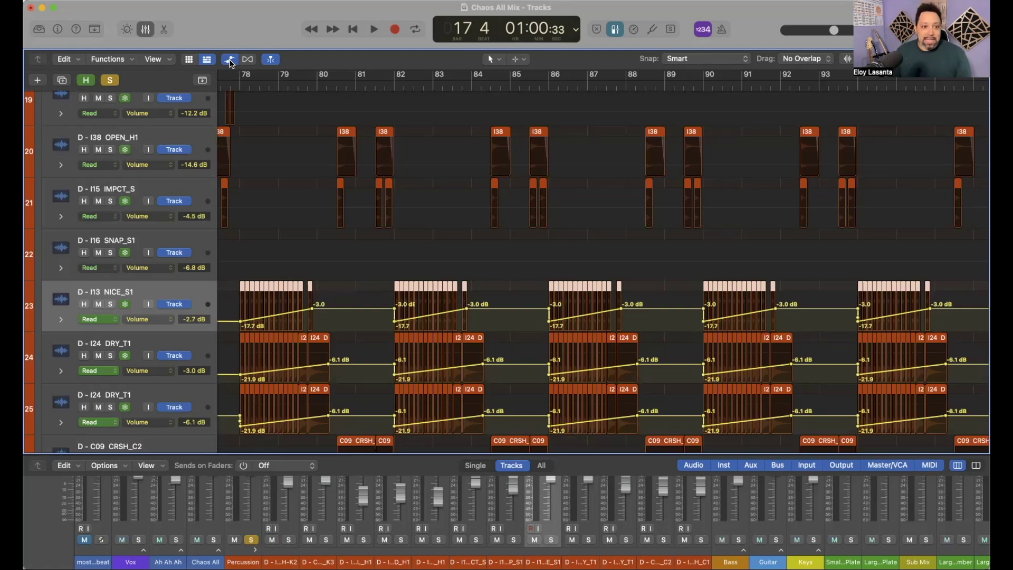
{"action": "left_click", "coordinate": [230, 60]}
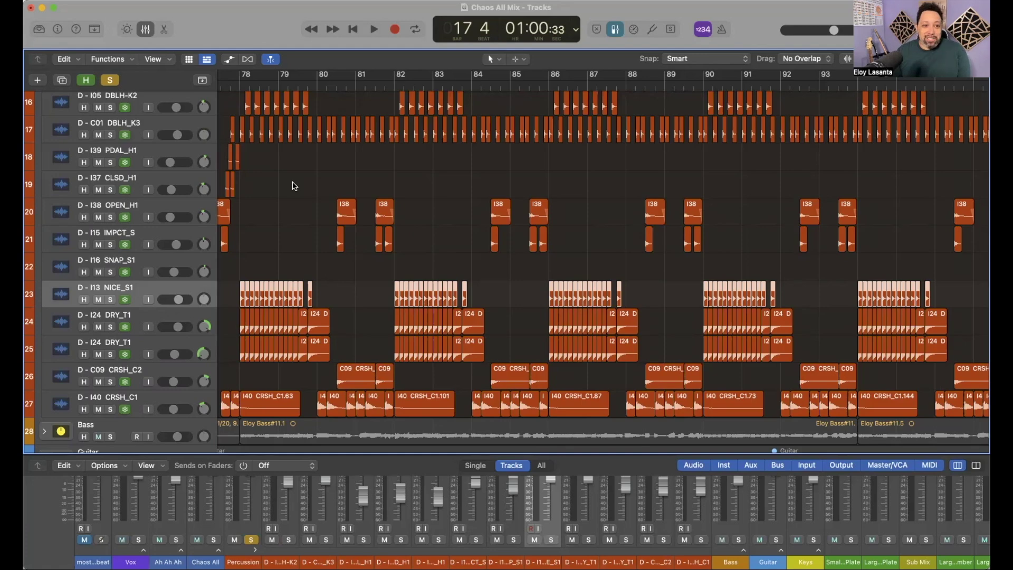
- Place the playhead at bar 78 and listen to the Percussion stack's build-up section, stopping near bar 86
{"action": "scroll", "coordinate": [294, 186], "scroll_direction": "up", "scroll_amount": 3}
{"action": "scroll", "coordinate": [294, 185], "scroll_direction": "left", "scroll_amount": 2}
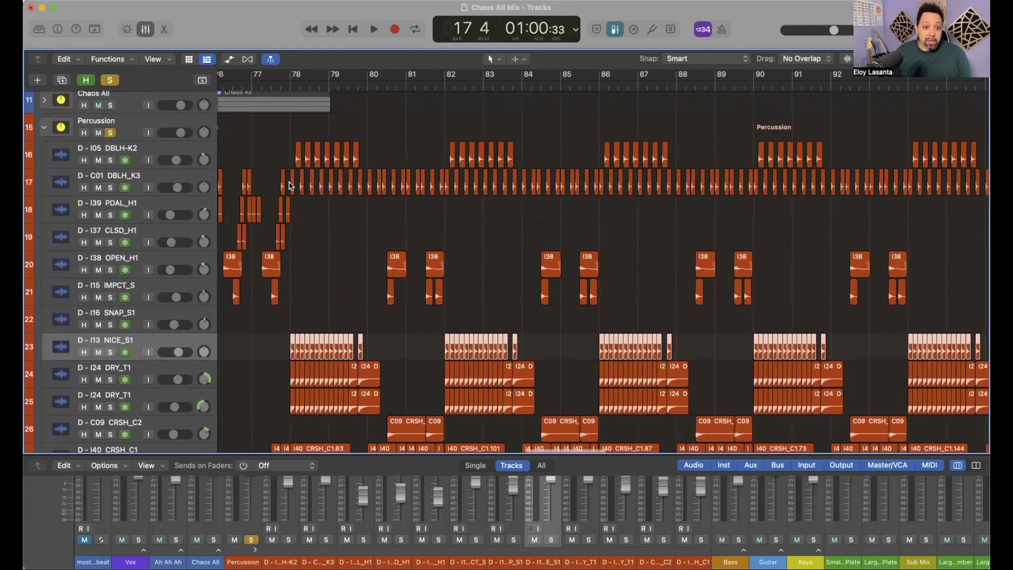
{"action": "scroll", "coordinate": [287, 183], "scroll_direction": "left", "scroll_amount": 1}
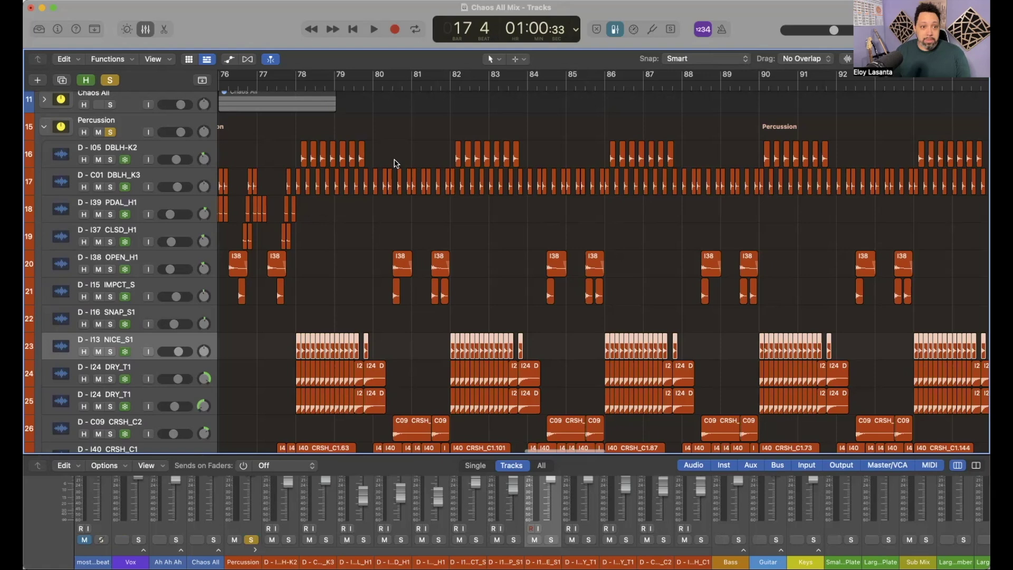
{"action": "scroll", "coordinate": [396, 163], "scroll_direction": "down", "scroll_amount": 1}
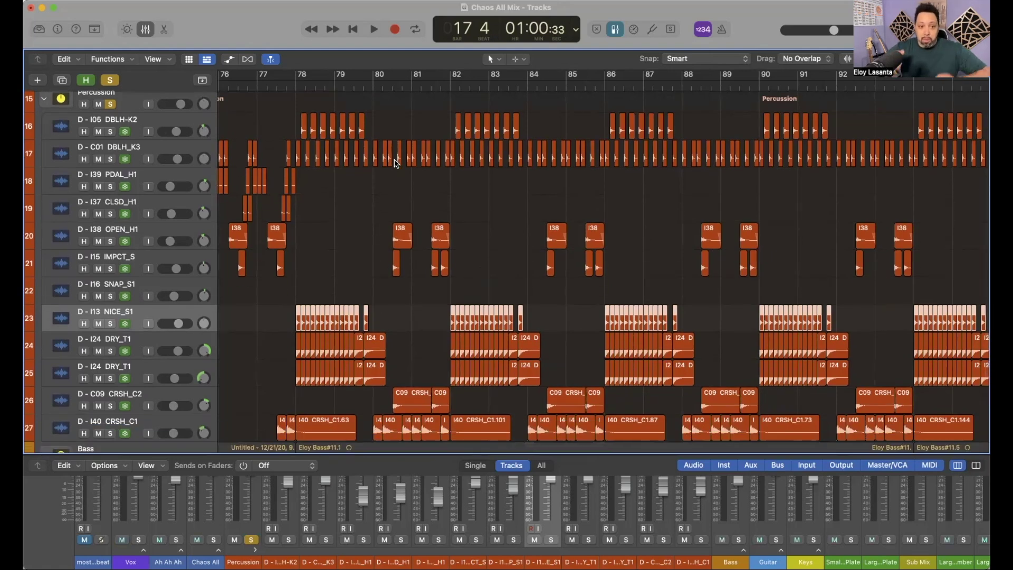
{"action": "left_click", "coordinate": [295, 85]}
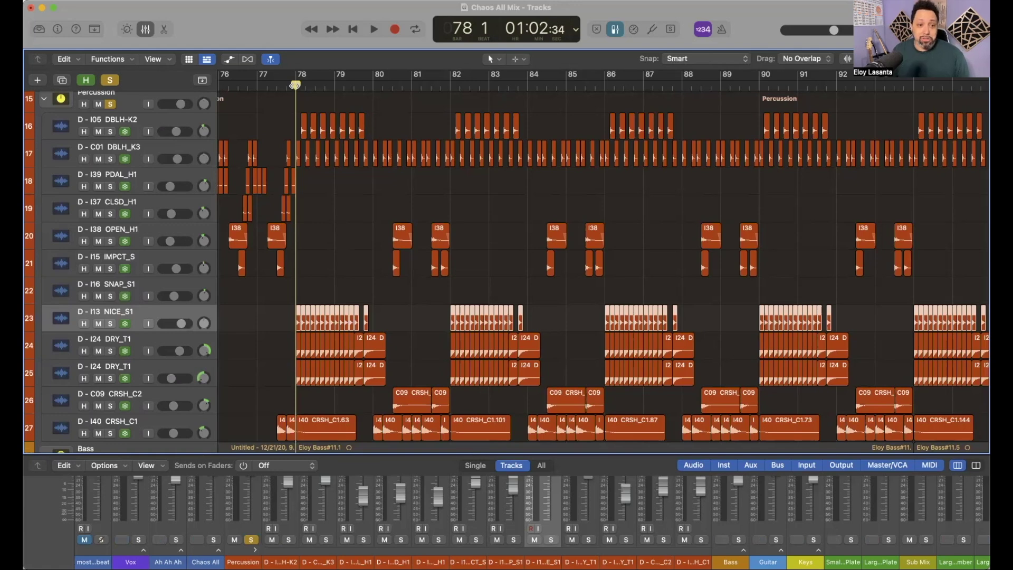
{"action": "key", "text": "space"}
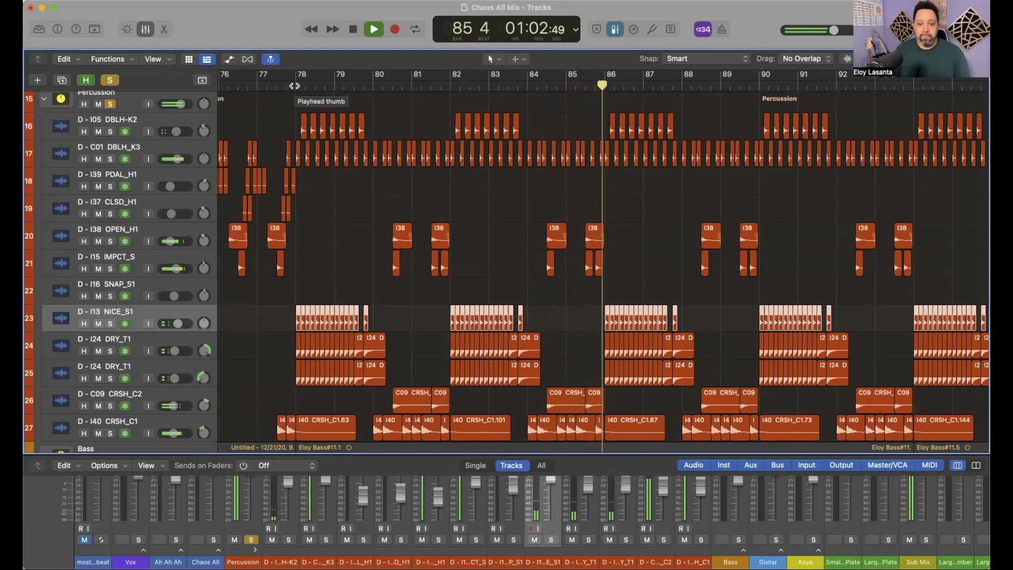
{"action": "key", "text": "space"}
- Place the playhead at bar 102, zoom in on the drum regions there, and listen to the extra IMPCT_S snare fill
{"action": "scroll", "coordinate": [418, 204], "scroll_direction": "down", "scroll_amount": 2}
{"action": "scroll", "coordinate": [419, 204], "scroll_direction": "right", "scroll_amount": 3}
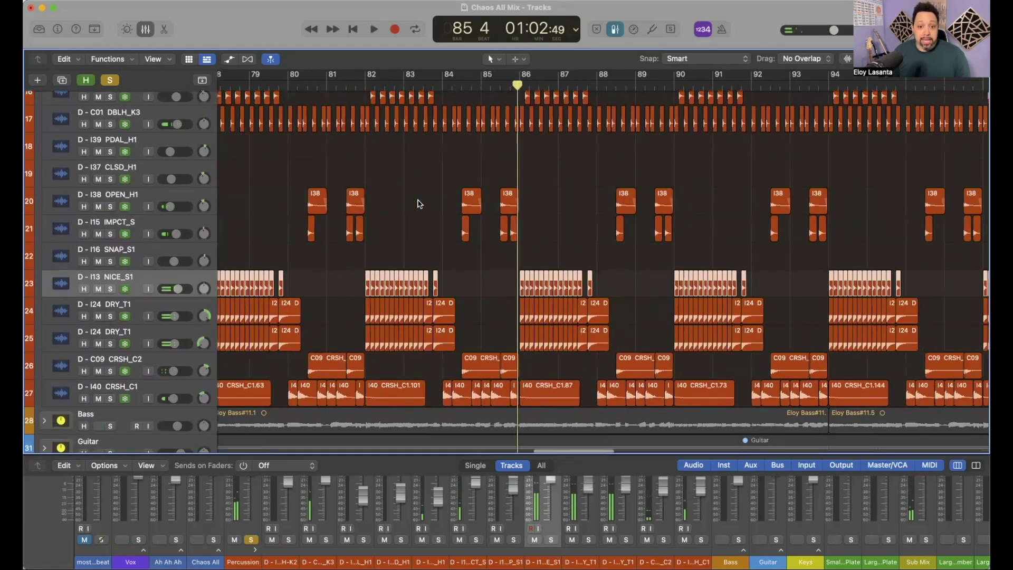
{"action": "scroll", "coordinate": [419, 204], "scroll_direction": "right", "scroll_amount": 6}
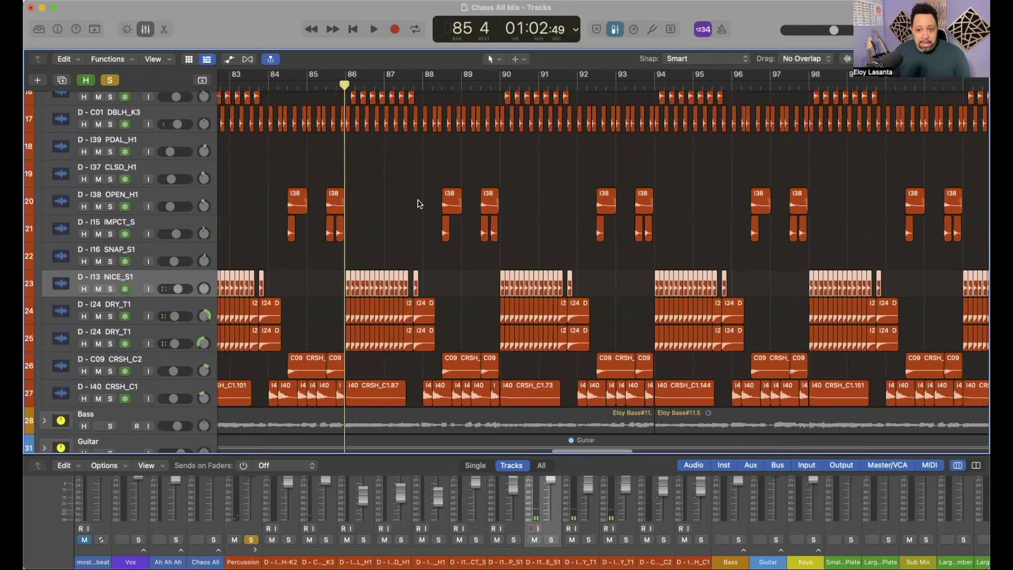
{"action": "scroll", "coordinate": [419, 204], "scroll_direction": "up", "scroll_amount": 1}
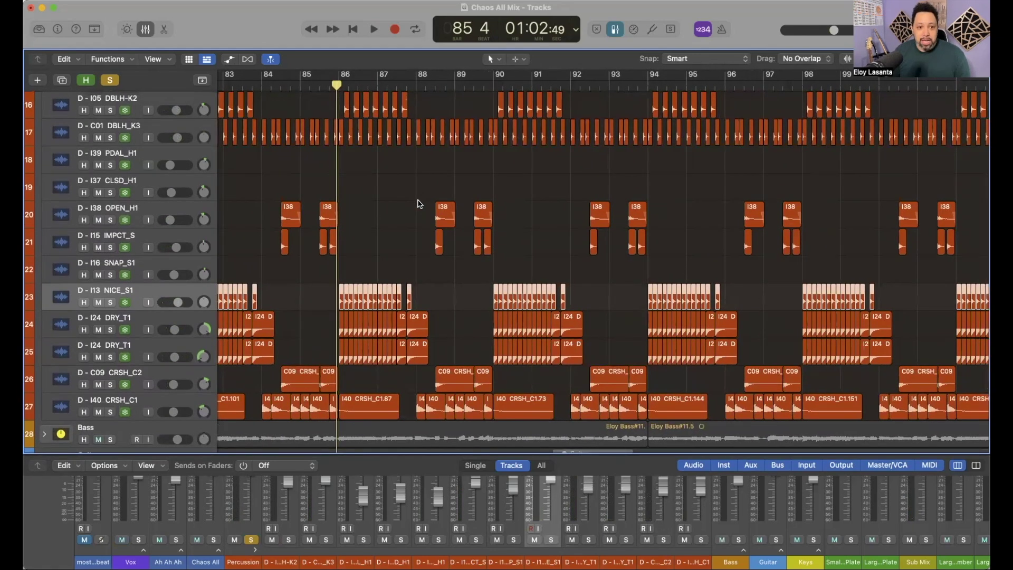
{"action": "key", "text": "super+Left"}
{"action": "scroll", "coordinate": [419, 204], "scroll_direction": "right", "scroll_amount": 6}
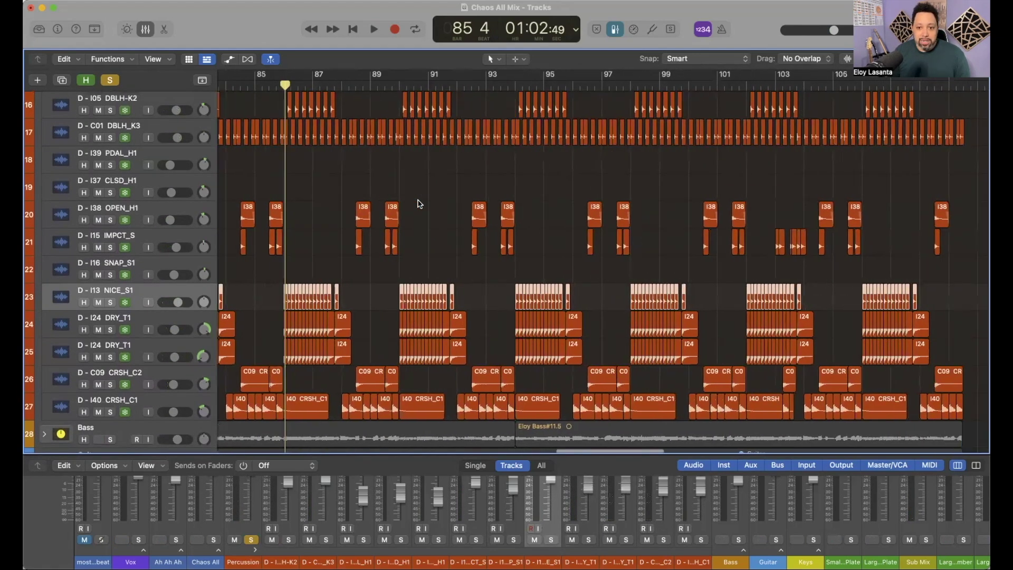
{"action": "left_click", "coordinate": [665, 84]}
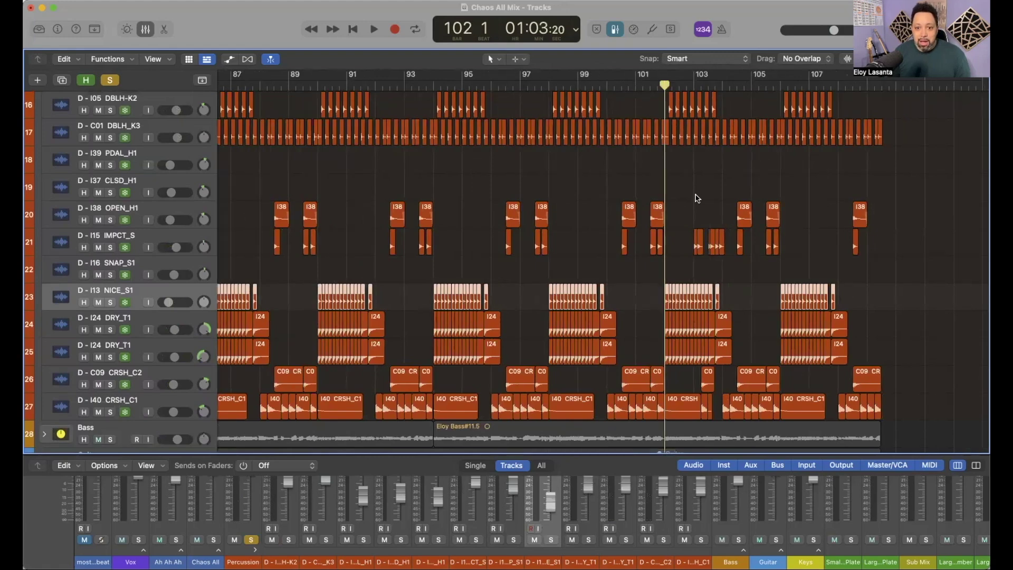
{"action": "key", "text": "super+Right"}
{"action": "key", "text": "super+Right"}
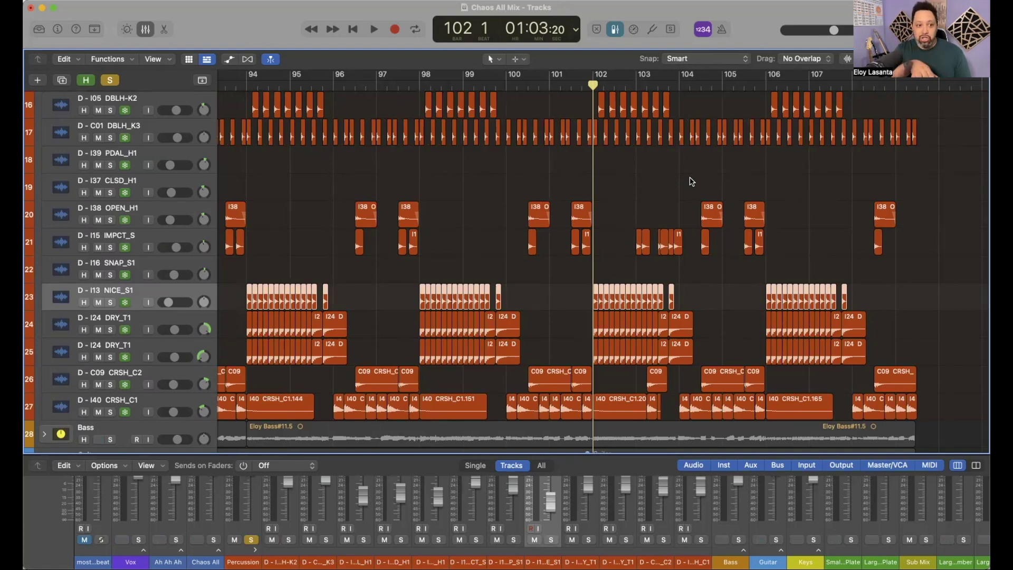
{"action": "key", "text": "space"}
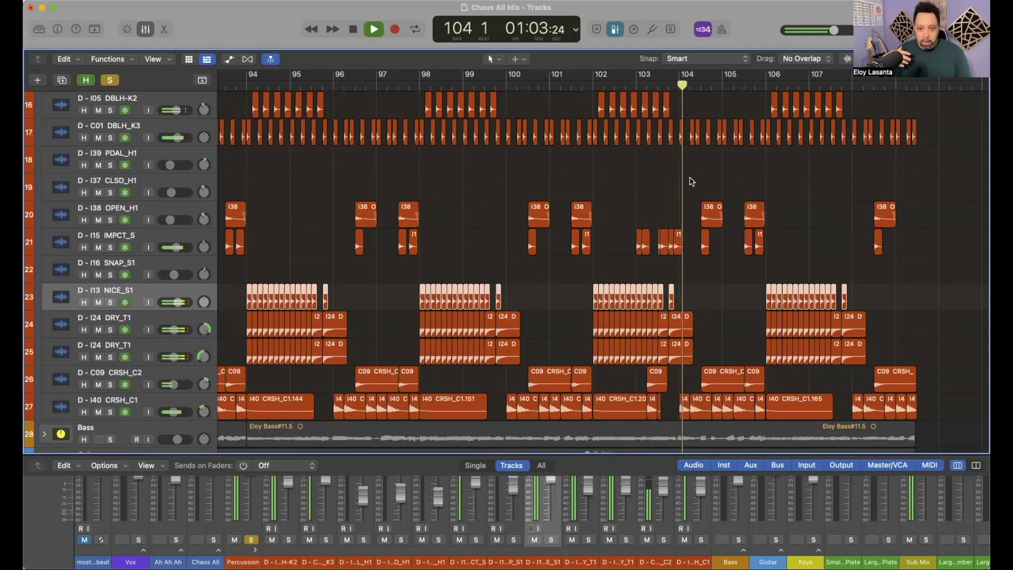
{"action": "key", "text": "space"}
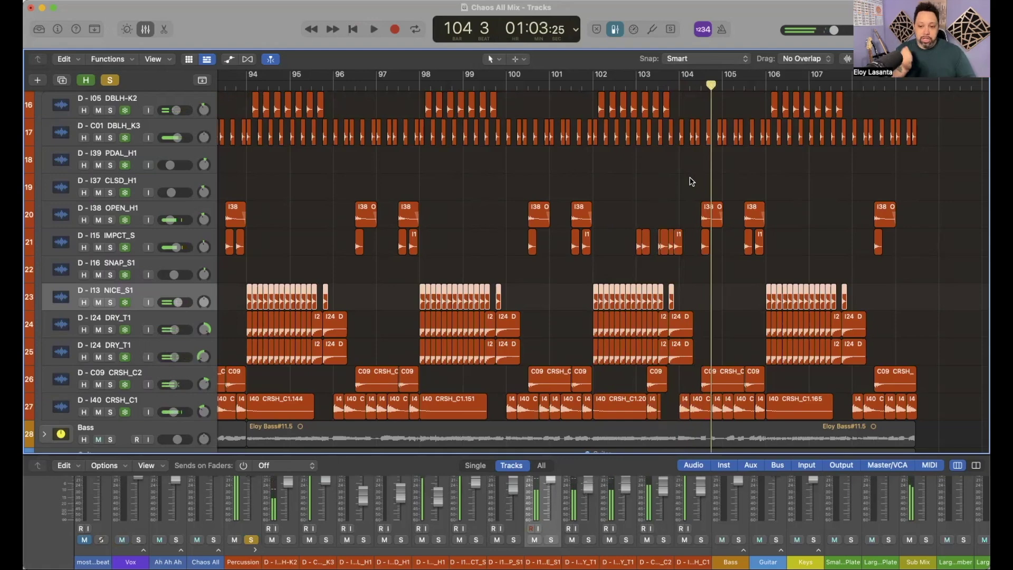
- Review the drum regions at the end of the section near bar 109 and where the percussion resumes further along
{"action": "scroll", "coordinate": [768, 204], "scroll_direction": "right", "scroll_amount": 6}
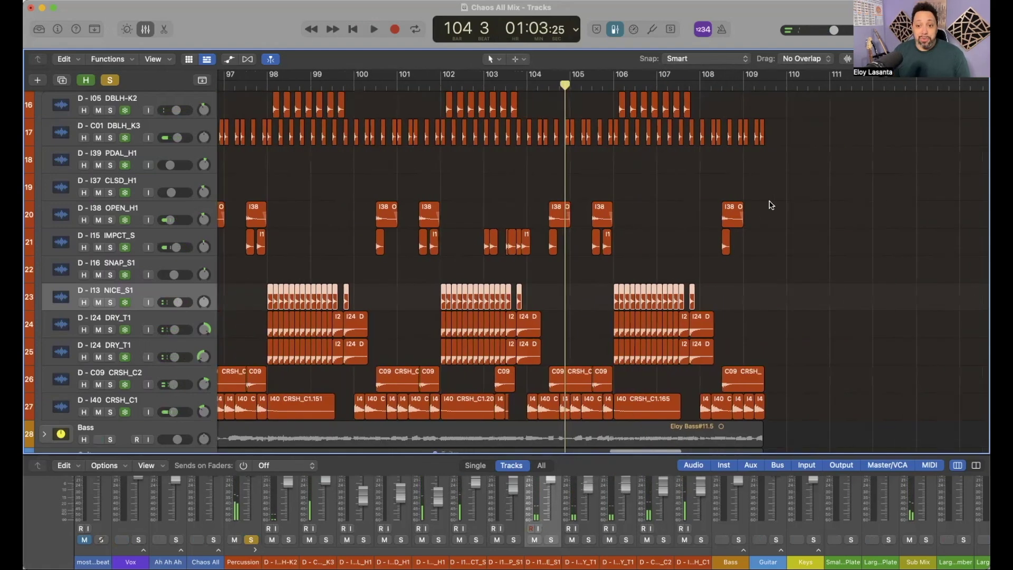
{"action": "scroll", "coordinate": [770, 204], "scroll_direction": "left", "scroll_amount": 8}
{"action": "scroll", "coordinate": [770, 205], "scroll_direction": "down", "scroll_amount": 5}
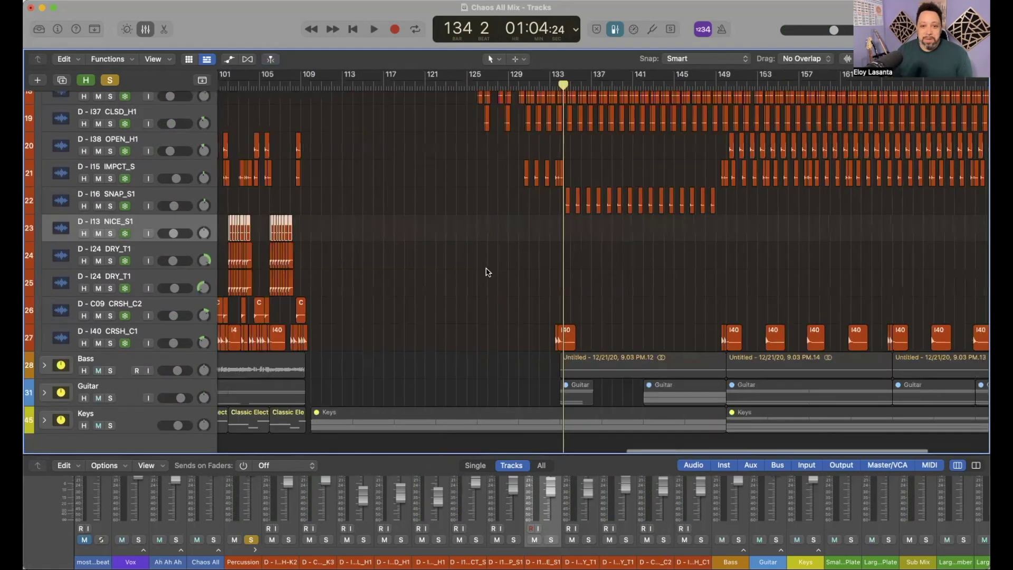
- Turn off solo on the Percussion stack and collapse it
{"action": "scroll", "coordinate": [486, 272], "scroll_direction": "up", "scroll_amount": 3}
{"action": "scroll", "coordinate": [486, 273], "scroll_direction": "right", "scroll_amount": 6}
{"action": "scroll", "coordinate": [486, 272], "scroll_direction": "left", "scroll_amount": 1}
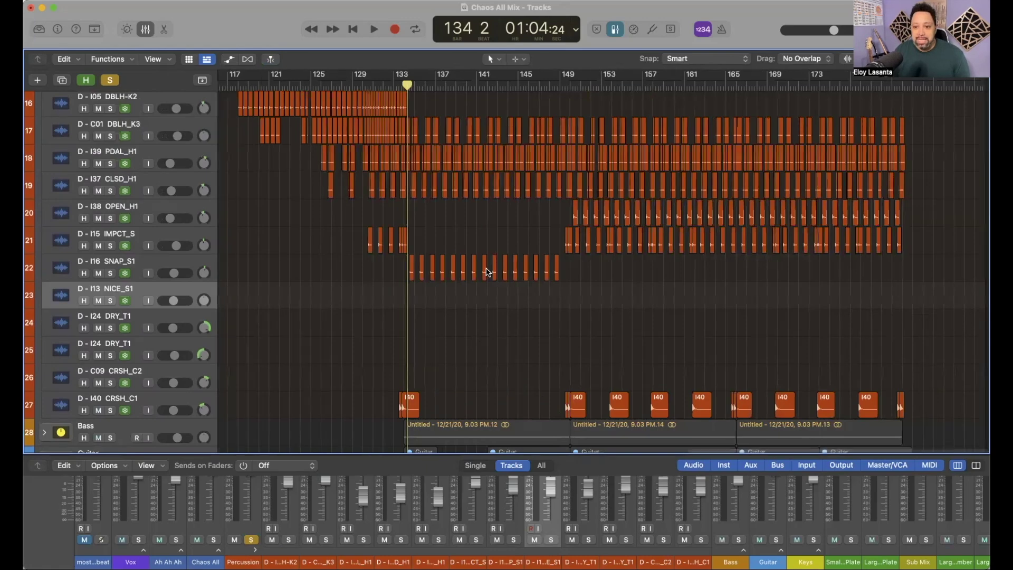
{"action": "scroll", "coordinate": [319, 240], "scroll_direction": "left", "scroll_amount": 15}
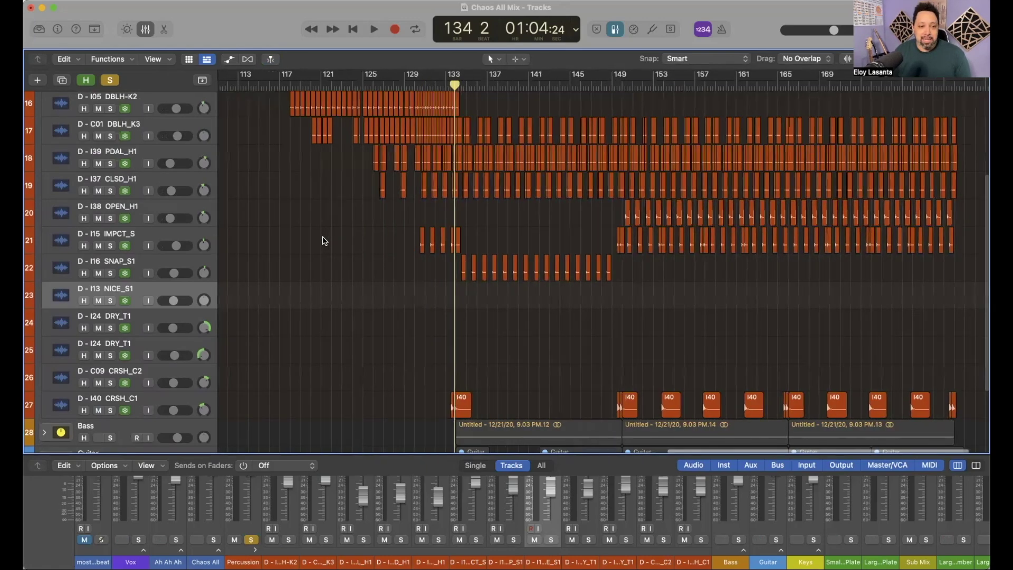
{"action": "scroll", "coordinate": [129, 148], "scroll_direction": "left", "scroll_amount": 7}
{"action": "scroll", "coordinate": [129, 148], "scroll_direction": "up", "scroll_amount": 1}
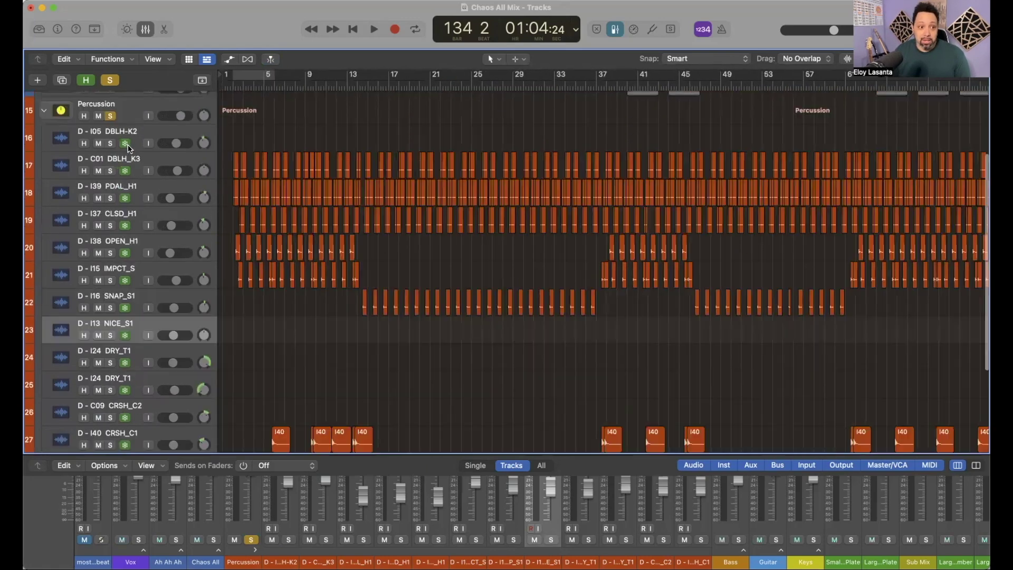
{"action": "scroll", "coordinate": [111, 142], "scroll_direction": "up", "scroll_amount": 1}
{"action": "left_click", "coordinate": [111, 142]}
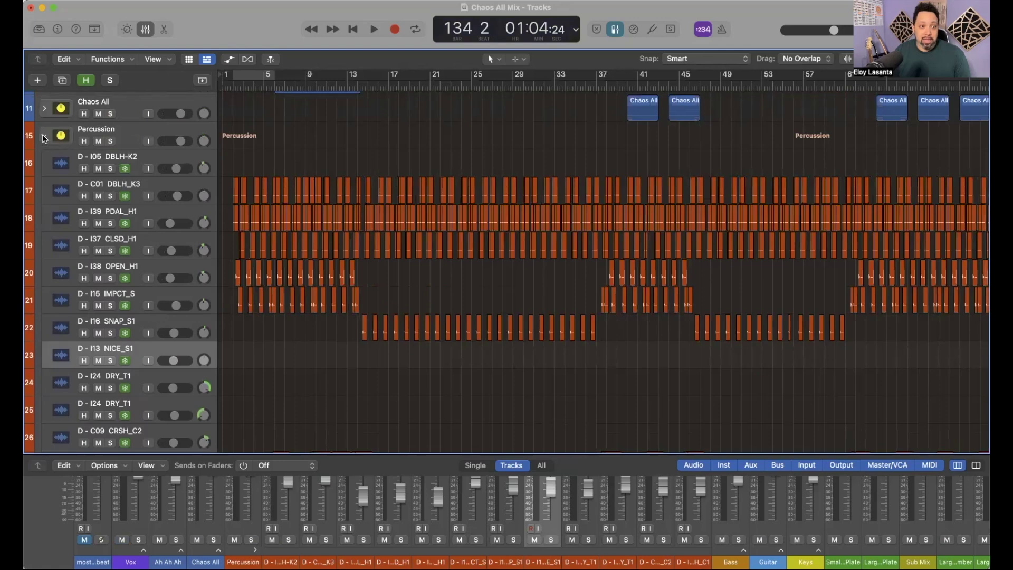
{"action": "left_click", "coordinate": [44, 137]}
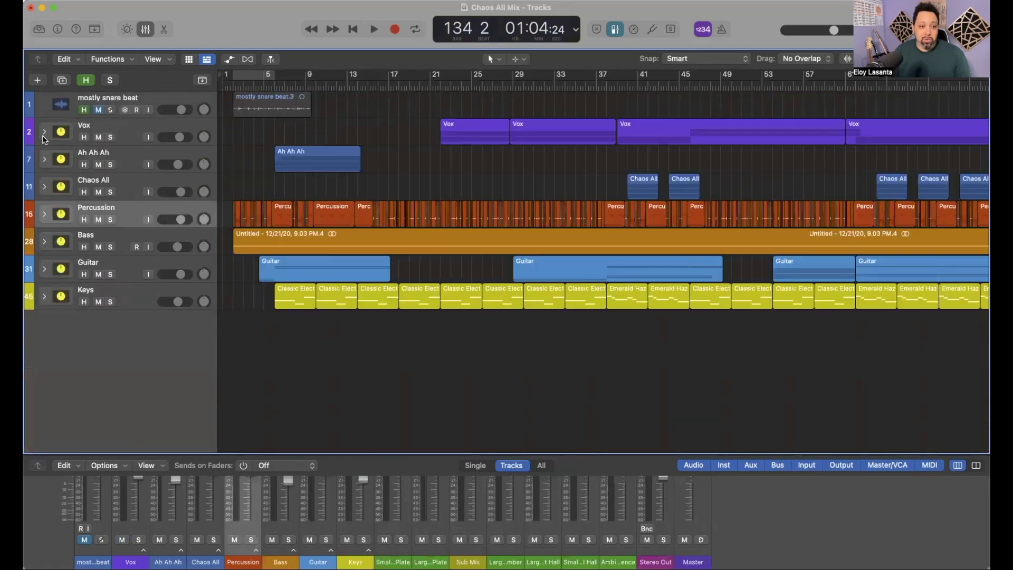
- Solo the Bass stack and expand it to show the Nick Bass 1 and Eloy Bass tracks
{"action": "left_click", "coordinate": [130, 240]}
{"action": "left_click", "coordinate": [110, 247]}
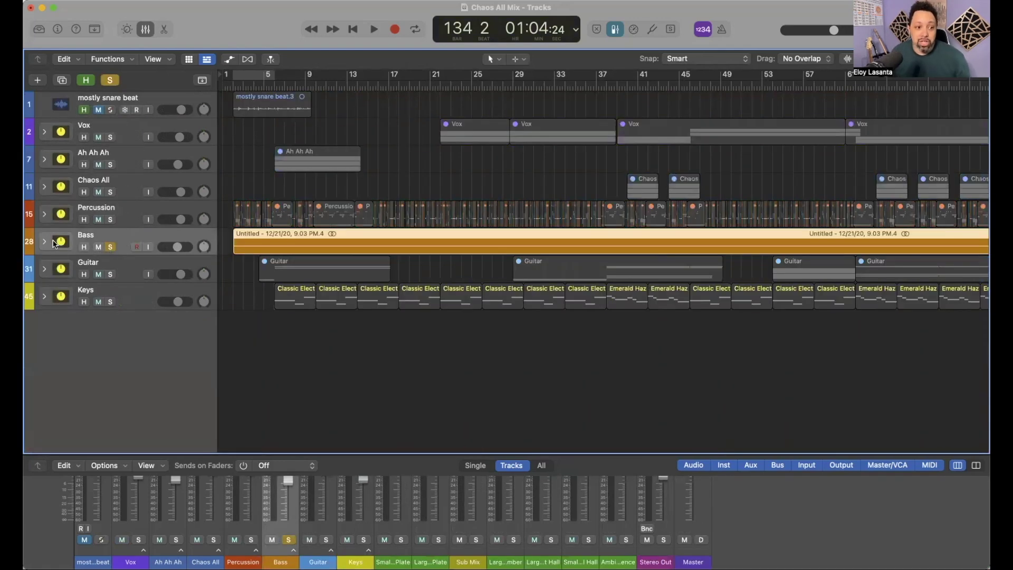
{"action": "left_click", "coordinate": [45, 242]}
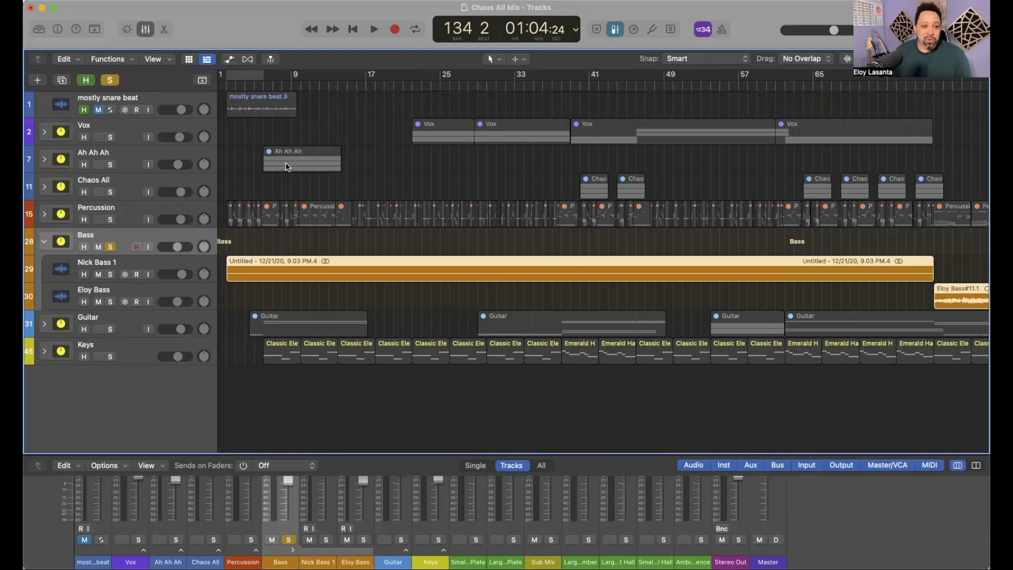
- Place the playhead at bar 6, select the Nick Bass 1 track and listen to it, stopping near bar 17
{"action": "left_click", "coordinate": [261, 83]}
{"action": "left_click", "coordinate": [134, 266]}
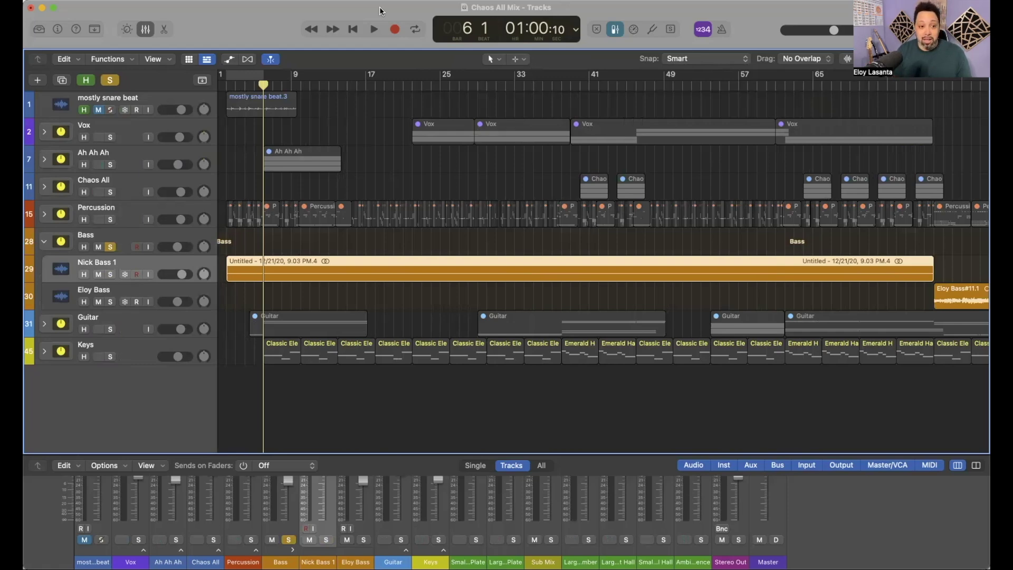
{"action": "key", "text": "space"}
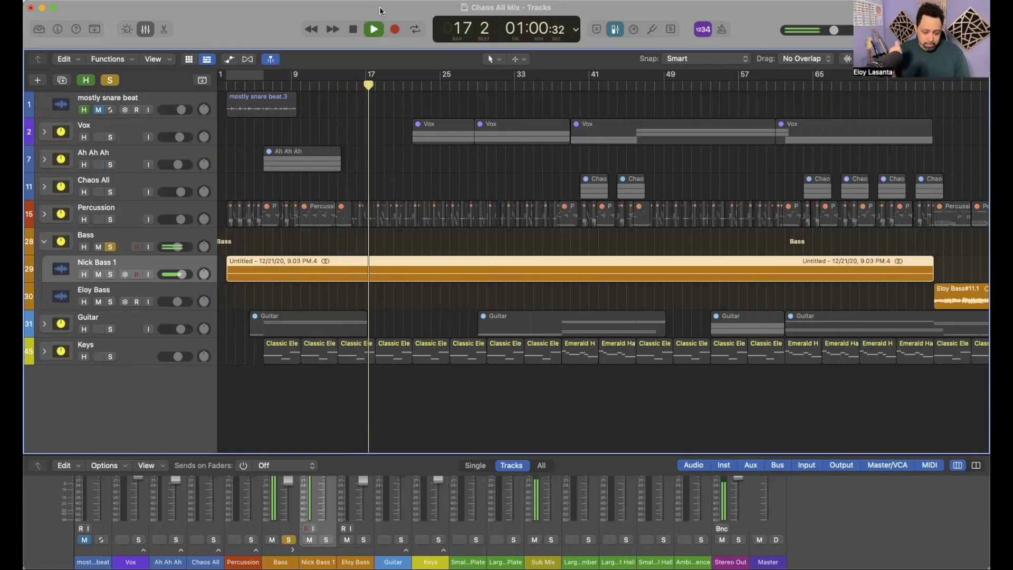
{"action": "key", "text": "space"}
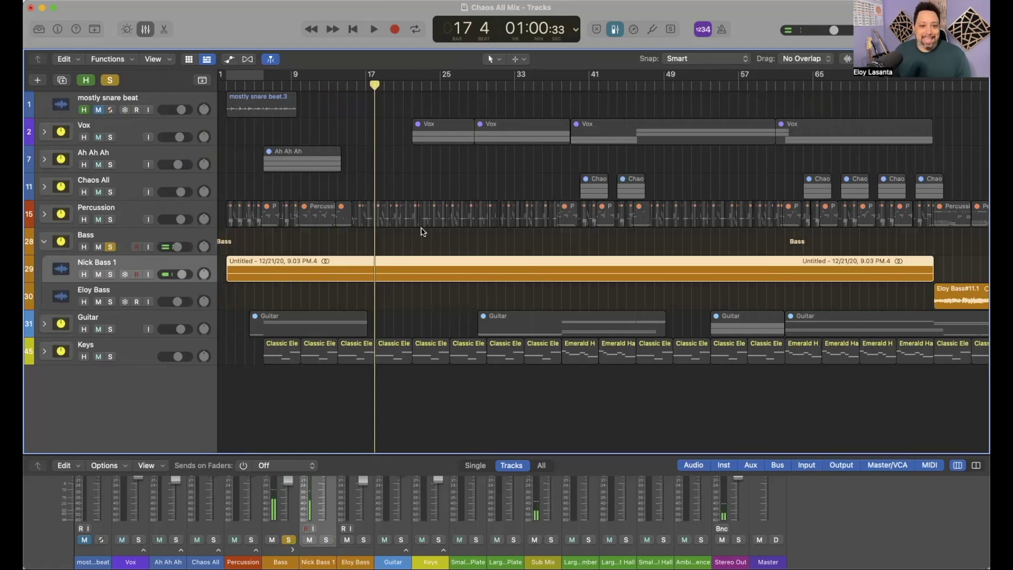
- Clear the region selection, place the playhead at bar 78 and listen to the Eloy Bass part, stopping near bar 83
{"action": "scroll", "coordinate": [421, 238], "scroll_direction": "right", "scroll_amount": 3}
{"action": "scroll", "coordinate": [420, 239], "scroll_direction": "right", "scroll_amount": 5}
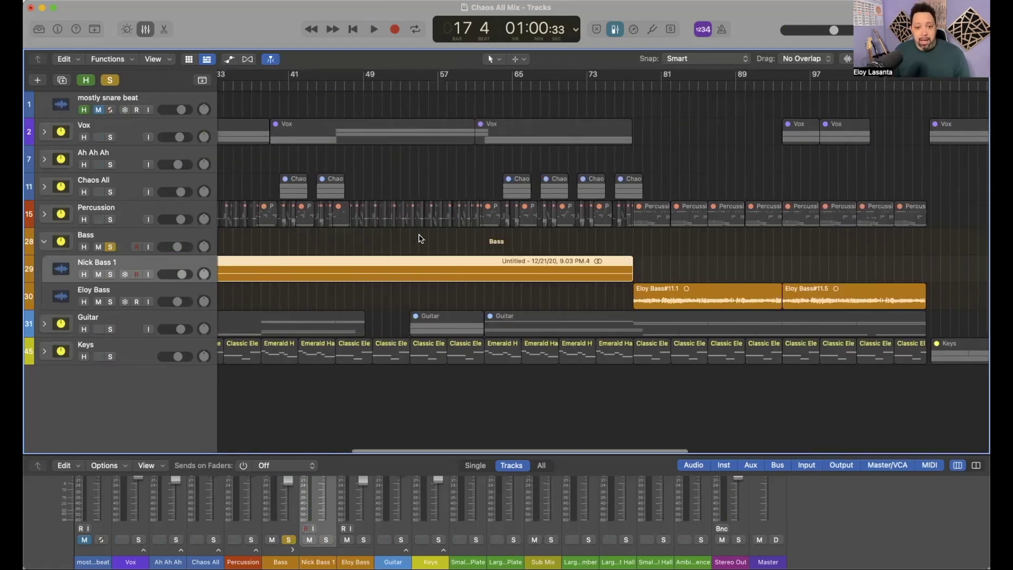
{"action": "left_click", "coordinate": [453, 241]}
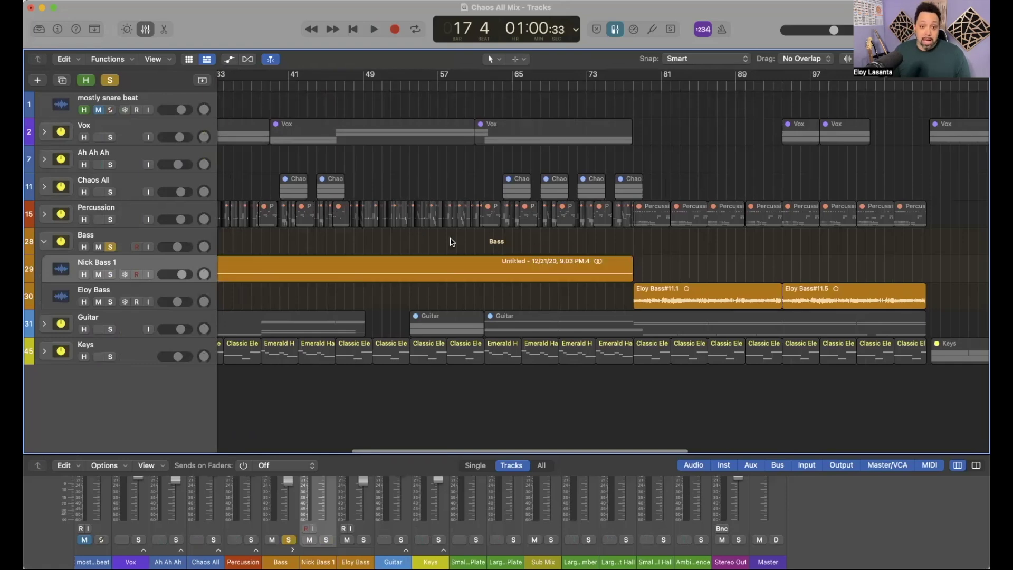
{"action": "key", "text": "super+Left"}
{"action": "key", "text": "super+Left"}
{"action": "key", "text": "super+Left"}
{"action": "scroll", "coordinate": [457, 241], "scroll_direction": "up", "scroll_amount": 5}
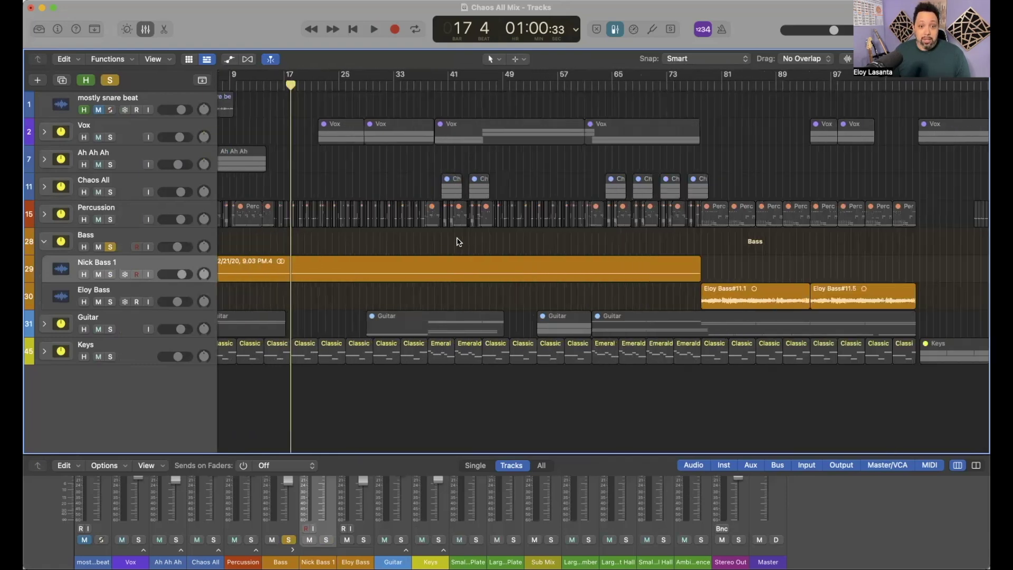
{"action": "scroll", "coordinate": [446, 243], "scroll_direction": "right", "scroll_amount": 3}
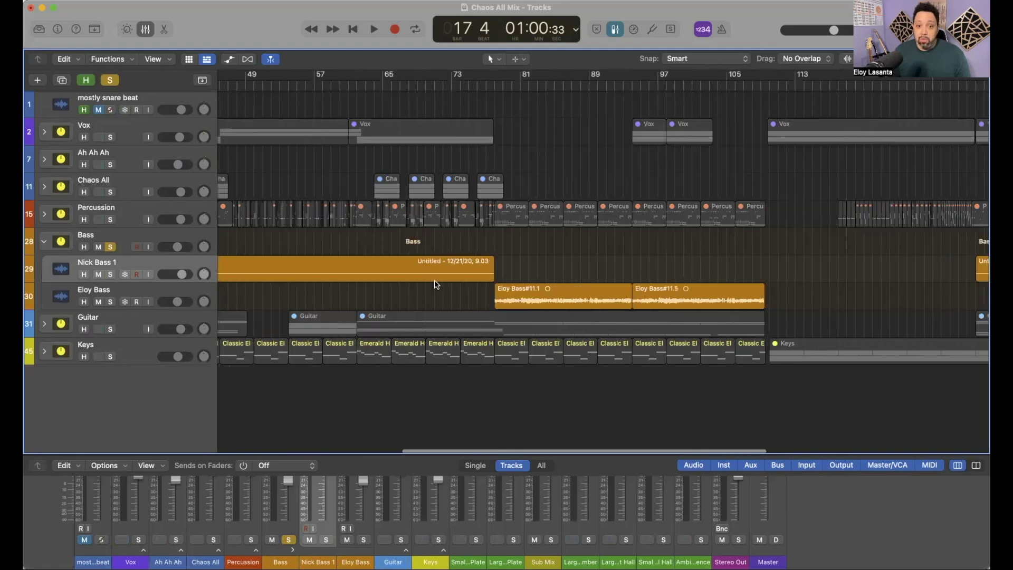
{"action": "scroll", "coordinate": [396, 276], "scroll_direction": "right", "scroll_amount": 7}
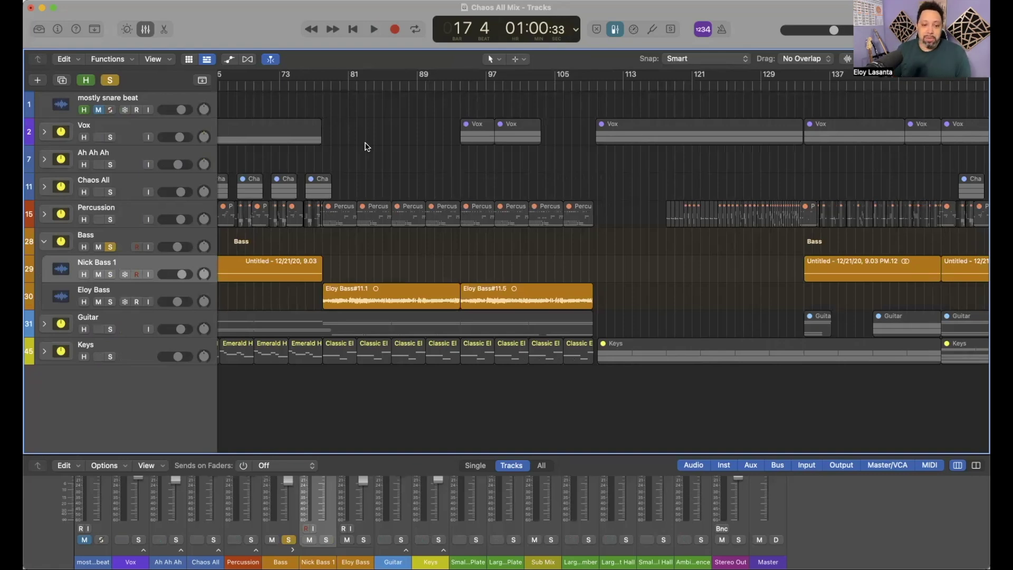
{"action": "left_click", "coordinate": [320, 86]}
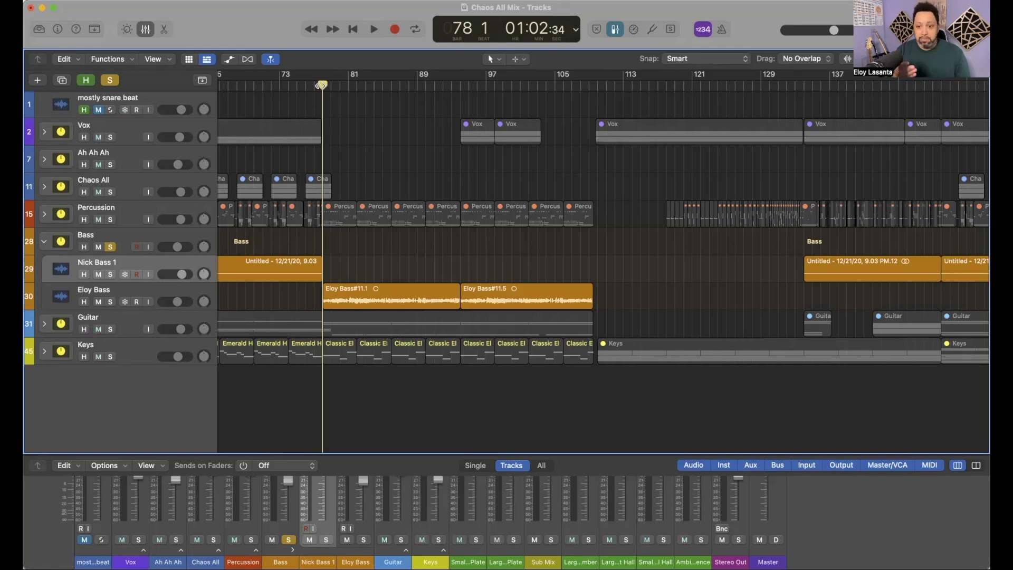
{"action": "key", "text": "space"}
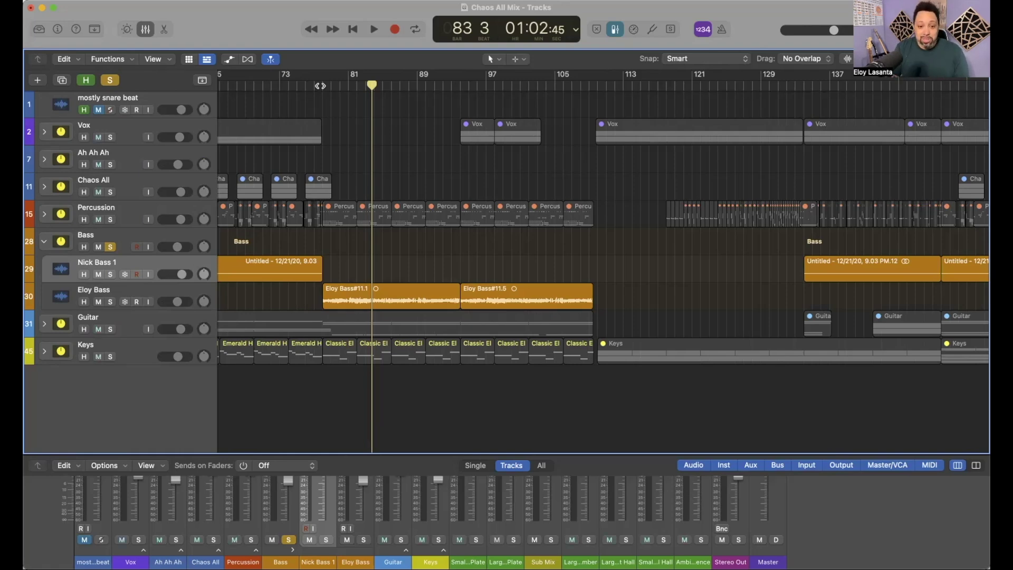
- Review how the Nick Bass 1 and Eloy Bass regions are laid out across the song, including the final section from bar 134
{"action": "scroll", "coordinate": [355, 299], "scroll_direction": "right", "scroll_amount": 3}
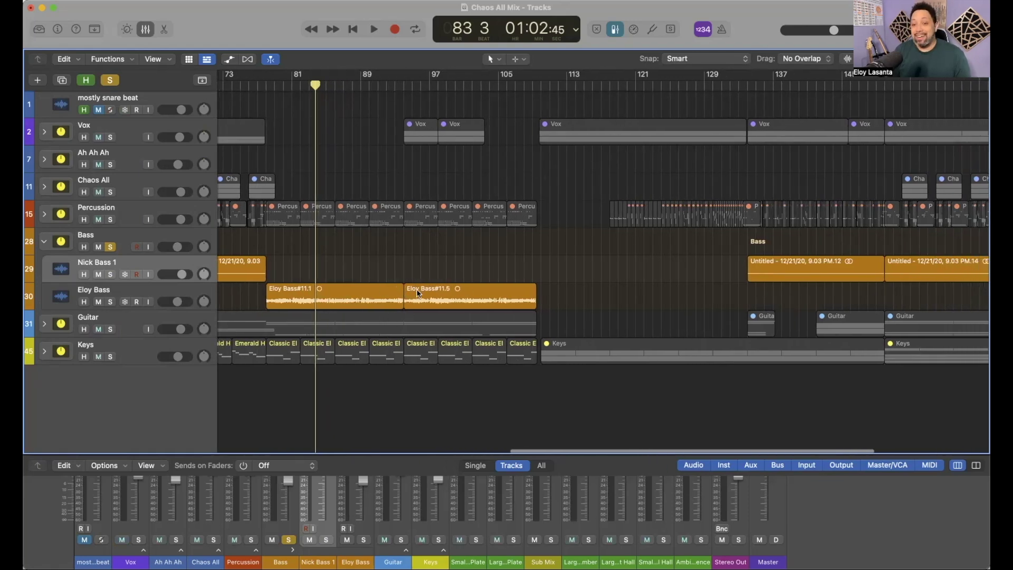
{"action": "scroll", "coordinate": [382, 305], "scroll_direction": "left", "scroll_amount": 6}
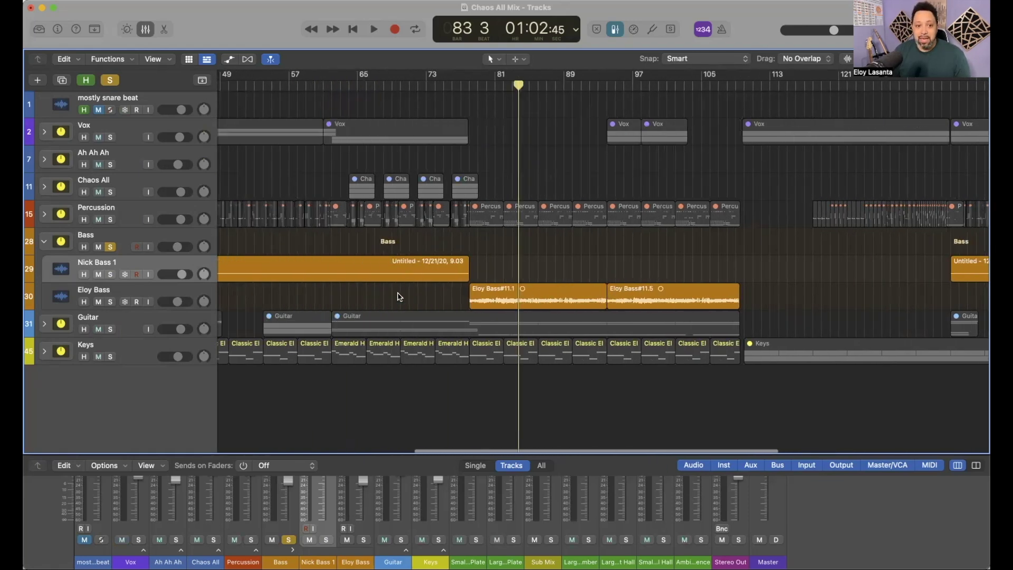
{"action": "scroll", "coordinate": [474, 264], "scroll_direction": "right", "scroll_amount": 5}
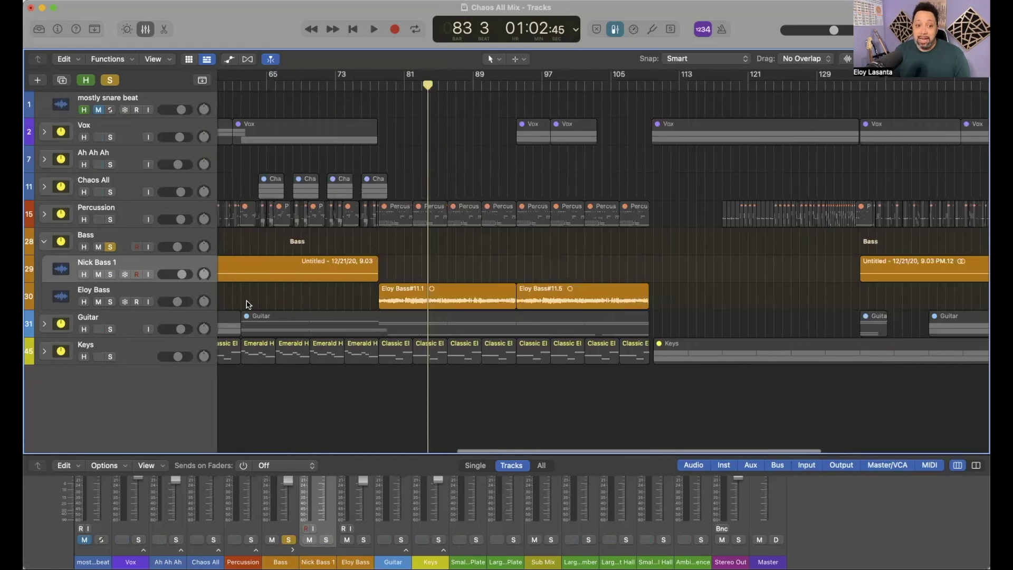
{"action": "scroll", "coordinate": [660, 250], "scroll_direction": "right", "scroll_amount": 5}
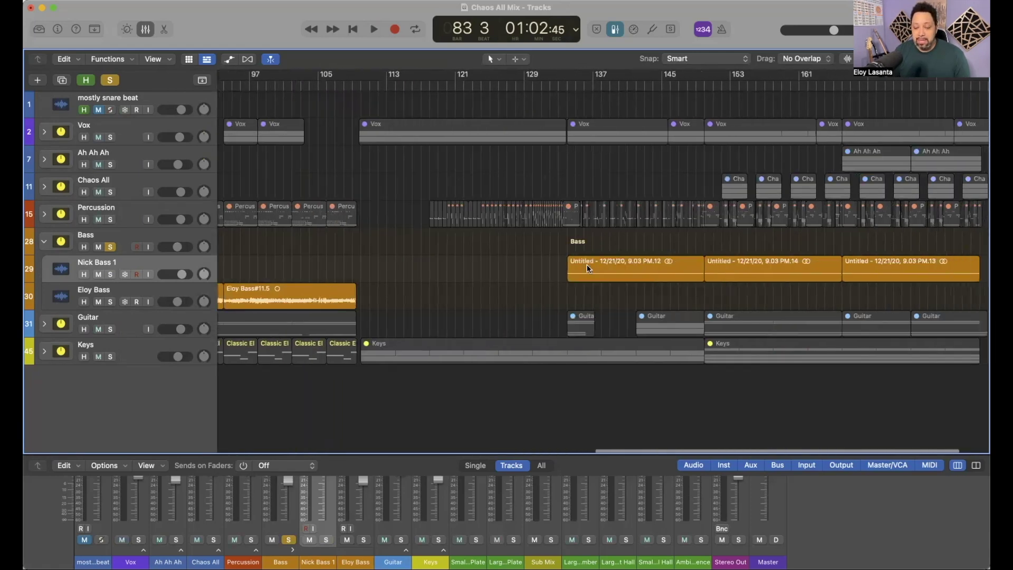
{"action": "scroll", "coordinate": [548, 262], "scroll_direction": "left", "scroll_amount": 12}
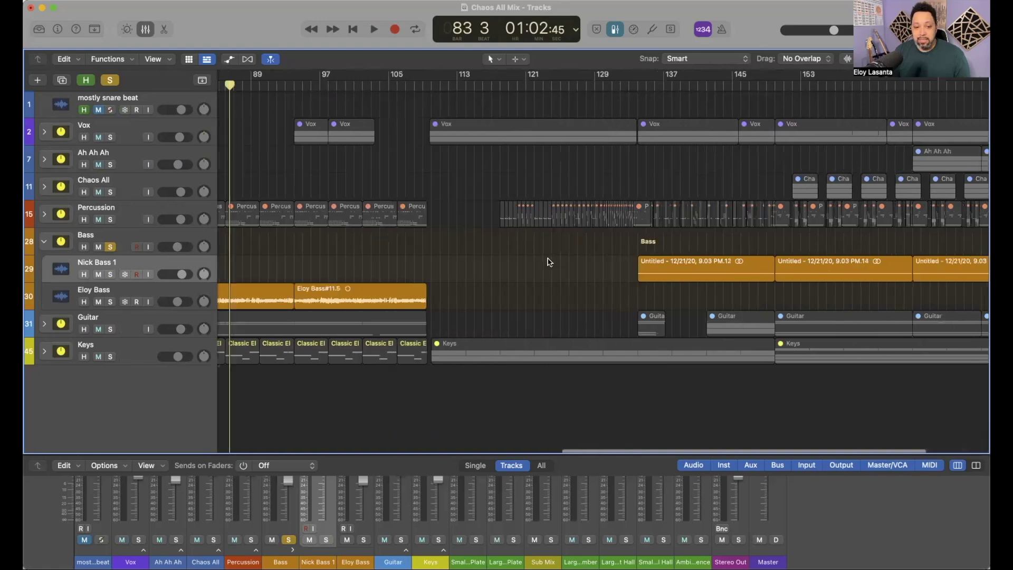
{"action": "scroll", "coordinate": [547, 266], "scroll_direction": "right", "scroll_amount": 1}
{"action": "scroll", "coordinate": [642, 287], "scroll_direction": "right", "scroll_amount": 12}
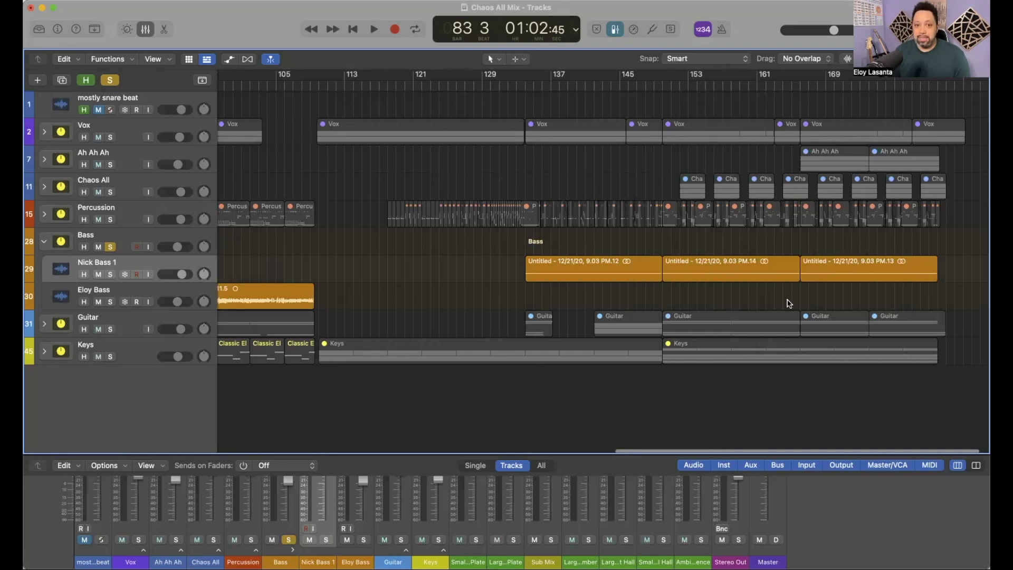
{"action": "scroll", "coordinate": [593, 283], "scroll_direction": "left", "scroll_amount": 10}
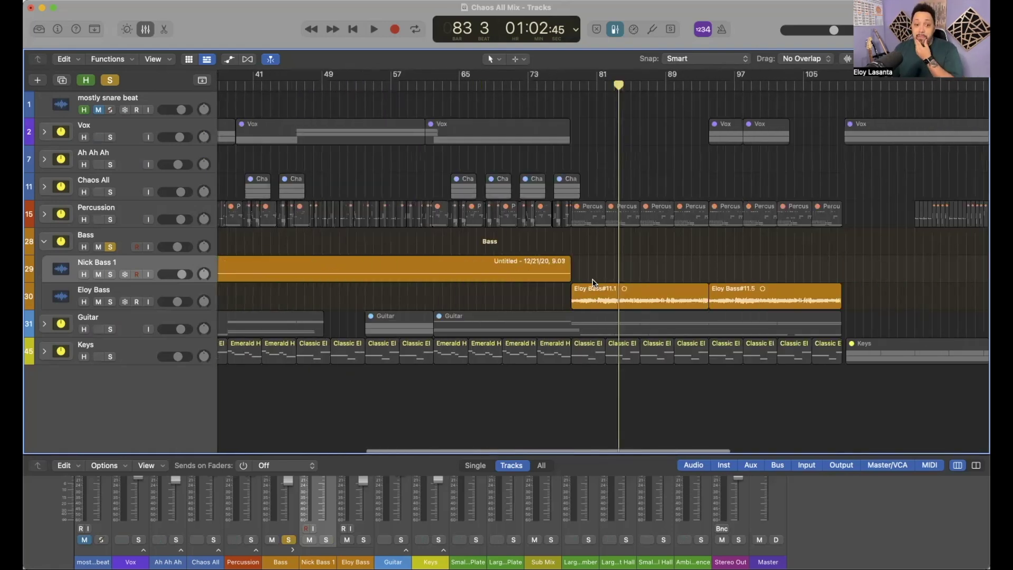
{"action": "scroll", "coordinate": [593, 282], "scroll_direction": "left", "scroll_amount": 2}
{"action": "scroll", "coordinate": [419, 278], "scroll_direction": "left", "scroll_amount": 3}
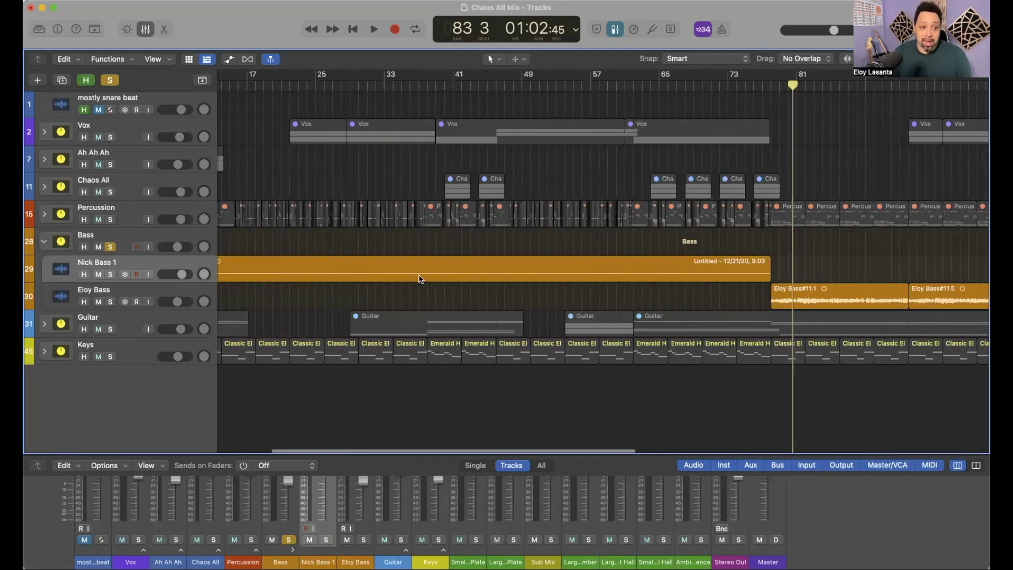
- Turn off solo on the Bass stack and collapse it
{"action": "scroll", "coordinate": [420, 279], "scroll_direction": "left", "scroll_amount": 2}
{"action": "left_click", "coordinate": [111, 247]}
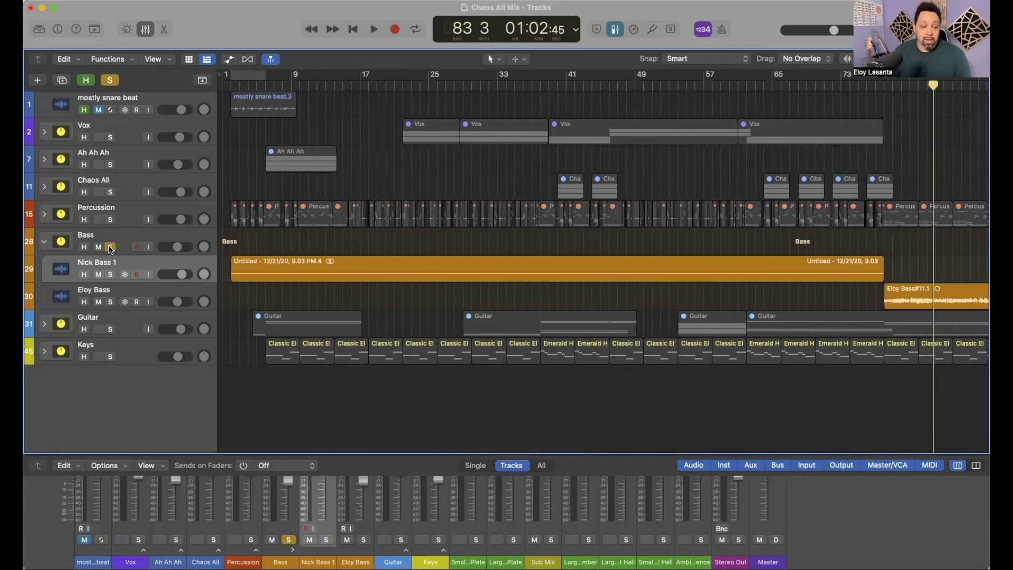
{"action": "left_click", "coordinate": [110, 247]}
{"action": "left_click", "coordinate": [44, 243]}
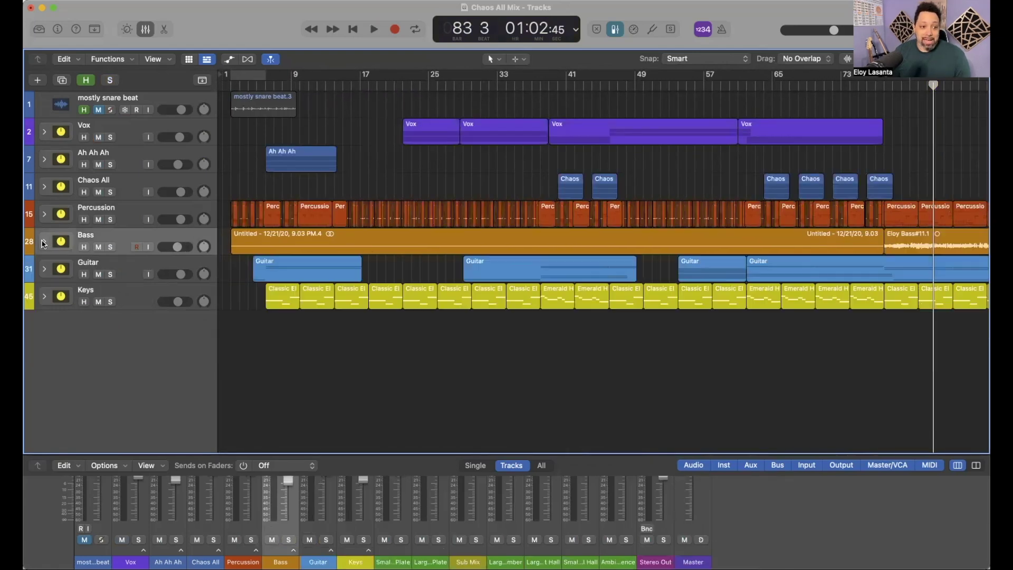
- Return the playhead to bar 6, then solo the Keys stack and expand it to show its synth tracks
{"action": "left_click", "coordinate": [132, 236]}
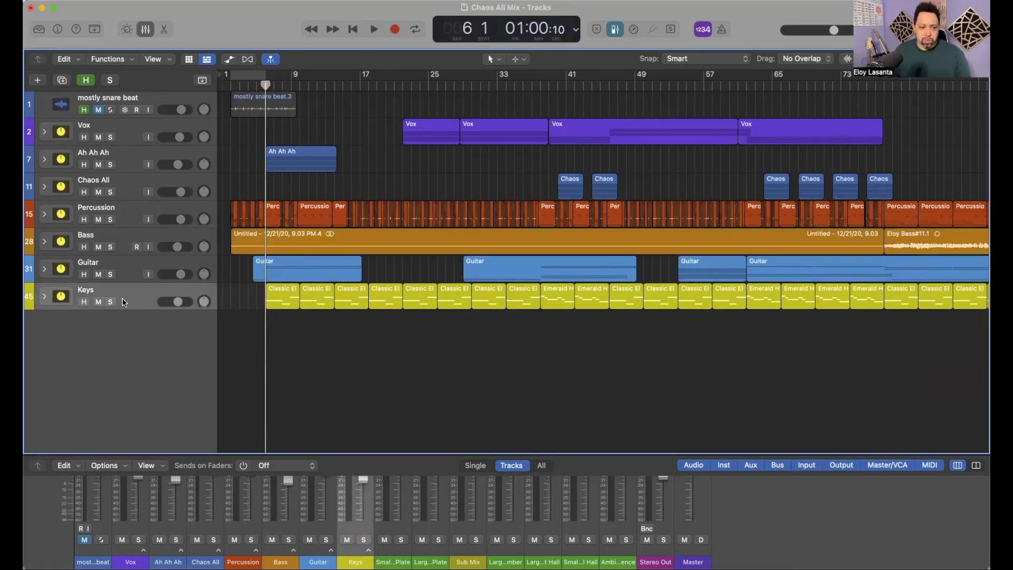
{"action": "left_click", "coordinate": [109, 302]}
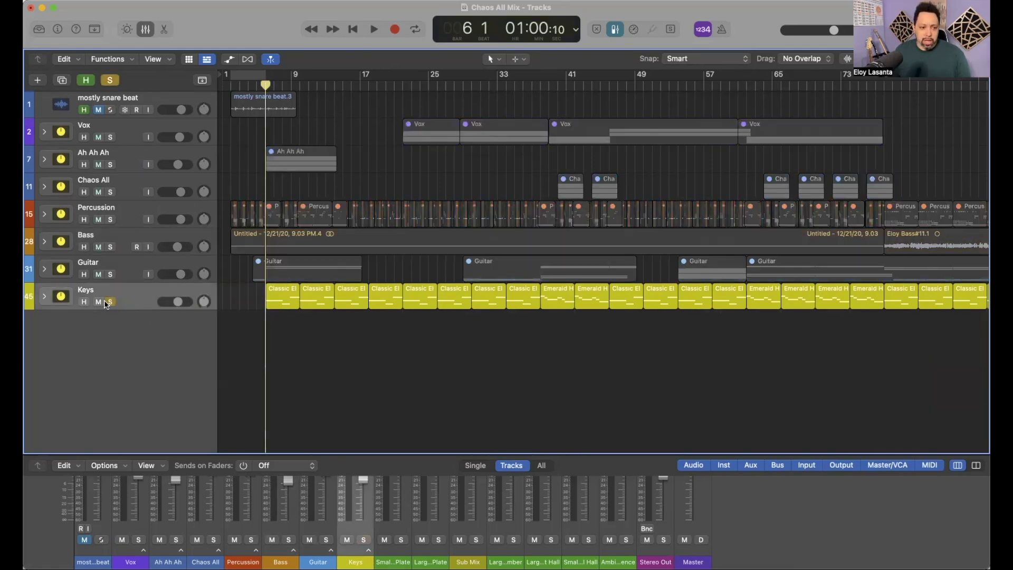
{"action": "left_click", "coordinate": [45, 298]}
{"action": "scroll", "coordinate": [106, 327], "scroll_direction": "down", "scroll_amount": 2}
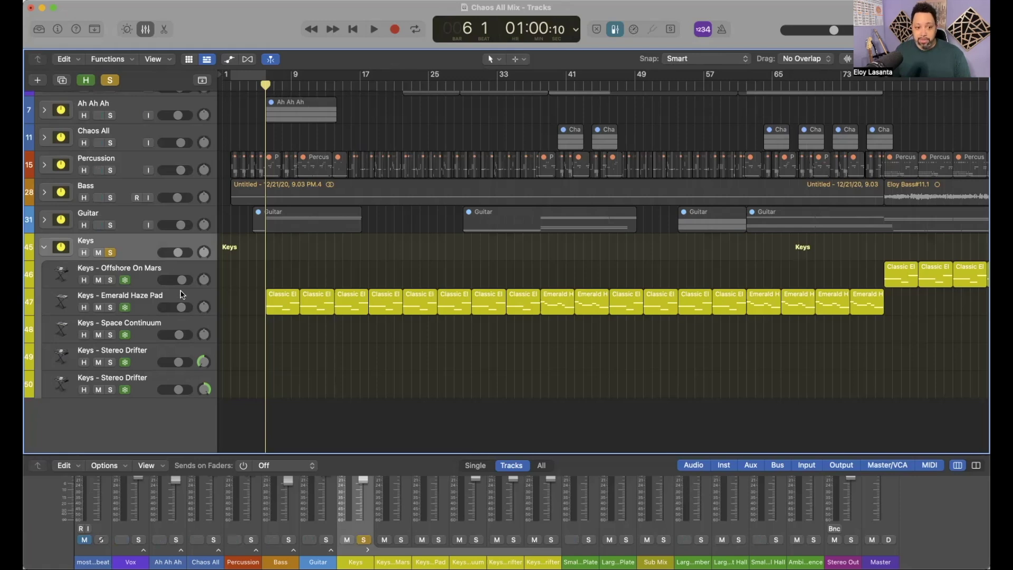
{"action": "scroll", "coordinate": [253, 323], "scroll_direction": "up", "scroll_amount": 1}
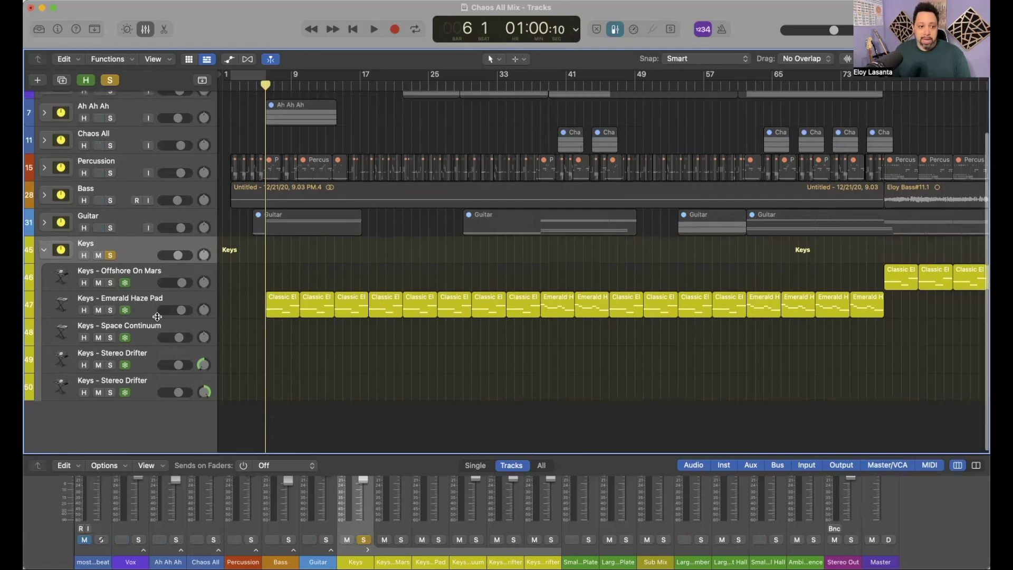
- Select the Keys - Emerald Haze Pad track, listen from bar 6 to about bar 9, and look over the Keys regions further along
{"action": "left_click", "coordinate": [157, 316]}
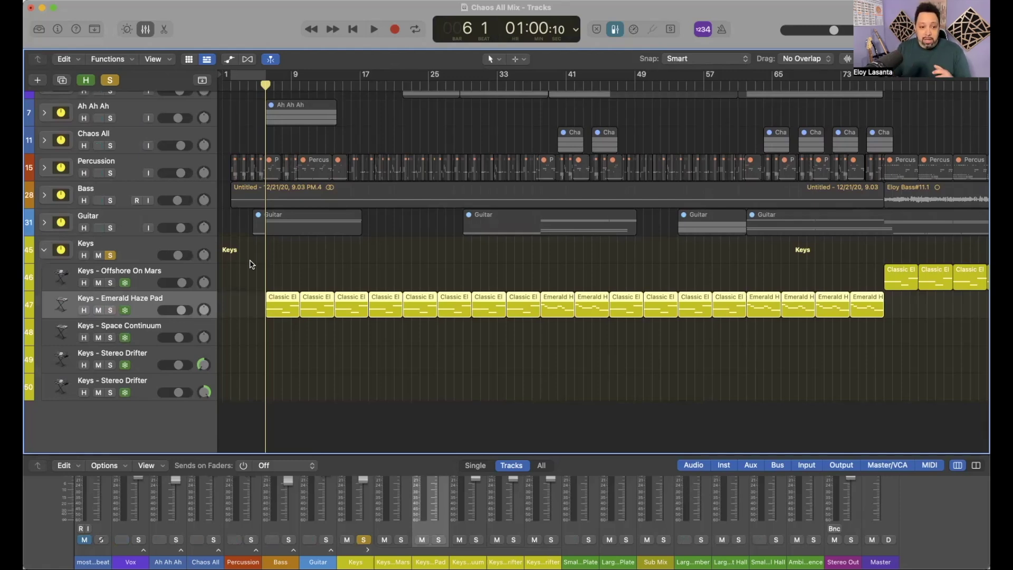
{"action": "key", "text": "space"}
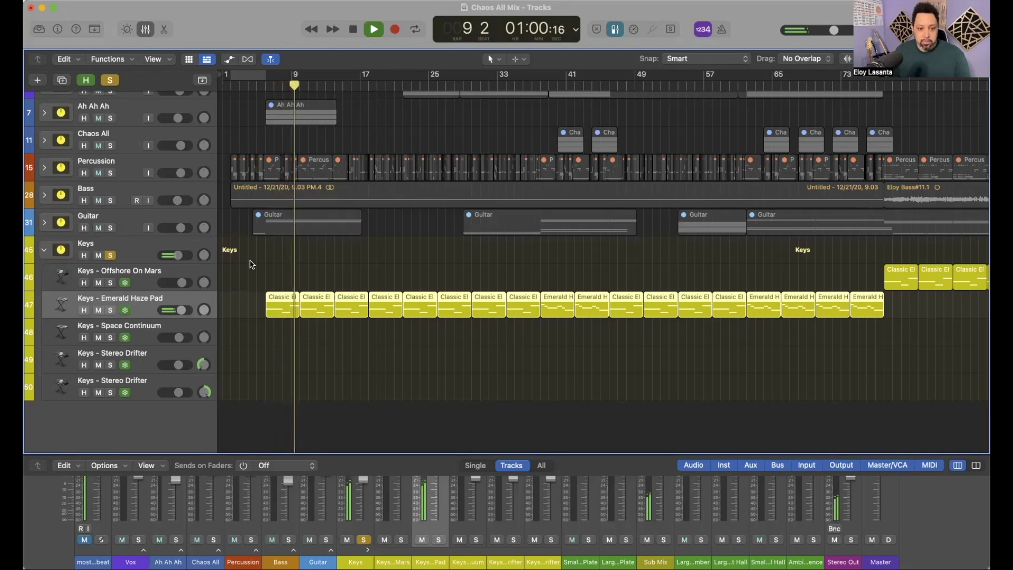
{"action": "key", "text": "space"}
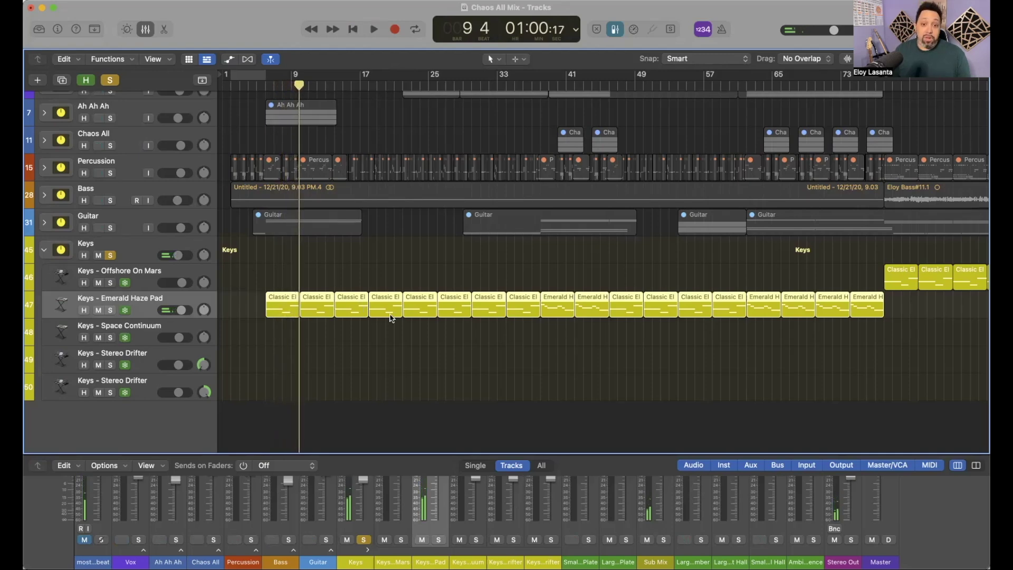
{"action": "scroll", "coordinate": [441, 323], "scroll_direction": "right", "scroll_amount": 15}
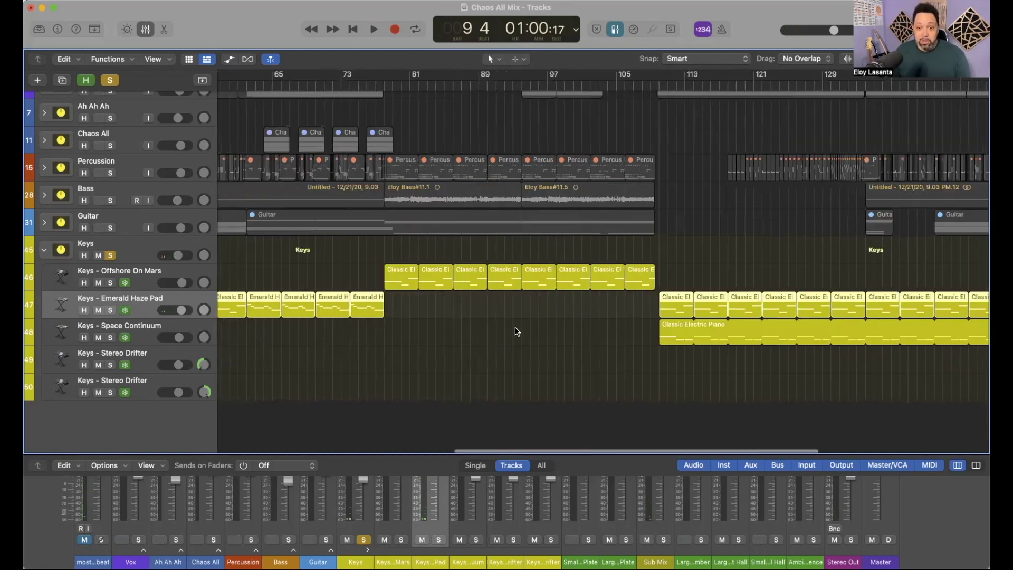
- Place the playhead at bar 38 and listen to the Keys - Emerald Haze Pad part until about bar 41
{"action": "scroll", "coordinate": [664, 309], "scroll_direction": "left", "scroll_amount": 15}
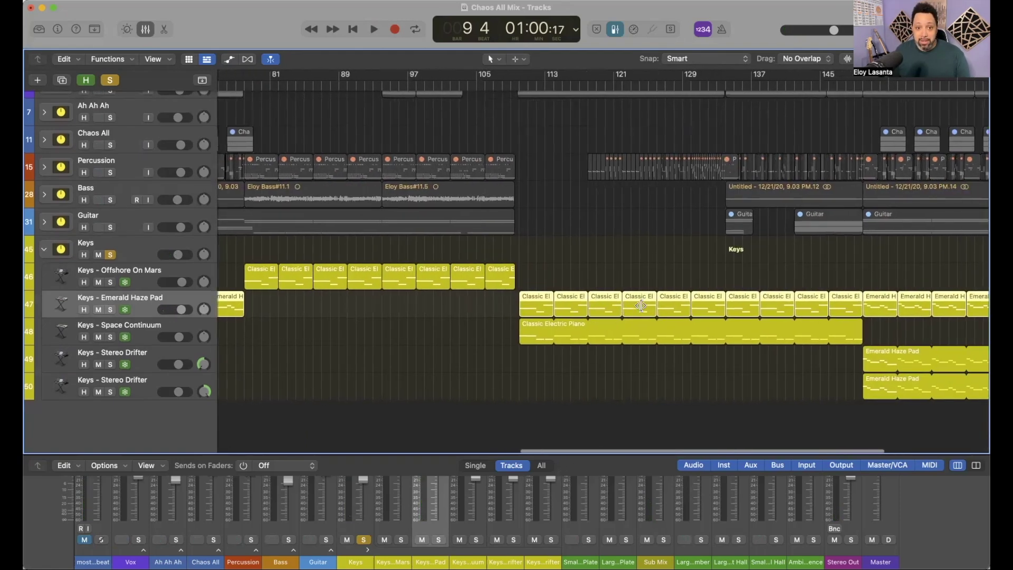
{"action": "scroll", "coordinate": [641, 306], "scroll_direction": "left", "scroll_amount": 2}
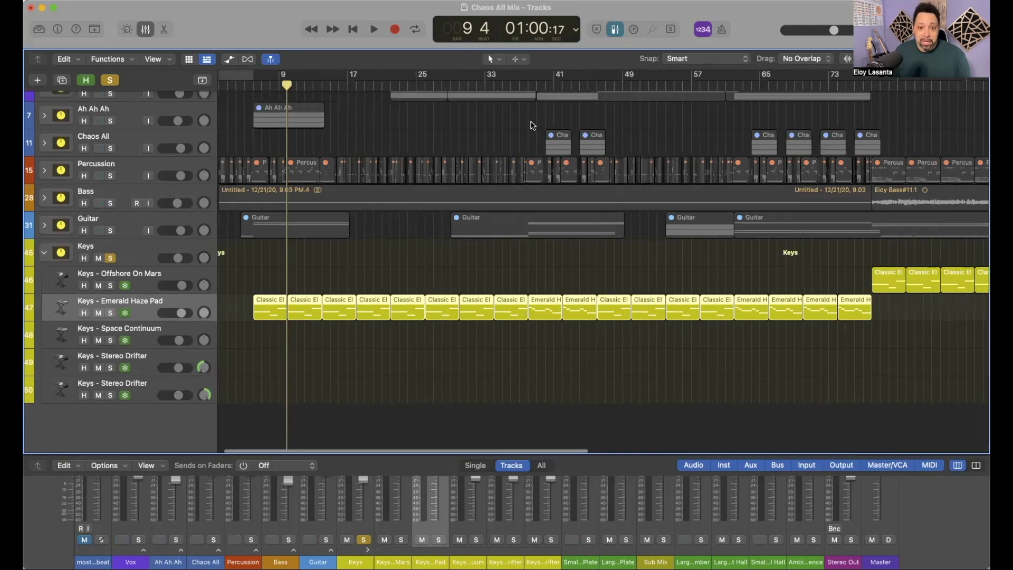
{"action": "left_click", "coordinate": [528, 85]}
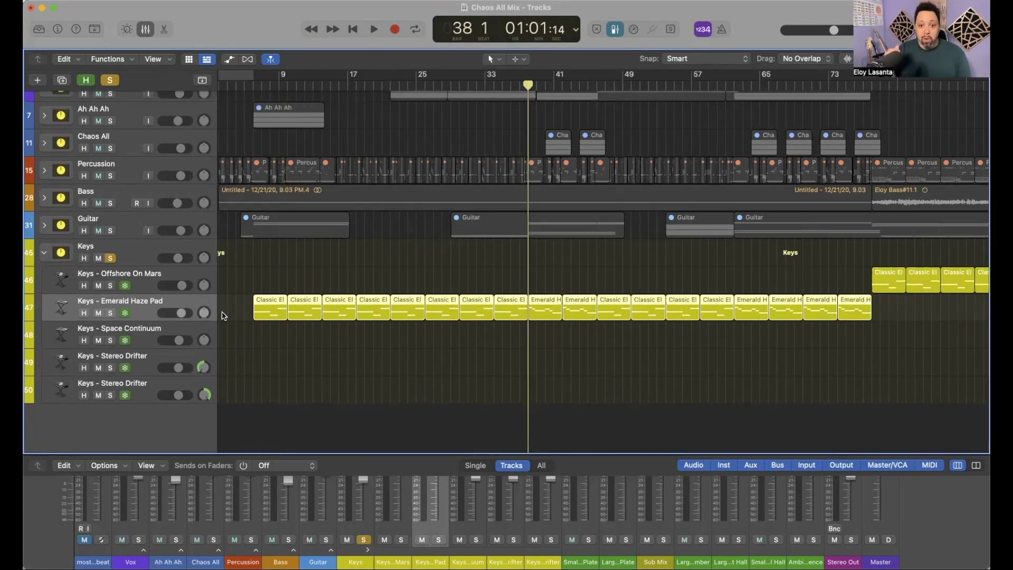
{"action": "key", "text": "space"}
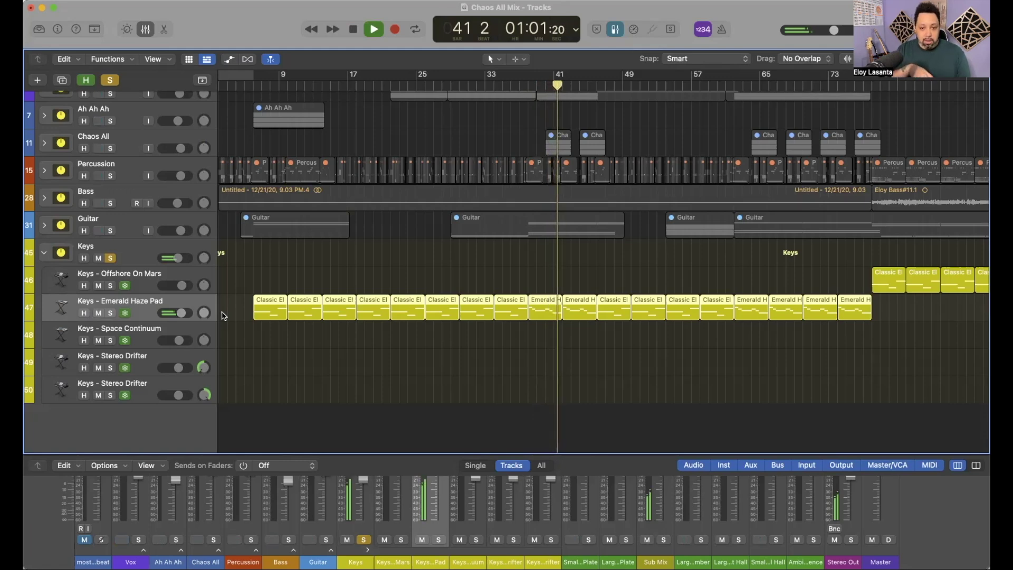
{"action": "key", "text": "space"}
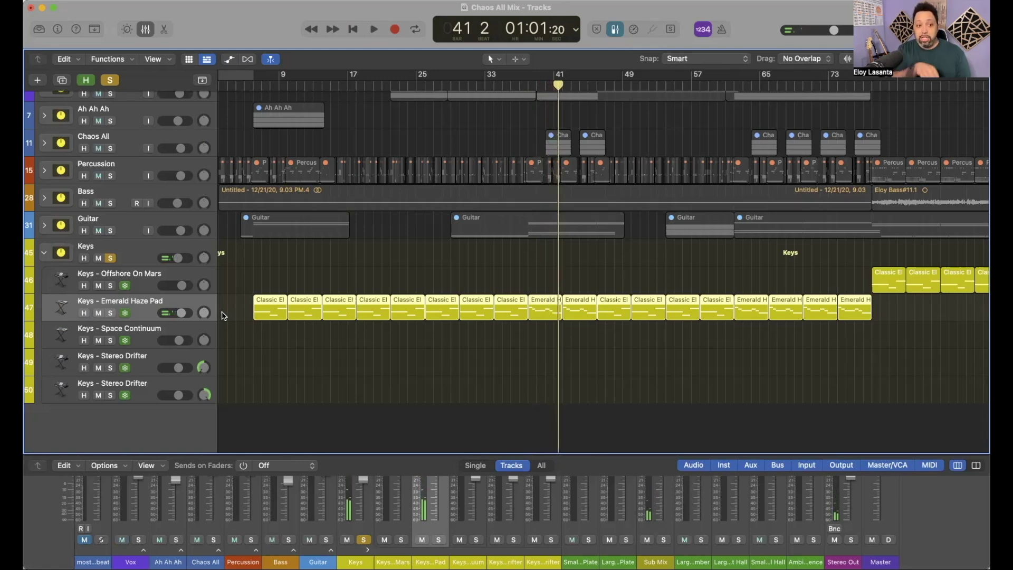
- Select the Keys - Offshore On Mars track and listen to its part from bar 78 to about bar 82
{"action": "scroll", "coordinate": [222, 316], "scroll_direction": "right", "scroll_amount": 20}
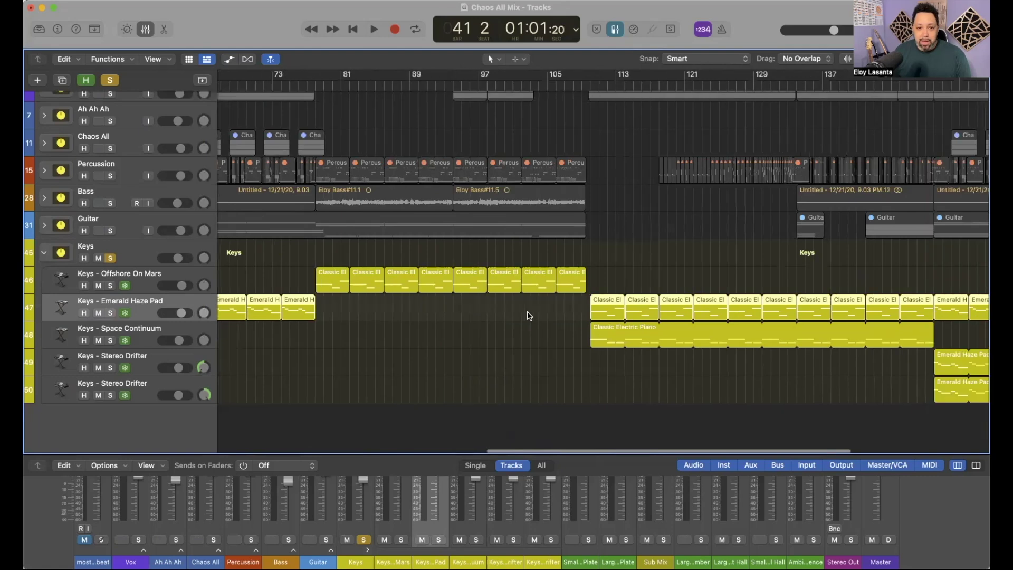
{"action": "scroll", "coordinate": [711, 303], "scroll_direction": "right", "scroll_amount": 3}
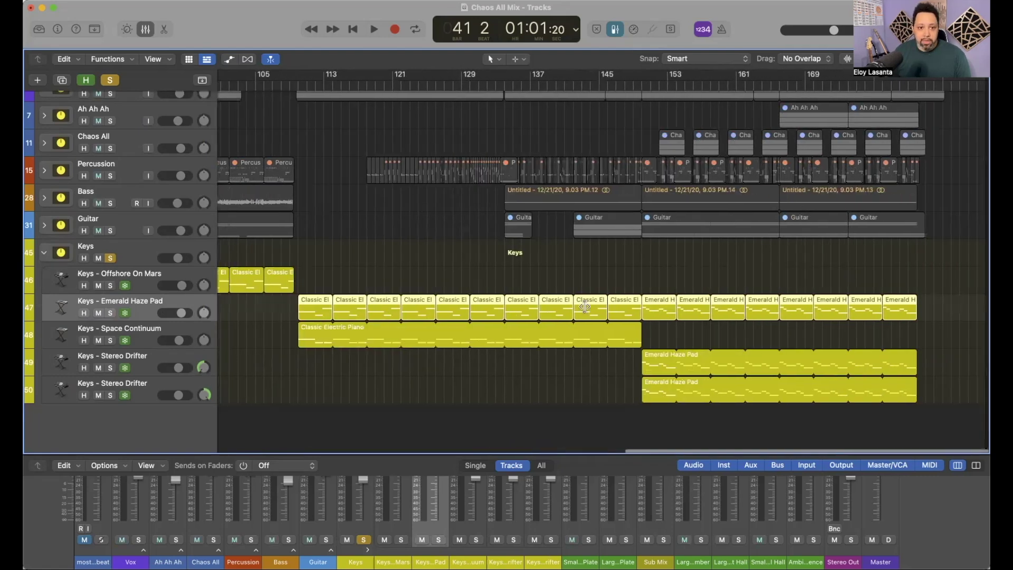
{"action": "scroll", "coordinate": [601, 306], "scroll_direction": "left", "scroll_amount": 5}
{"action": "left_click", "coordinate": [388, 81]}
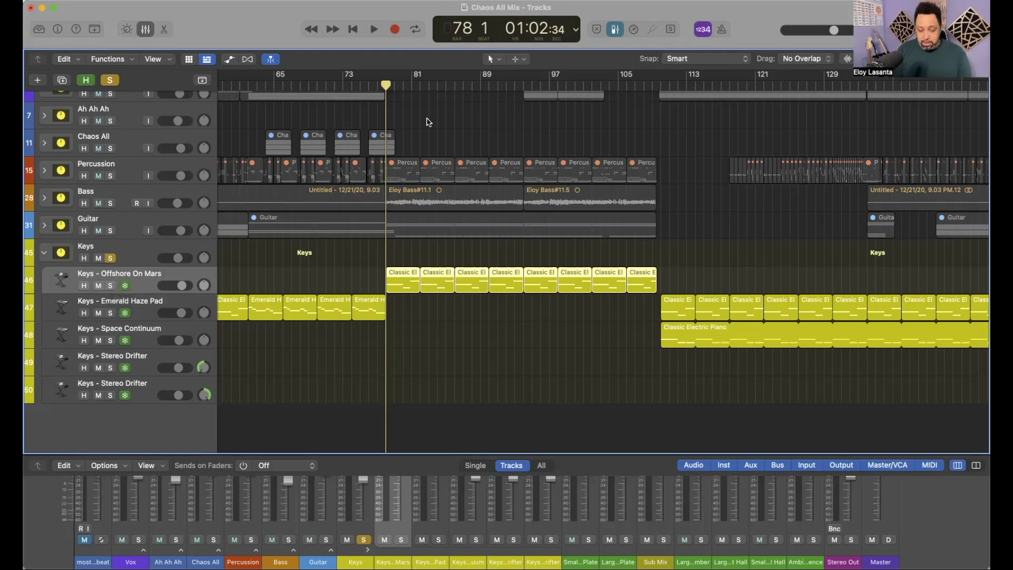
{"action": "key", "text": "space"}
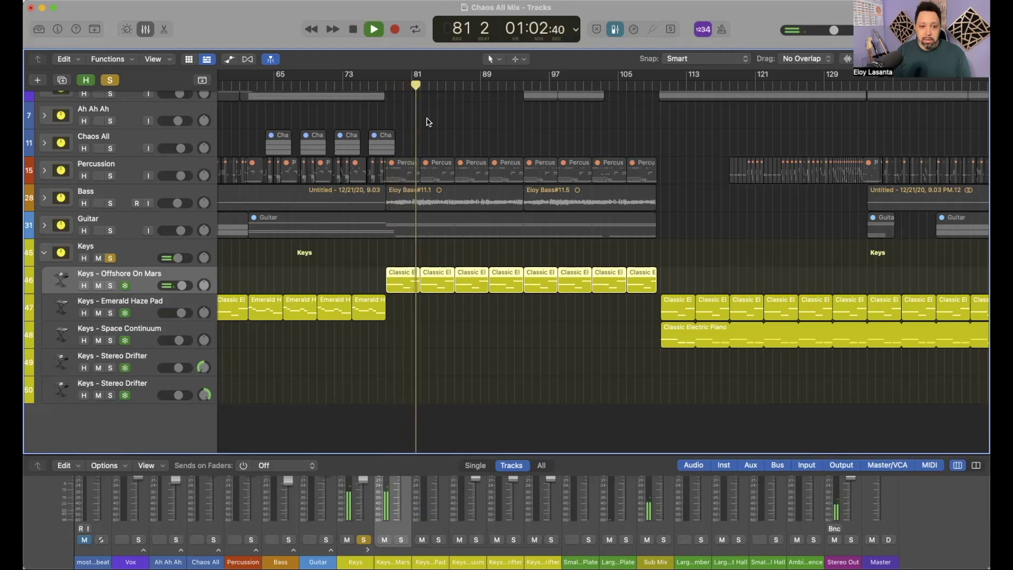
{"action": "key", "text": "space"}
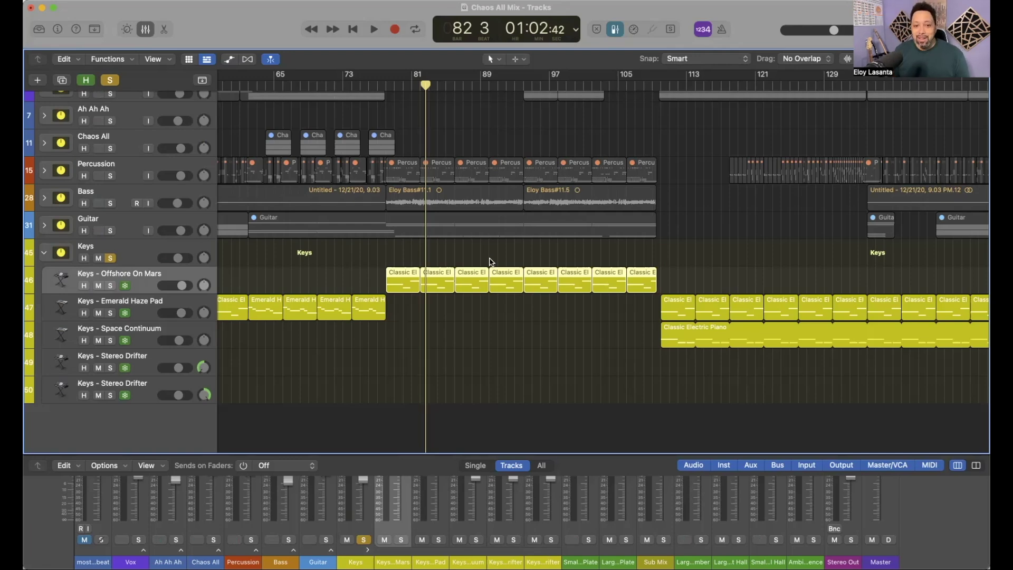
- Solo only the Keys - Space Continuum track and play it from bar 110 to about bar 114
{"action": "scroll", "coordinate": [491, 262], "scroll_direction": "right", "scroll_amount": 10}
{"action": "left_click", "coordinate": [389, 85]}
{"action": "left_click", "coordinate": [141, 306]}
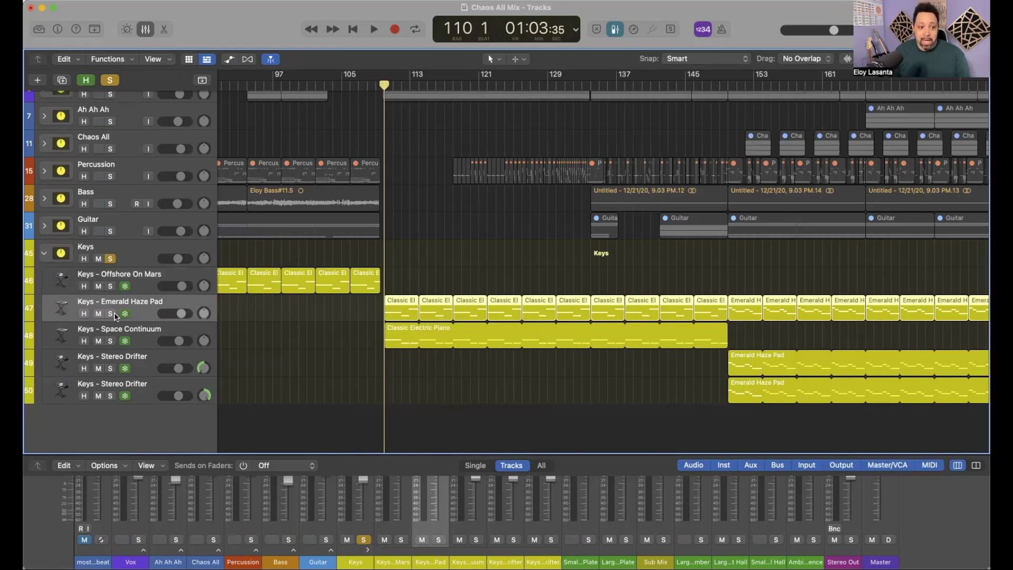
{"action": "left_click", "coordinate": [140, 329]}
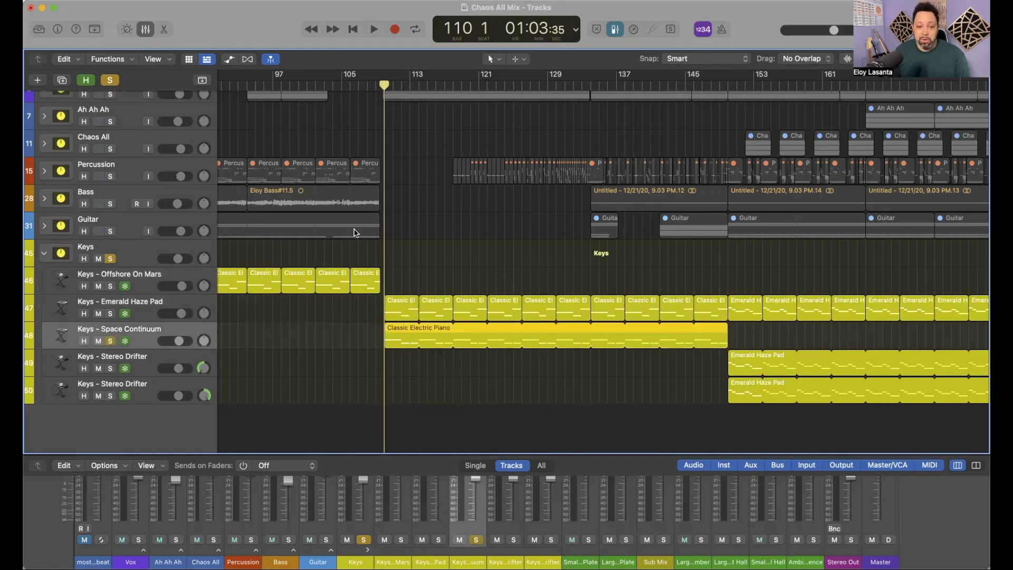
{"action": "key", "text": "space"}
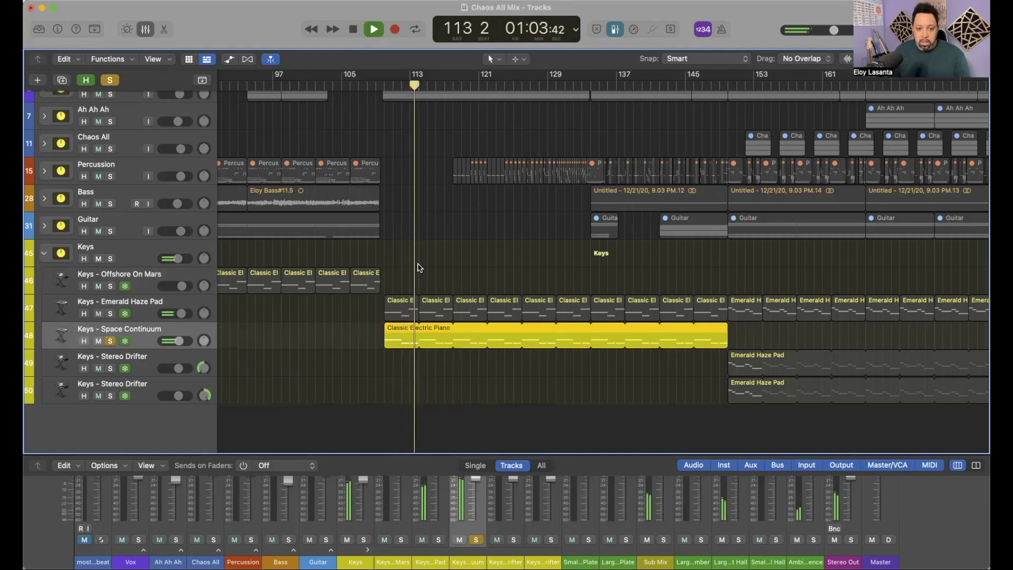
{"action": "key", "text": "space"}
- Add the Keys - Emerald Haze Pad track to the solo and play both layers from bar 110 to about bar 114
{"action": "scroll", "coordinate": [419, 339], "scroll_direction": "up", "scroll_amount": 3}
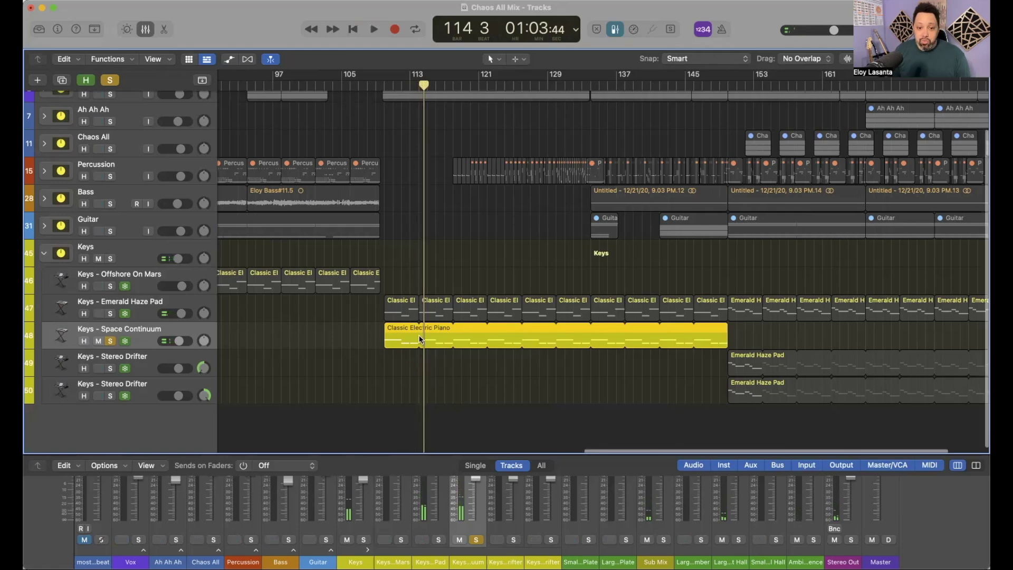
{"action": "scroll", "coordinate": [418, 338], "scroll_direction": "up", "scroll_amount": 2}
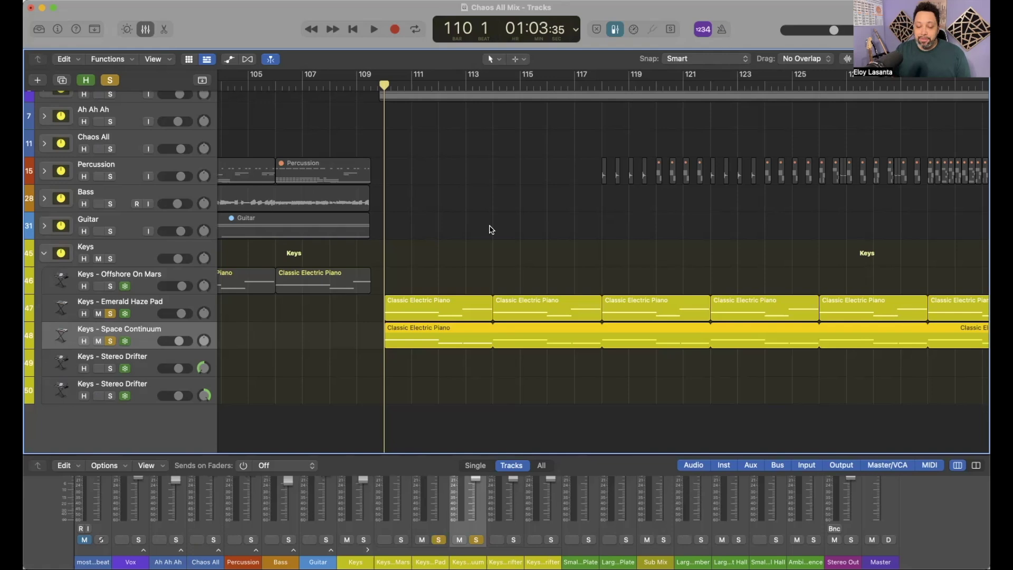
{"action": "key", "text": "space"}
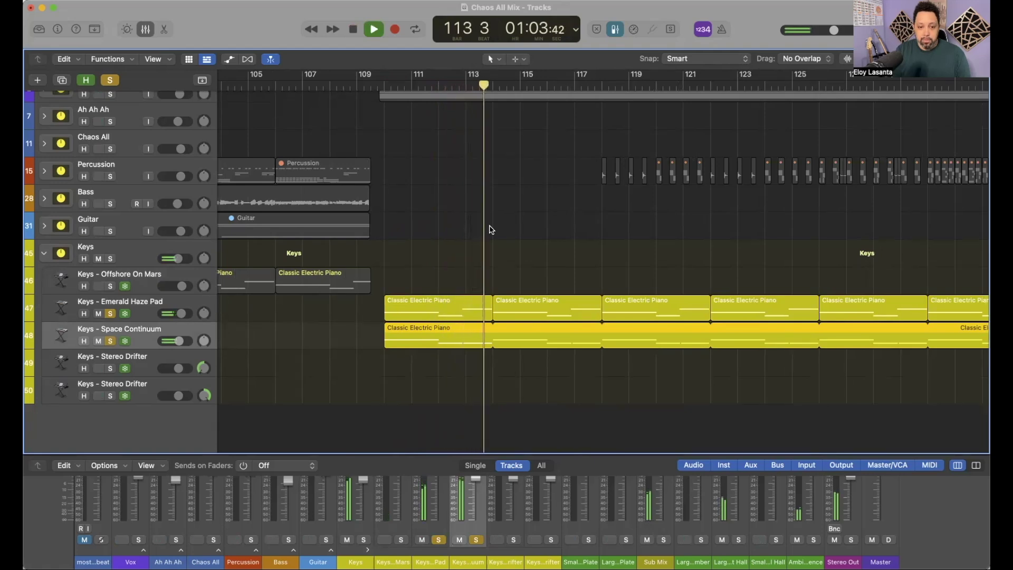
{"action": "key", "text": "space"}
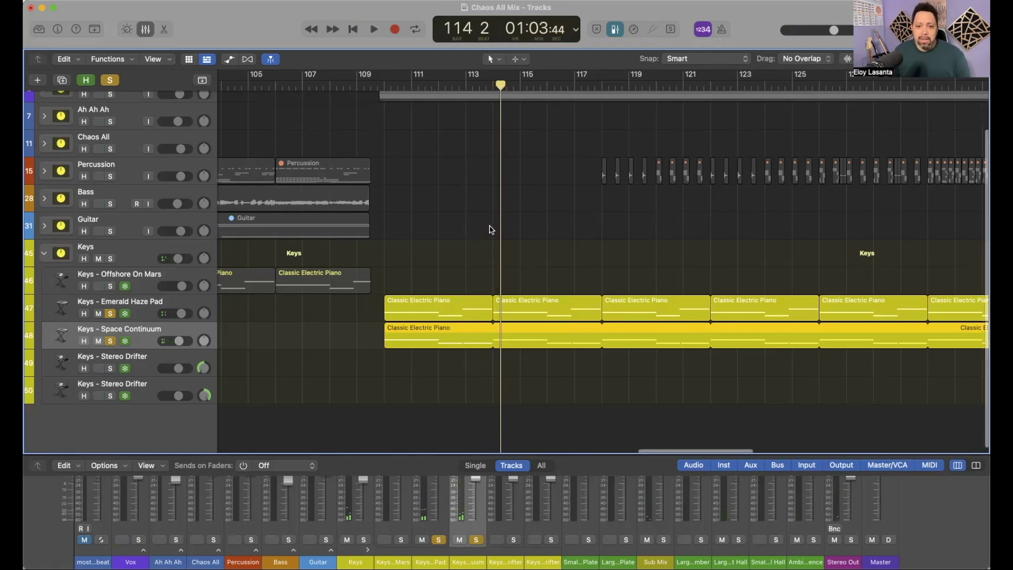
- Examine how the Emerald Haze Pad, Space Continuum and Stereo Drifter regions are laid out before and after bar 110
{"action": "key", "text": "super+Left"}
{"action": "key", "text": "super+Left"}
{"action": "key", "text": "super+Left"}
{"action": "scroll", "coordinate": [490, 229], "scroll_direction": "right", "scroll_amount": 3}
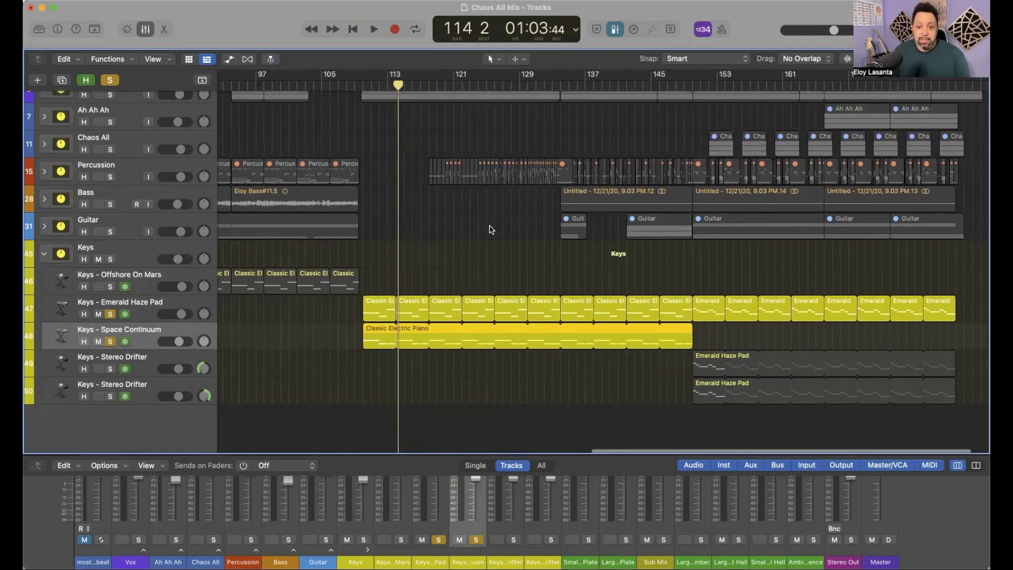
{"action": "scroll", "coordinate": [491, 229], "scroll_direction": "right", "scroll_amount": 2}
{"action": "scroll", "coordinate": [490, 230], "scroll_direction": "down", "scroll_amount": 1}
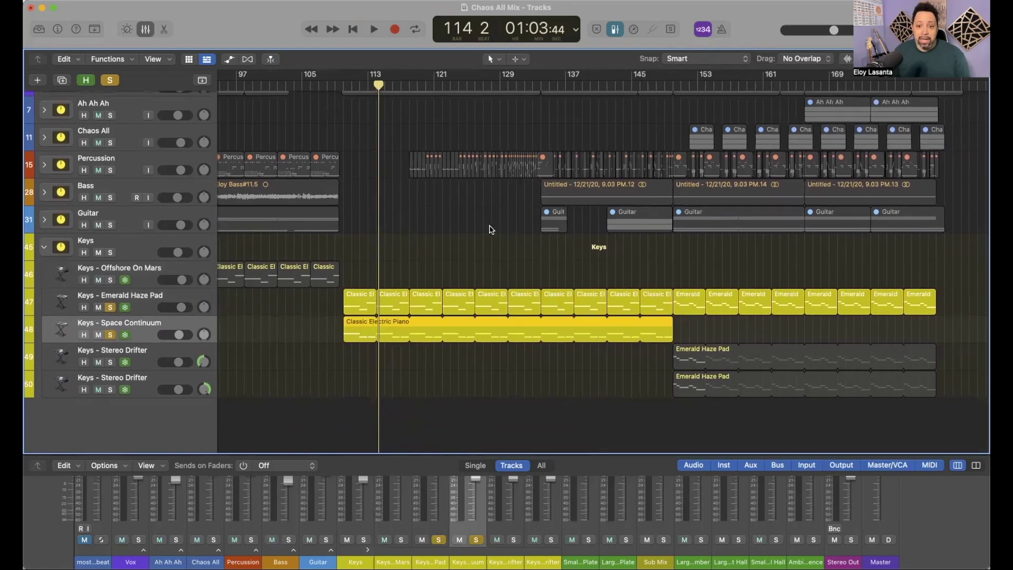
{"action": "scroll", "coordinate": [475, 253], "scroll_direction": "up", "scroll_amount": 1}
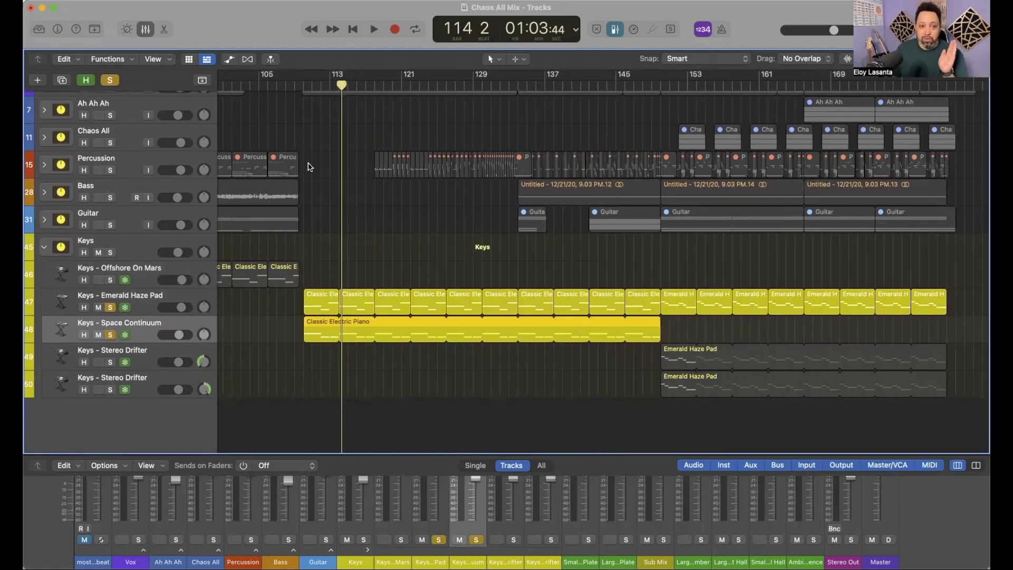
{"action": "scroll", "coordinate": [298, 209], "scroll_direction": "left", "scroll_amount": 4}
{"action": "scroll", "coordinate": [298, 210], "scroll_direction": "left", "scroll_amount": 8}
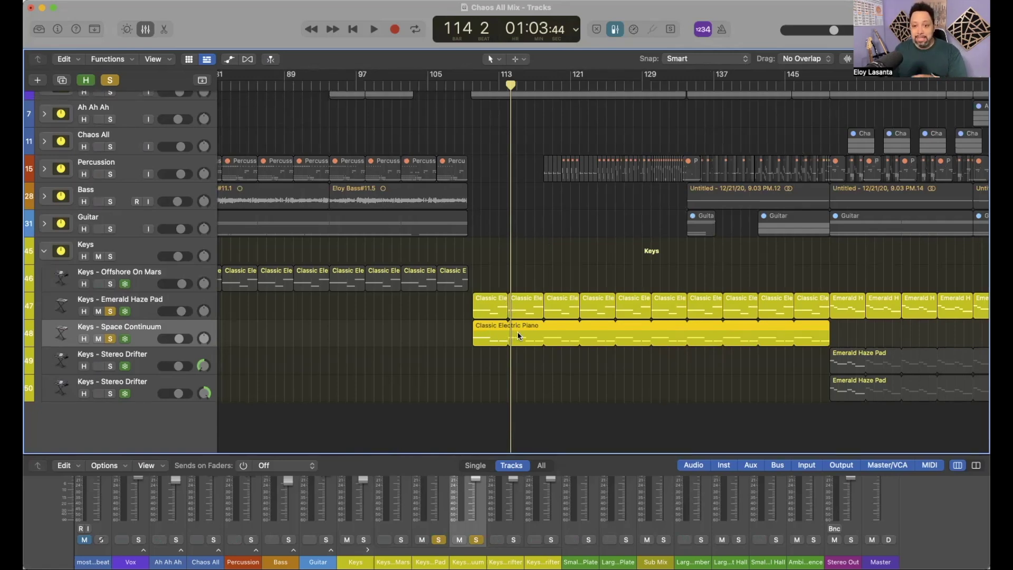
{"action": "scroll", "coordinate": [517, 332], "scroll_direction": "right", "scroll_amount": 5}
{"action": "scroll", "coordinate": [517, 334], "scroll_direction": "right", "scroll_amount": 1}
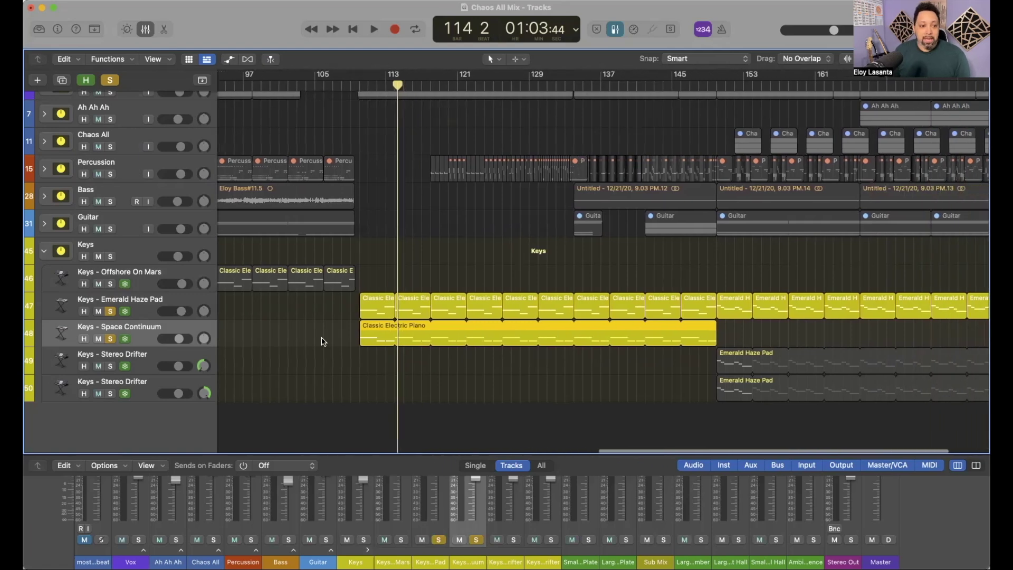
- Replace the Emerald Haze Pad and Space Continuum solos with both Keys - Stereo Drifter tracks, and play from bar 150 to about bar 157
{"action": "left_click", "coordinate": [110, 339]}
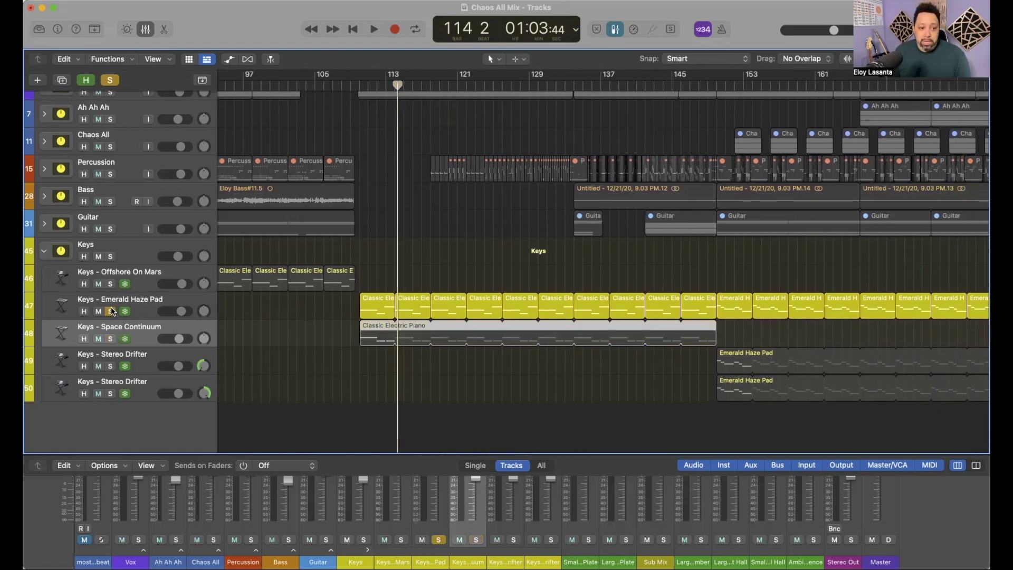
{"action": "scroll", "coordinate": [651, 361], "scroll_direction": "right", "scroll_amount": 4}
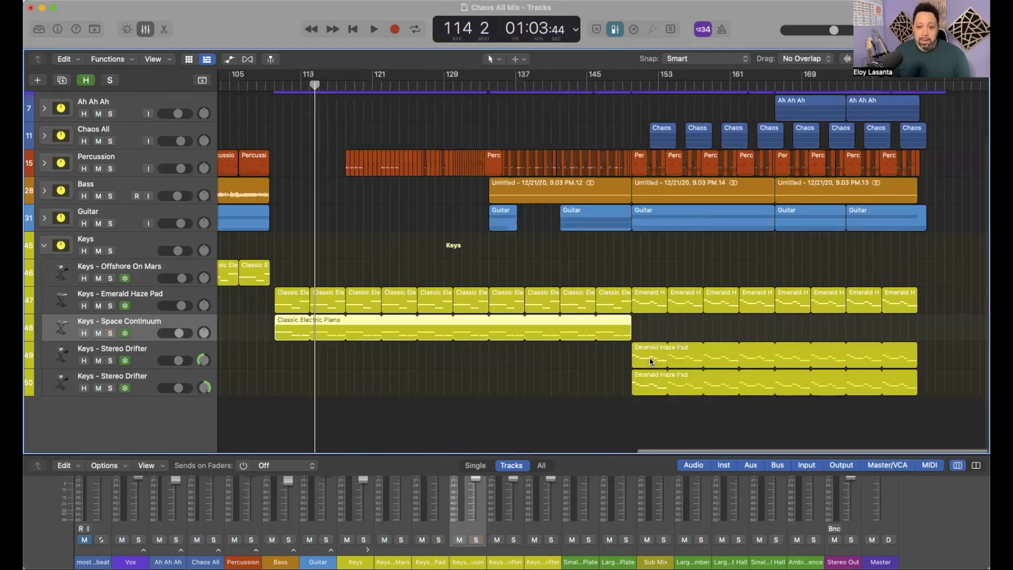
{"action": "left_click", "coordinate": [110, 362]}
{"action": "left_click", "coordinate": [110, 389]}
{"action": "left_click", "coordinate": [628, 86]}
{"action": "key", "text": "space"}
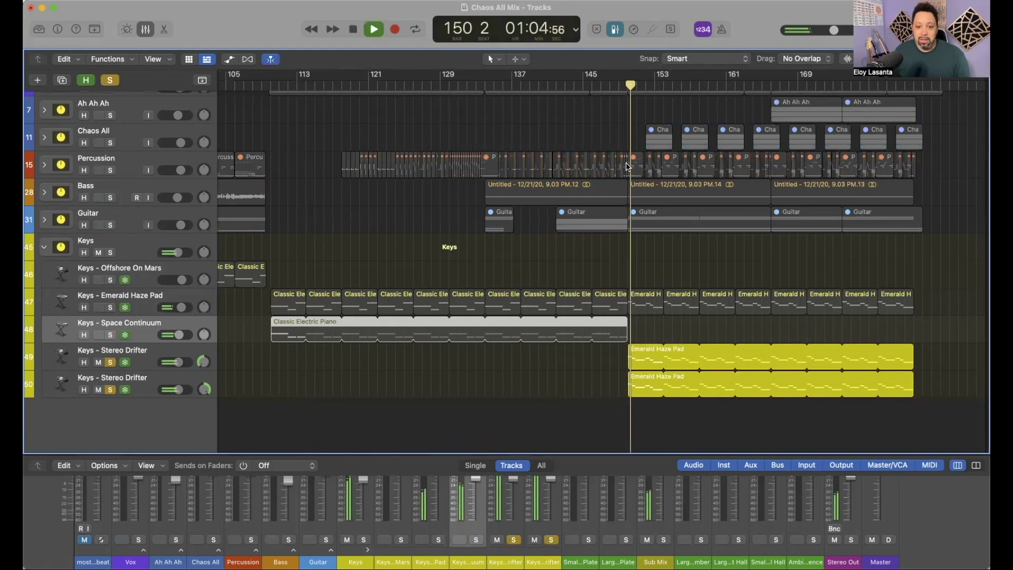
{"action": "scroll", "coordinate": [507, 487], "scroll_direction": "up", "scroll_amount": 3}
{"action": "scroll", "coordinate": [505, 487], "scroll_direction": "down", "scroll_amount": 5}
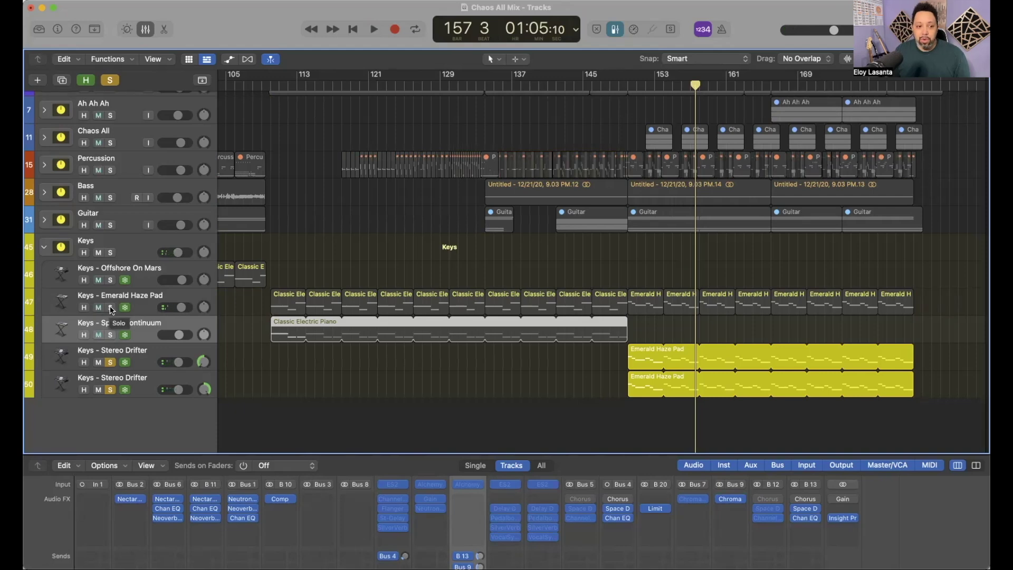
- Solo Keys - Emerald Haze Pad along with the two Stereo Drifter tracks and play on to about bar 159
{"action": "left_click", "coordinate": [110, 308]}
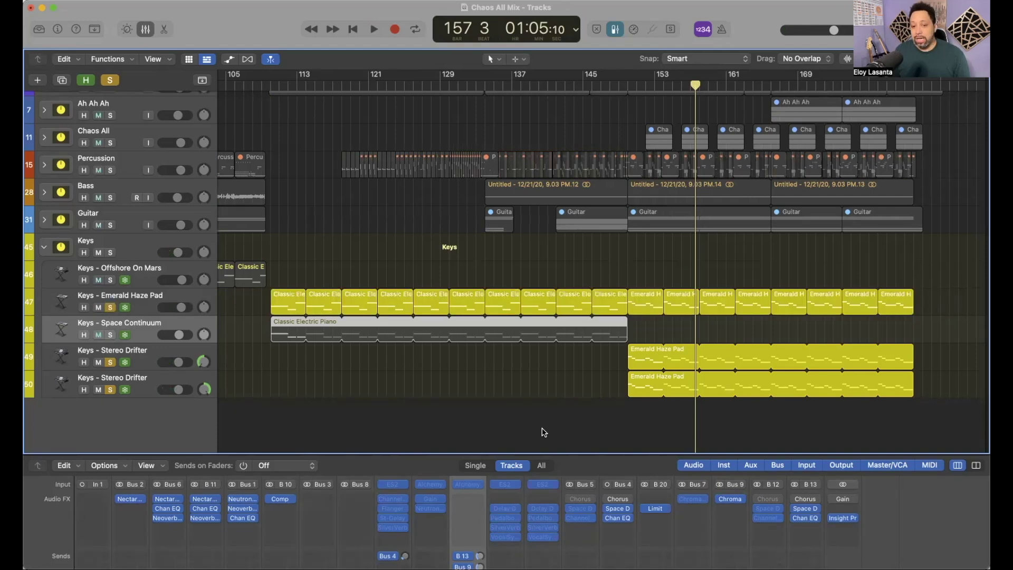
{"action": "key", "text": "space"}
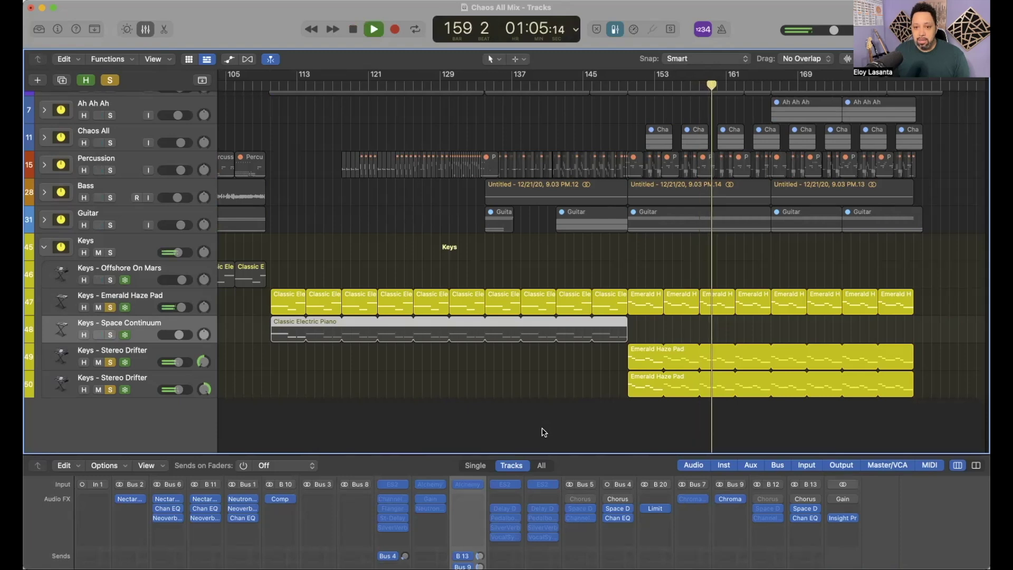
{"action": "key", "text": "space"}
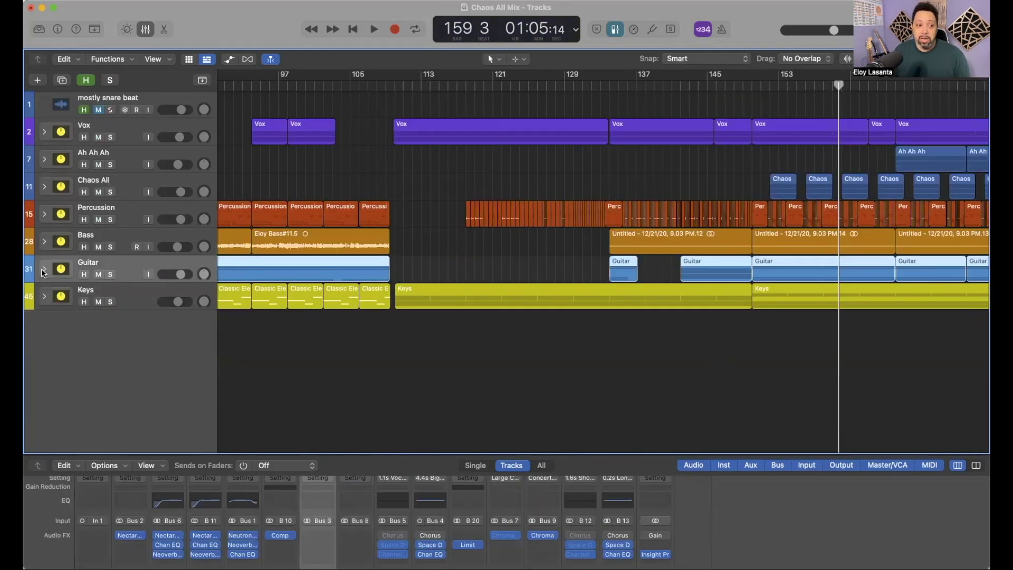
- Clear the solos, switch from the Keys stack to the Guitar stack, and expand it to look over its rhythm and lead tracks
{"action": "left_click", "coordinate": [44, 270]}
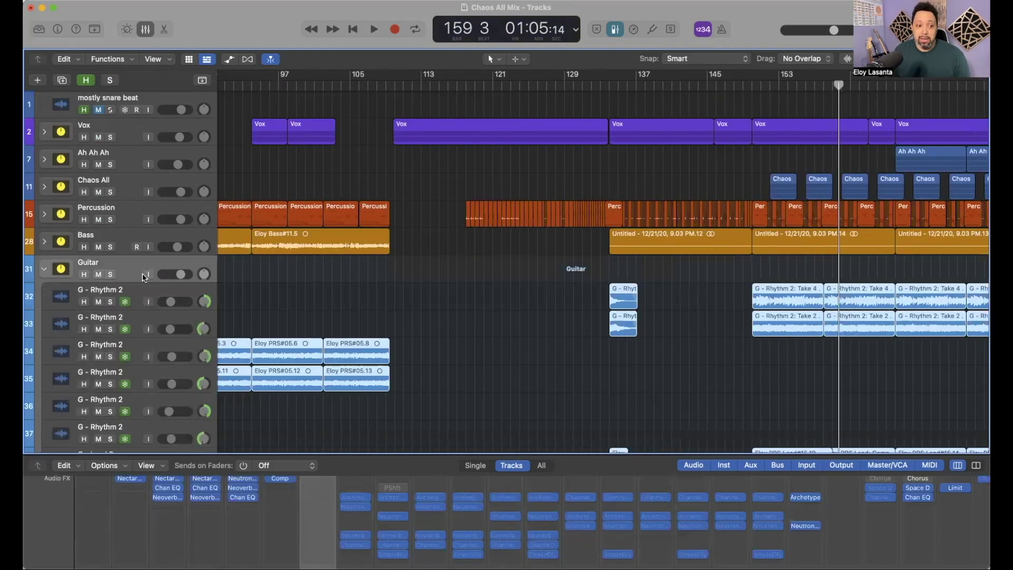
{"action": "scroll", "coordinate": [246, 278], "scroll_direction": "down", "scroll_amount": 5}
{"action": "scroll", "coordinate": [247, 278], "scroll_direction": "down", "scroll_amount": 3}
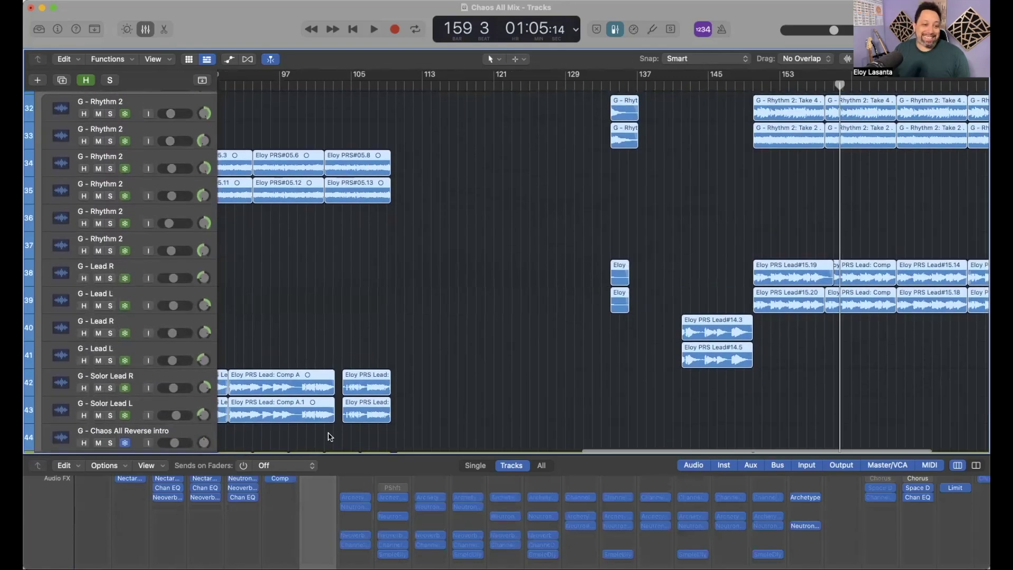
{"action": "scroll", "coordinate": [238, 298], "scroll_direction": "up", "scroll_amount": 2}
{"action": "scroll", "coordinate": [319, 525], "scroll_direction": "up", "scroll_amount": 3}
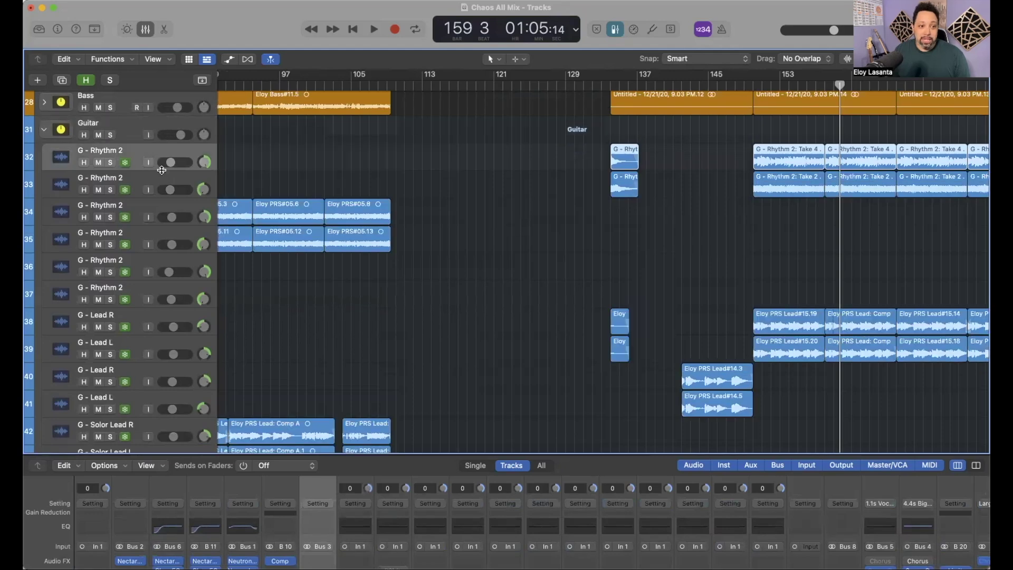
- Select the first G - Rhythm 2 track and examine the guitar regions back to the song's opening, down to G - Chaos All Reverse intro
{"action": "left_click", "coordinate": [165, 183]}
{"action": "scroll", "coordinate": [383, 203], "scroll_direction": "left", "scroll_amount": 10}
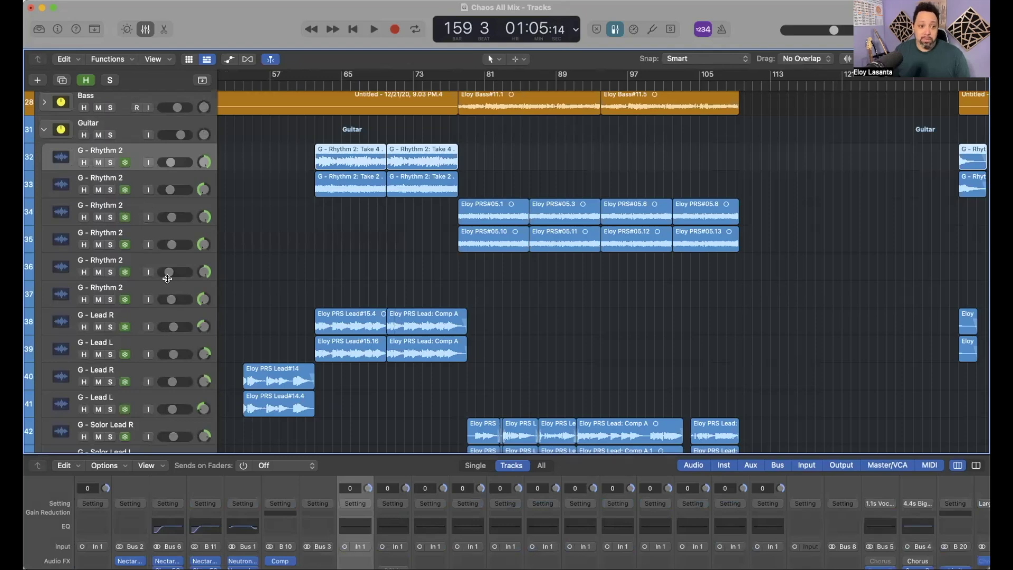
{"action": "scroll", "coordinate": [167, 278], "scroll_direction": "down", "scroll_amount": 5}
{"action": "scroll", "coordinate": [157, 199], "scroll_direction": "up", "scroll_amount": 1}
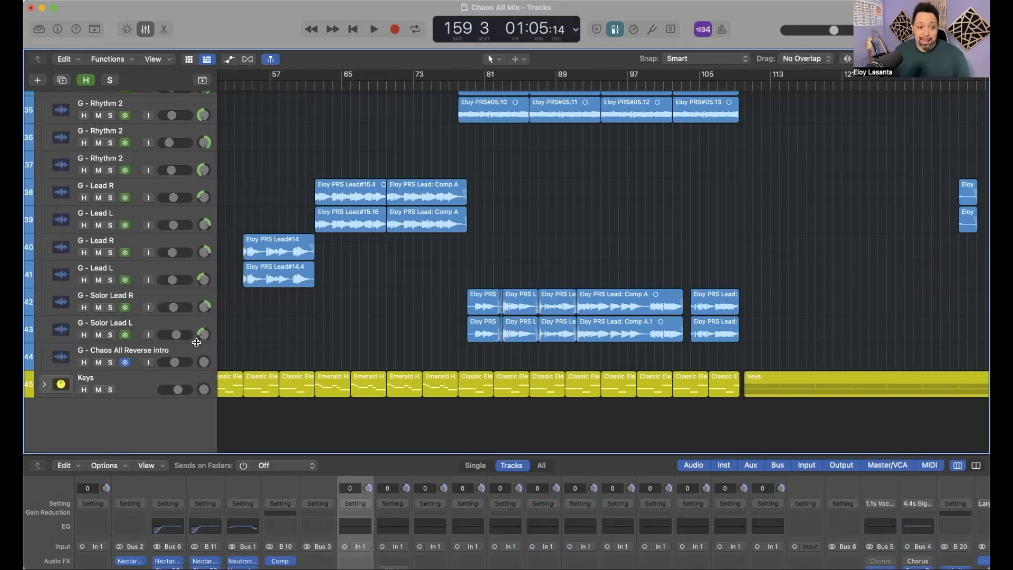
{"action": "scroll", "coordinate": [332, 346], "scroll_direction": "left", "scroll_amount": 15}
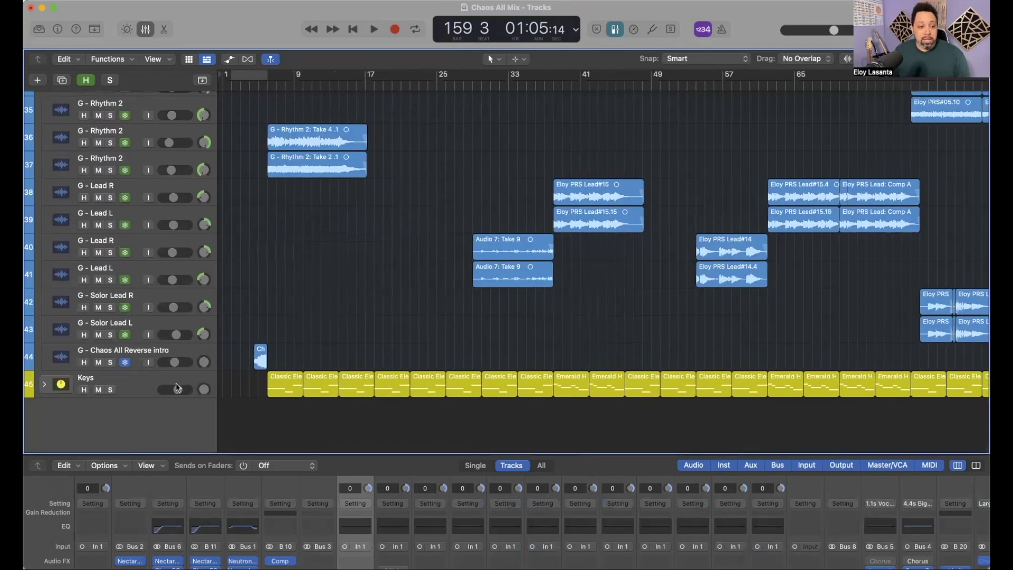
- Solo G - Chaos All Reverse intro and play it from bar 4 to about bar 6
{"action": "left_click", "coordinate": [167, 353]}
{"action": "key", "text": "s"}
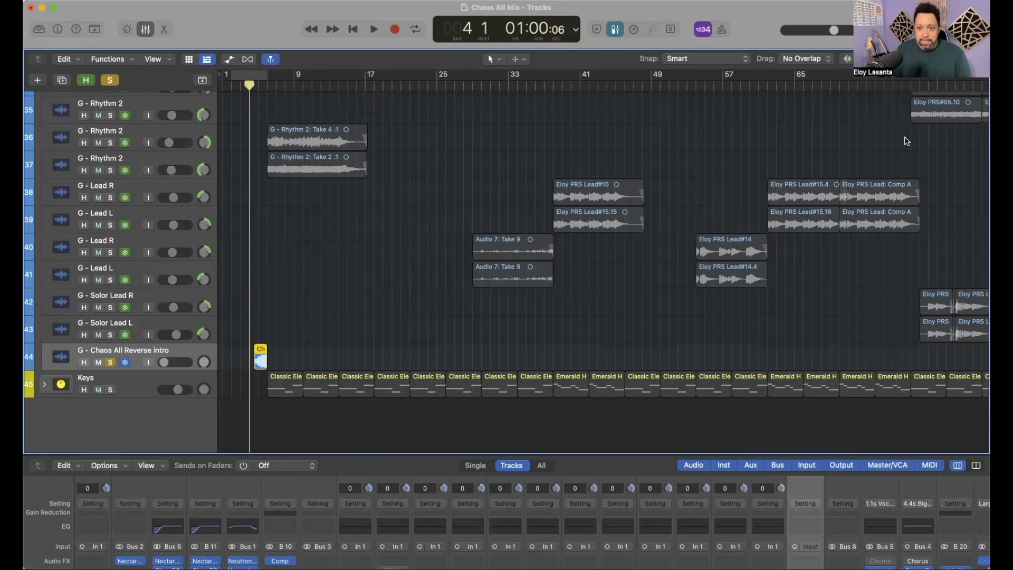
{"action": "key", "text": "space"}
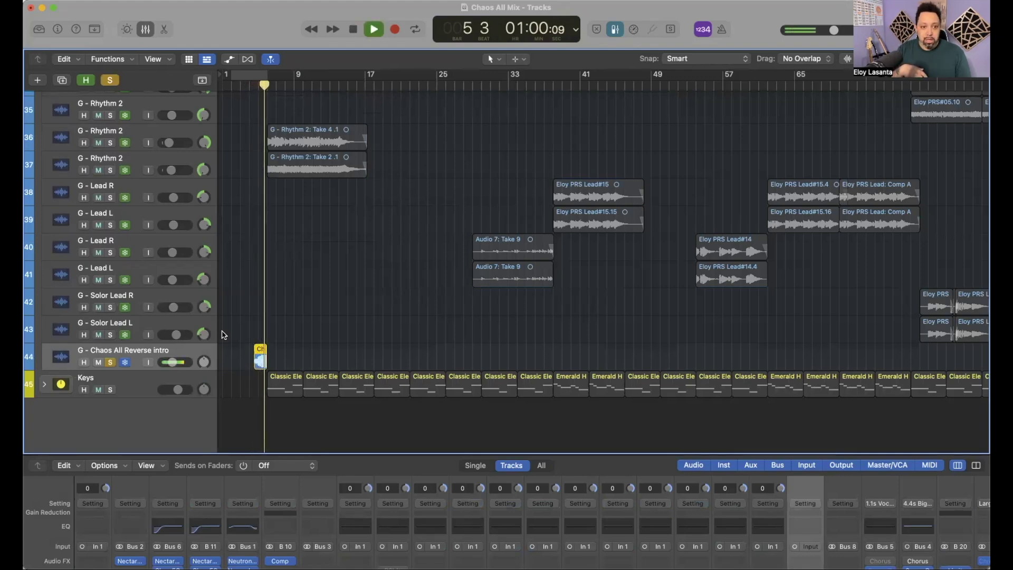
{"action": "key", "text": "space"}
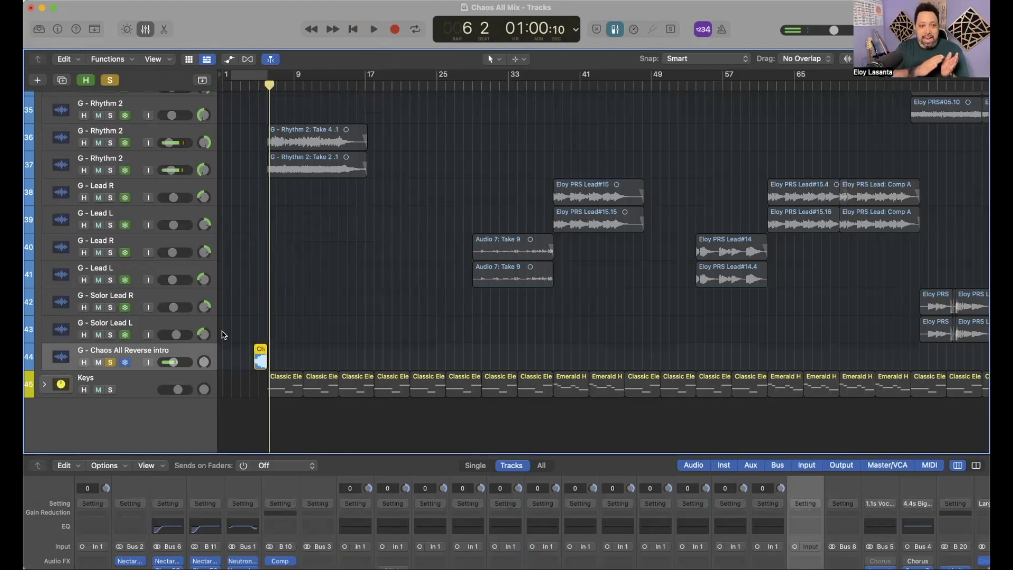
- Replace the reverse intro solo with the two G - Rhythm 2 tracks holding the opening Take 4 and Take 2 regions
{"action": "scroll", "coordinate": [335, 215], "scroll_direction": "up", "scroll_amount": 5}
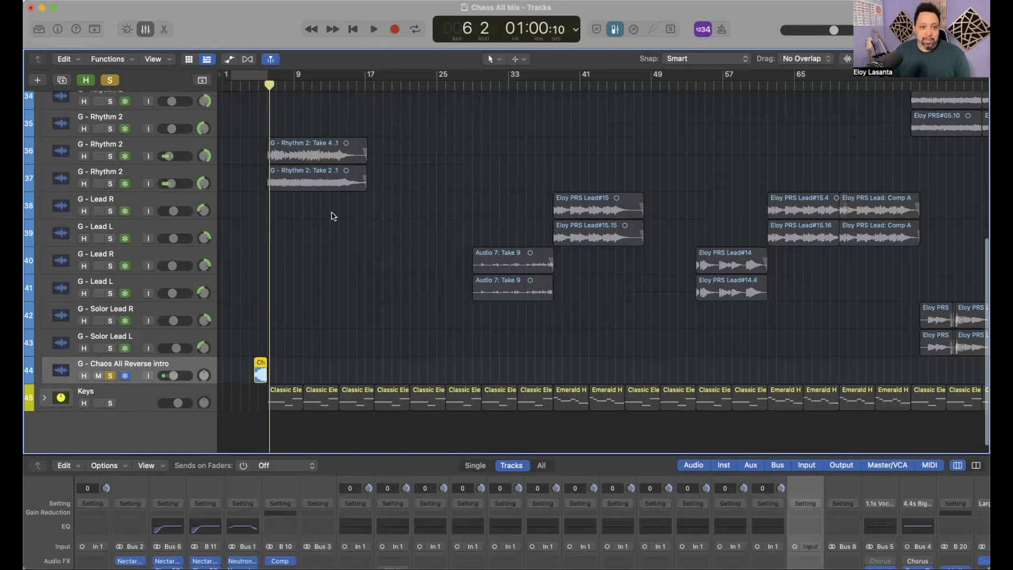
{"action": "left_click", "coordinate": [135, 237]}
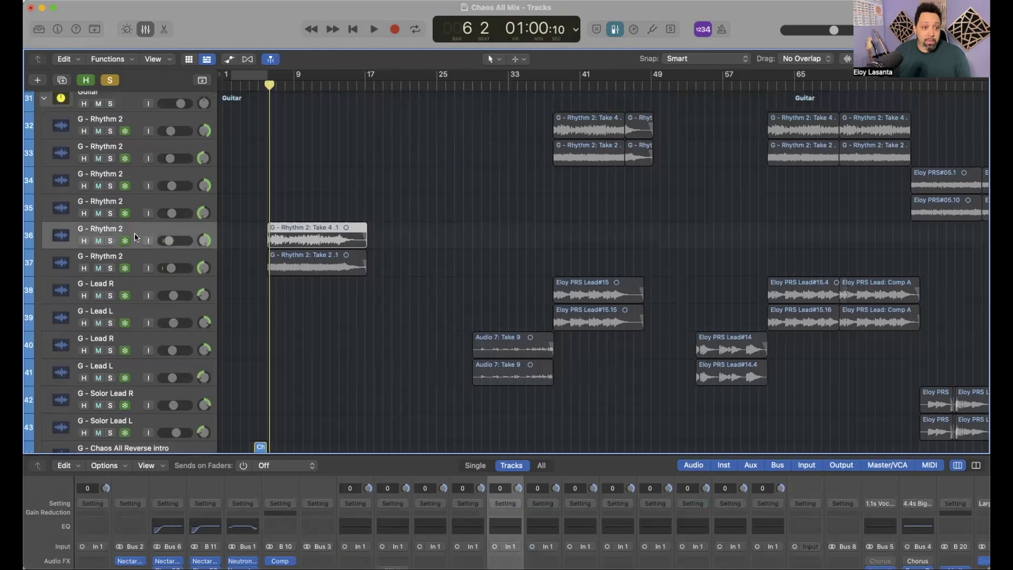
{"action": "left_click", "coordinate": [109, 240]}
{"action": "left_click", "coordinate": [111, 268]}
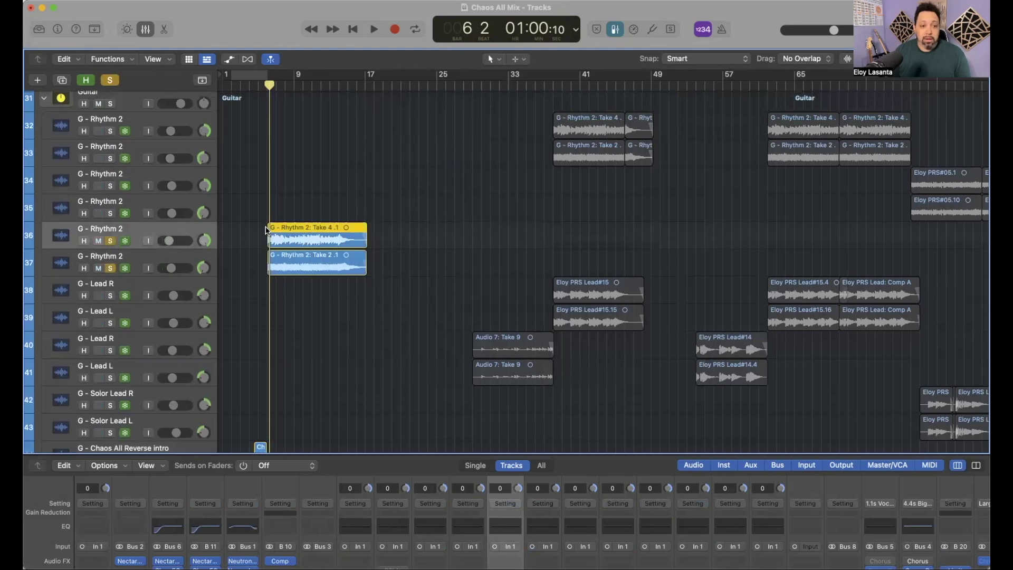
{"action": "scroll", "coordinate": [266, 231], "scroll_direction": "up", "scroll_amount": 3}
{"action": "left_click", "coordinate": [416, 265]}
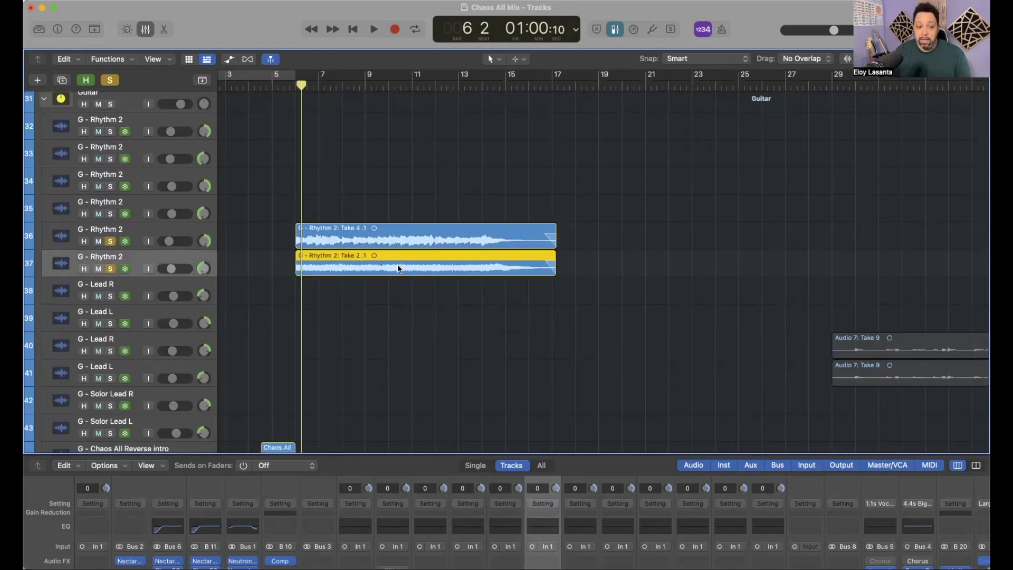
- Audition the opening Rhythm 2 Take 4 alone from bar 6, switching the solo to Take 2 during playback and stopping at about bar 14
{"action": "left_click", "coordinate": [111, 268]}
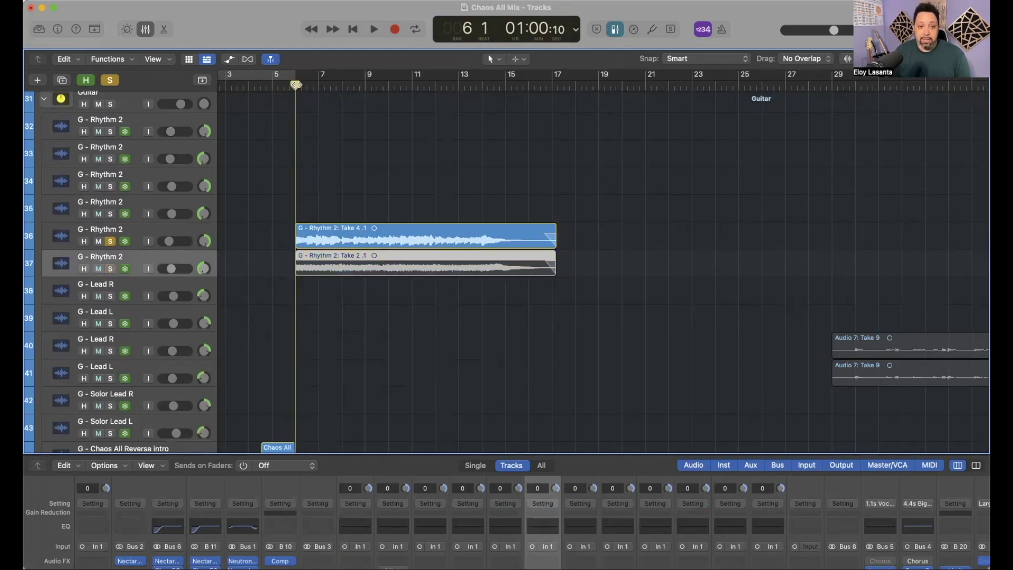
{"action": "key", "text": "space"}
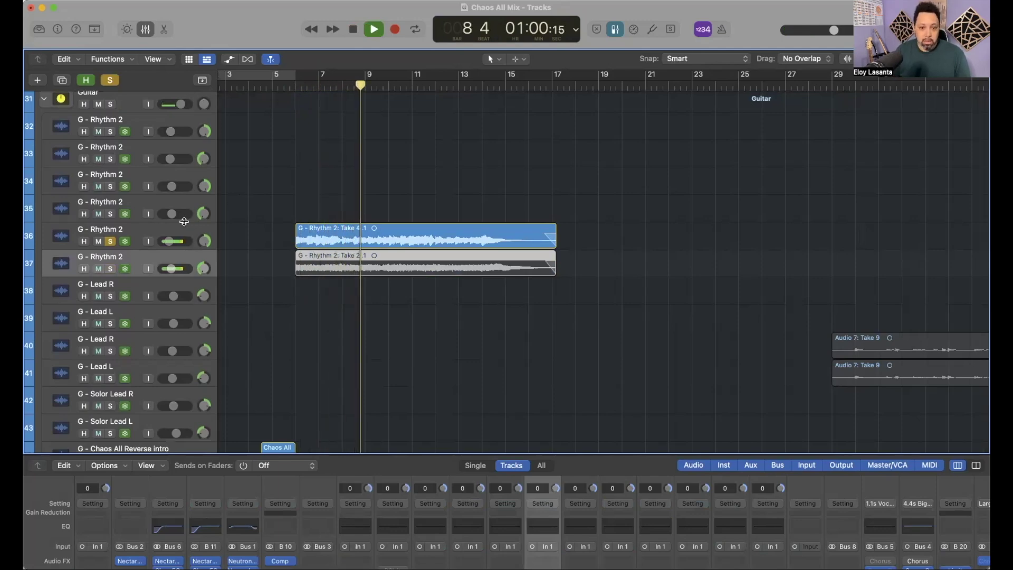
{"action": "left_click", "coordinate": [111, 241]}
{"action": "left_click", "coordinate": [111, 269]}
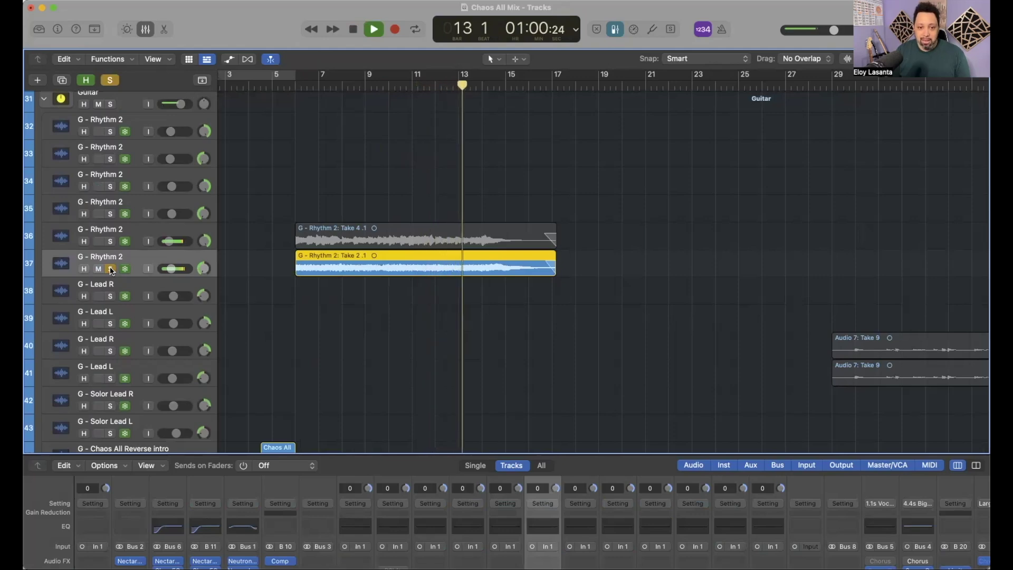
{"action": "key", "text": "space"}
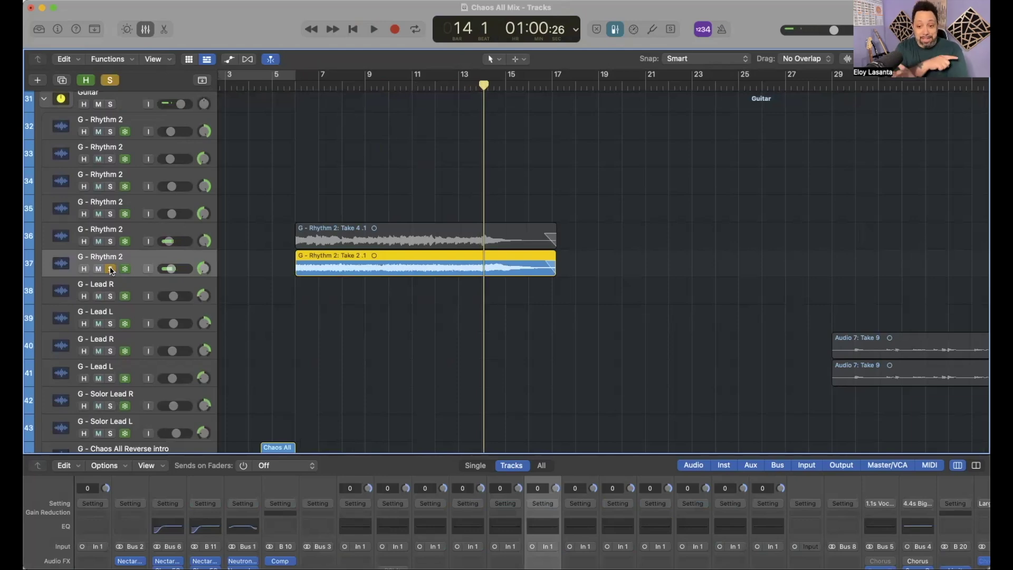
- Solo both opening G - Rhythm 2 tracks together and play them from bar 6 to about bar 10
{"action": "left_click", "coordinate": [110, 241]}
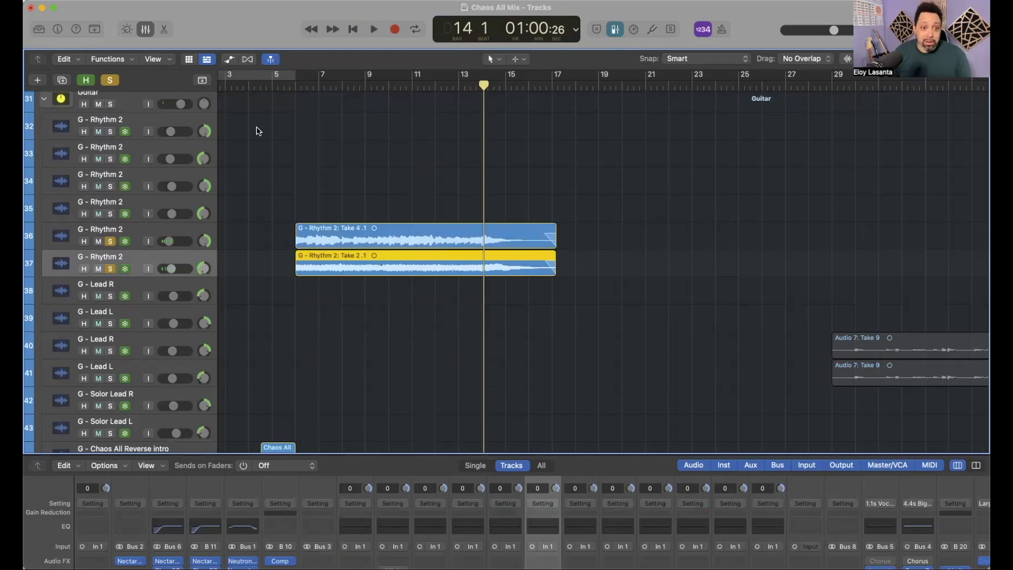
{"action": "left_click", "coordinate": [296, 85]}
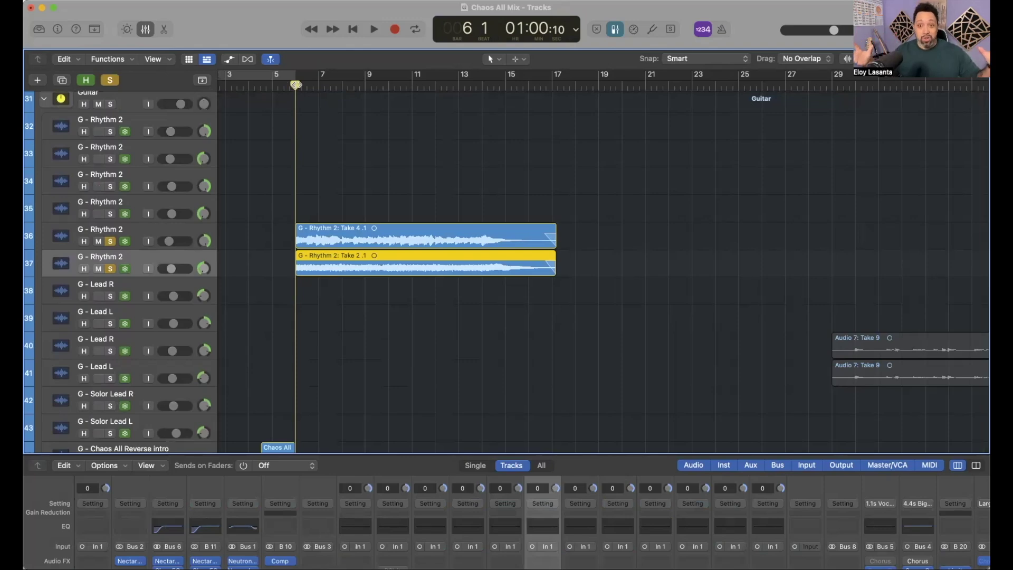
{"action": "key", "text": "space"}
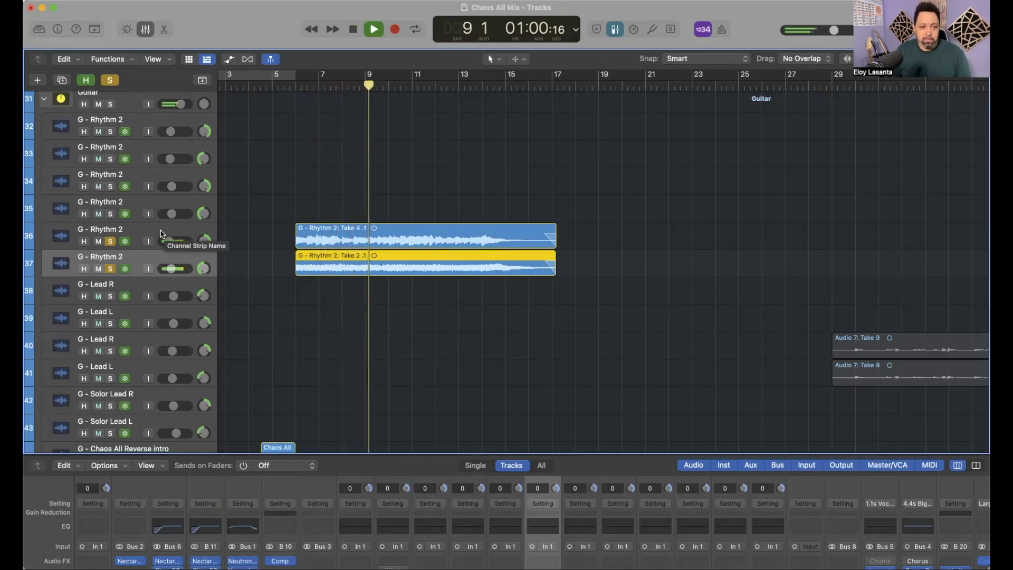
{"action": "key", "text": "space"}
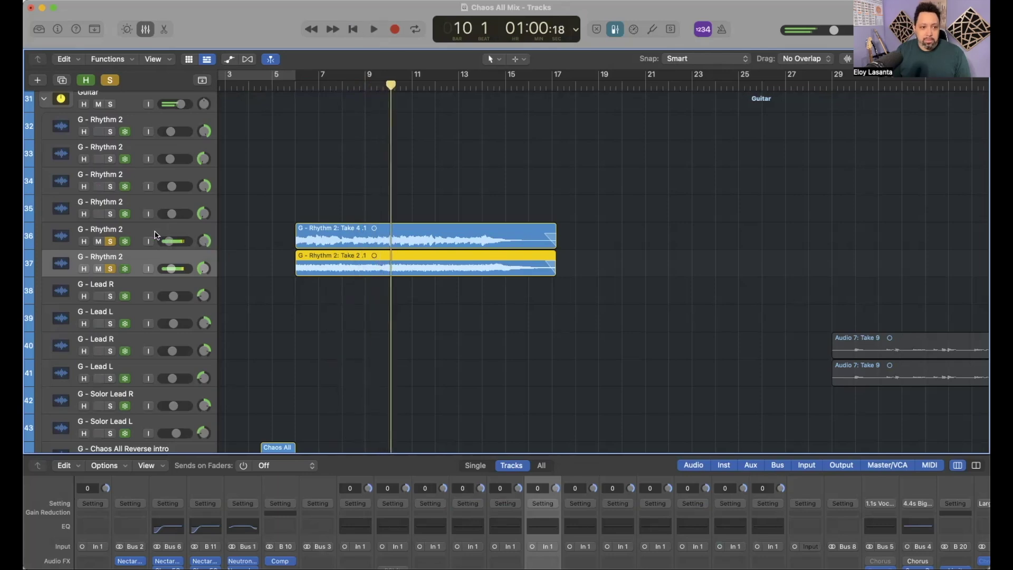
- Clear the Rhythm 2 solos and solo the G - Lead R and G - Lead L tracks that hold the Audio 7: Take 9 regions
{"action": "scroll", "coordinate": [450, 296], "scroll_direction": "right", "scroll_amount": 6}
{"action": "scroll", "coordinate": [450, 296], "scroll_direction": "down", "scroll_amount": 4}
{"action": "key", "text": "super+Left"}
{"action": "key", "text": "super+Left"}
{"action": "key", "text": "super+Left"}
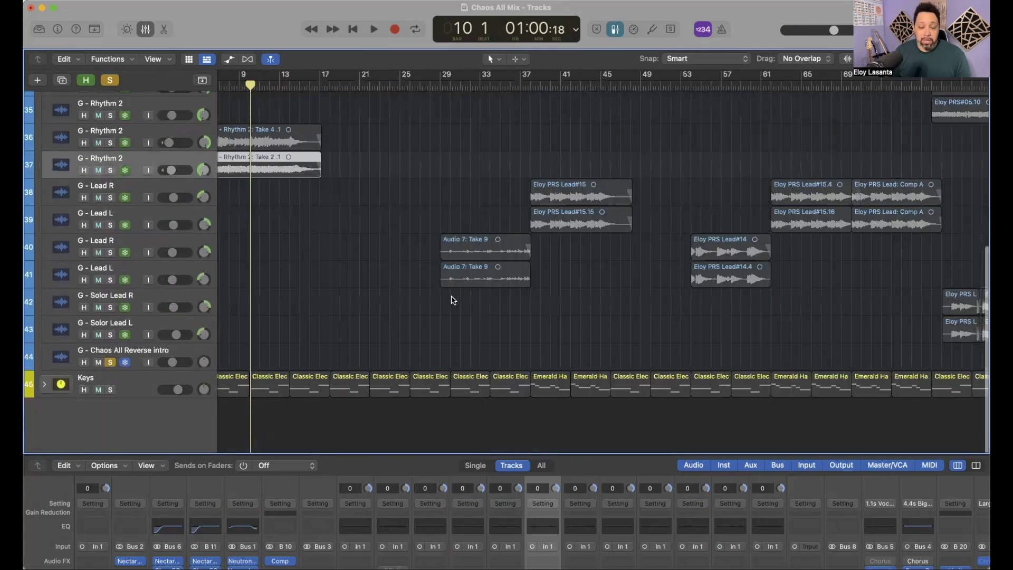
{"action": "key", "text": "super+Right"}
{"action": "key", "text": "super+Right"}
{"action": "scroll", "coordinate": [452, 299], "scroll_direction": "up", "scroll_amount": 4}
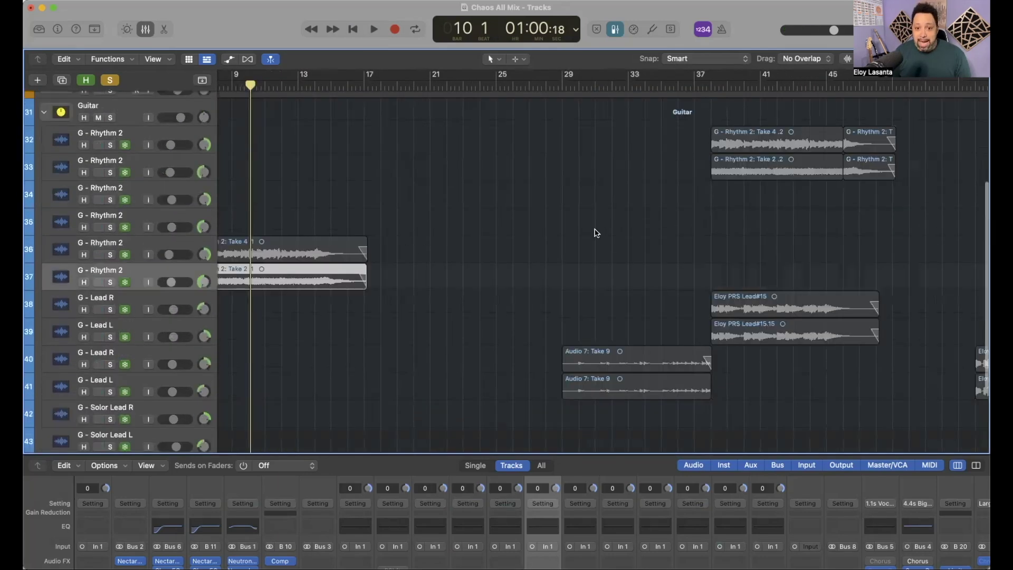
{"action": "scroll", "coordinate": [573, 280], "scroll_direction": "down", "scroll_amount": 3}
{"action": "scroll", "coordinate": [562, 280], "scroll_direction": "right", "scroll_amount": 5}
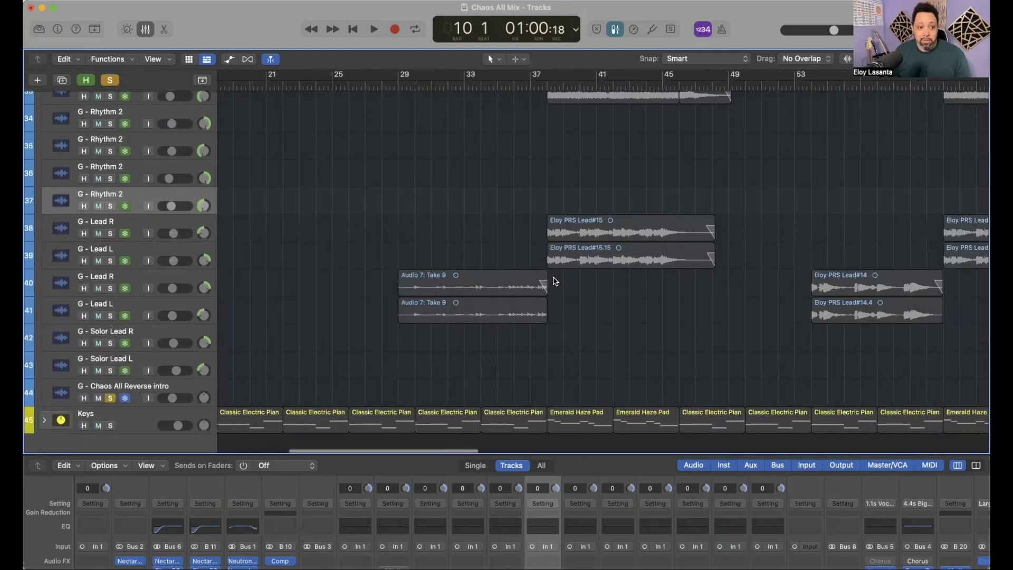
{"action": "left_click", "coordinate": [110, 287]}
{"action": "left_click", "coordinate": [110, 317]}
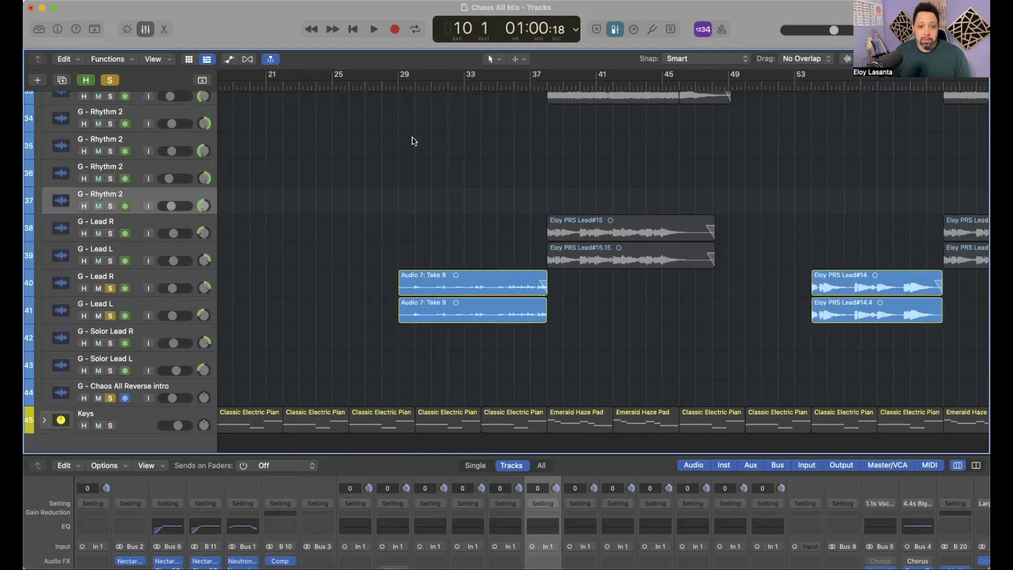
- Play the soloed Audio 7: Take 9 lead regions from about bar 29 to bar 31
{"action": "left_click", "coordinate": [410, 86]}
{"action": "key", "text": "space"}
{"action": "scroll", "coordinate": [500, 300], "scroll_direction": "right", "scroll_amount": 2}
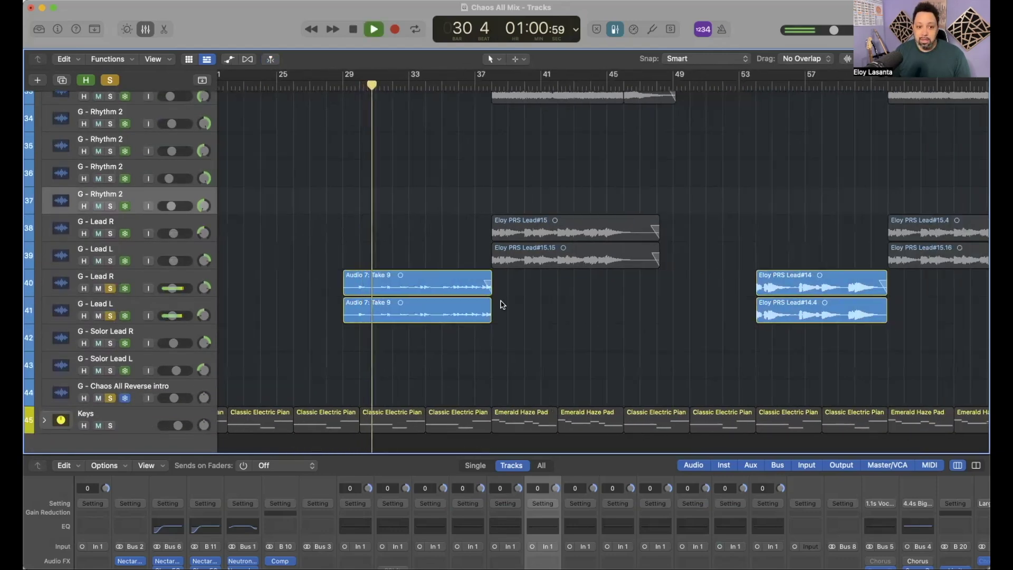
{"action": "key", "text": "space"}
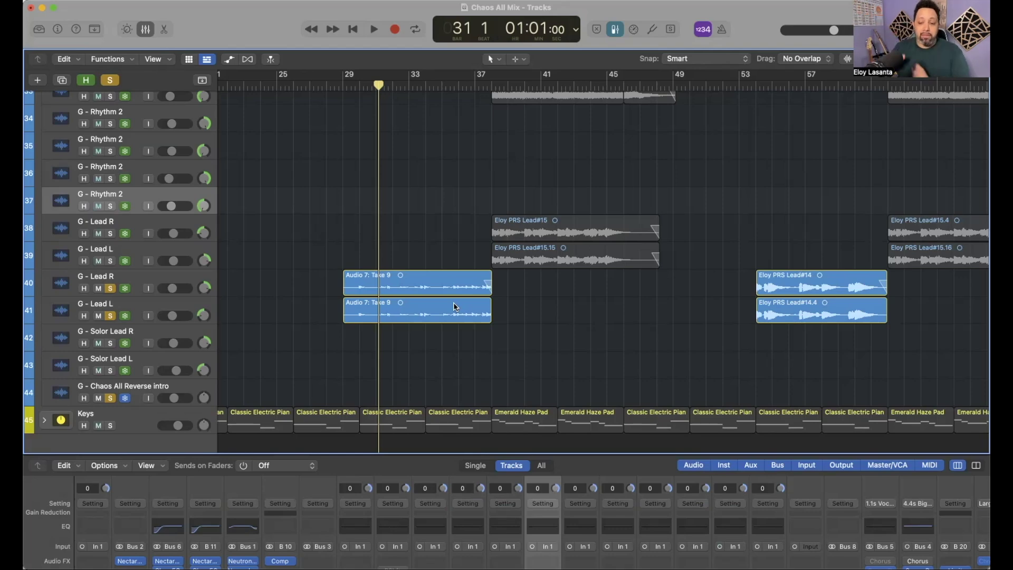
- Resume playback of the soloed lead pair from bar 31 through the end of its regions at about bar 37
{"action": "scroll", "coordinate": [375, 264], "scroll_direction": "down", "scroll_amount": 2}
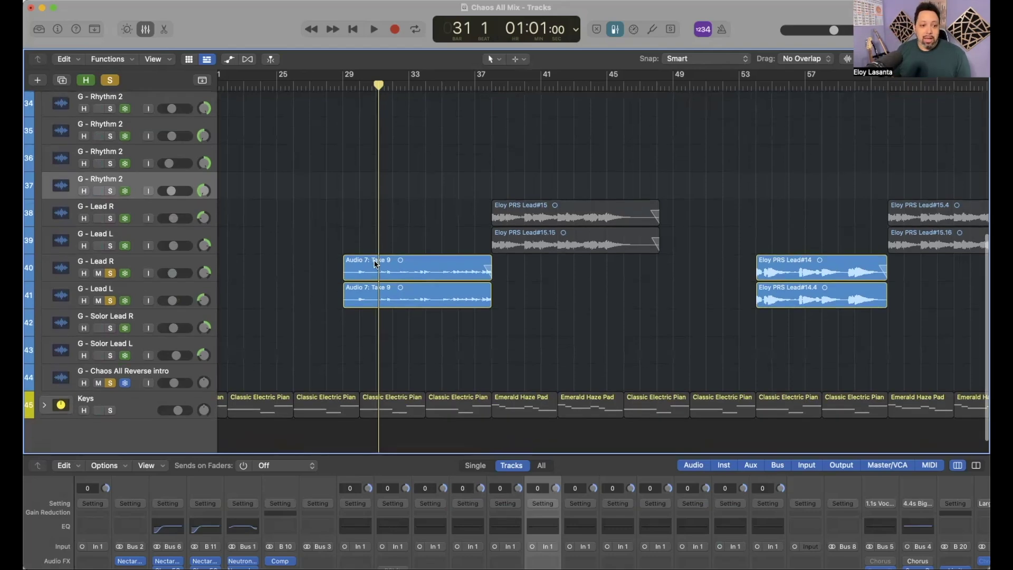
{"action": "key", "text": "space"}
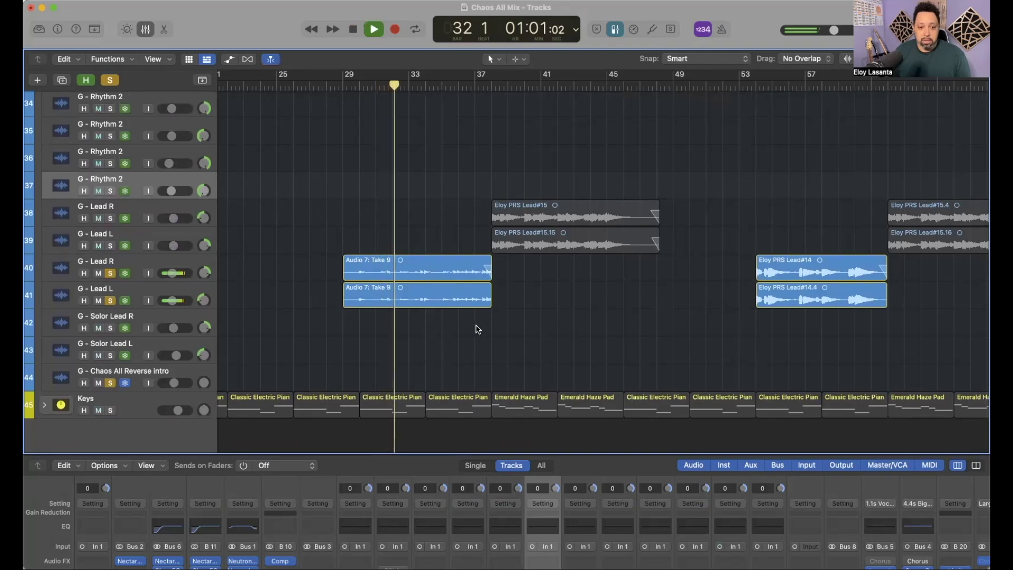
{"action": "scroll", "coordinate": [478, 329], "scroll_direction": "right", "scroll_amount": 1}
{"action": "scroll", "coordinate": [477, 330], "scroll_direction": "right", "scroll_amount": 3}
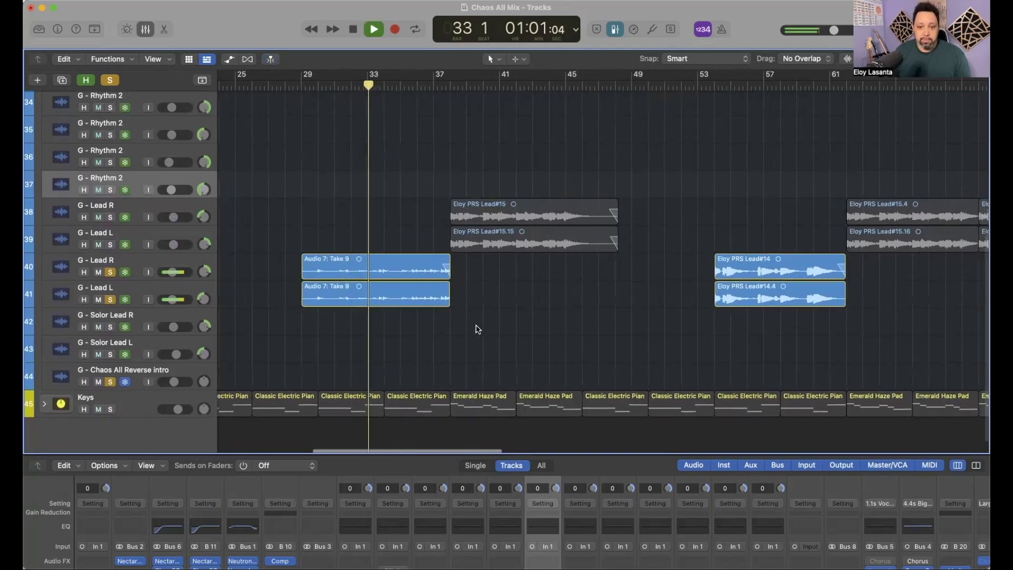
{"action": "scroll", "coordinate": [477, 330], "scroll_direction": "down", "scroll_amount": 1}
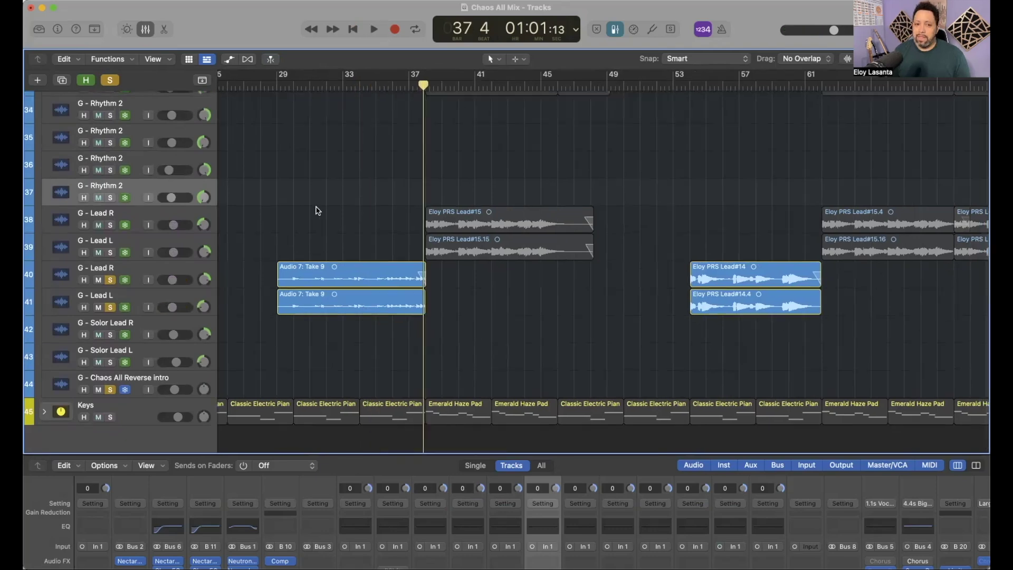
- Compare the opening Rhythm 2 regions with the rhythm and lead guitar regions that start at bar 38
{"action": "scroll", "coordinate": [315, 210], "scroll_direction": "up", "scroll_amount": 4}
{"action": "scroll", "coordinate": [318, 210], "scroll_direction": "left", "scroll_amount": 10}
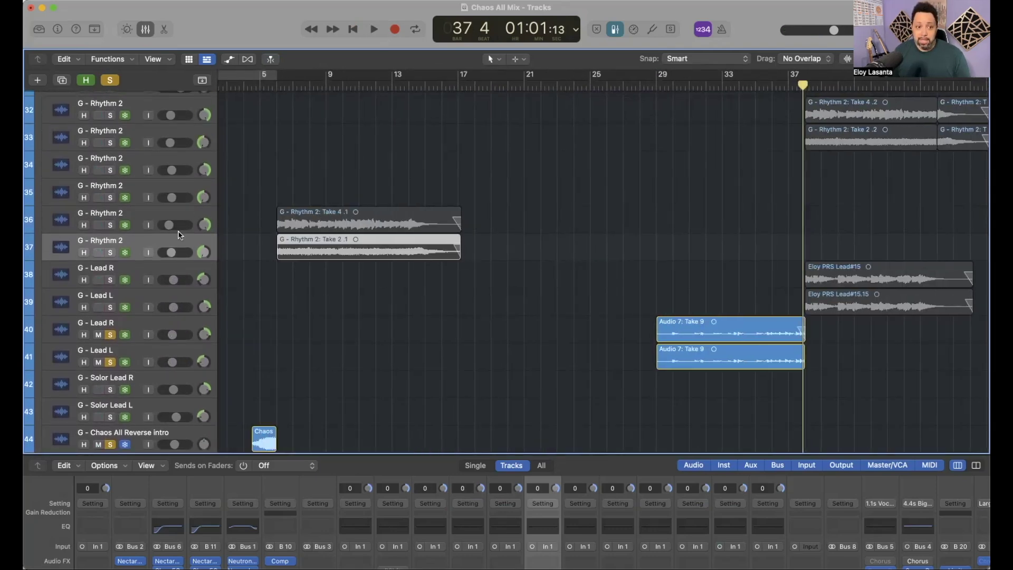
{"action": "scroll", "coordinate": [515, 218], "scroll_direction": "right", "scroll_amount": 3}
{"action": "scroll", "coordinate": [516, 217], "scroll_direction": "up", "scroll_amount": 1}
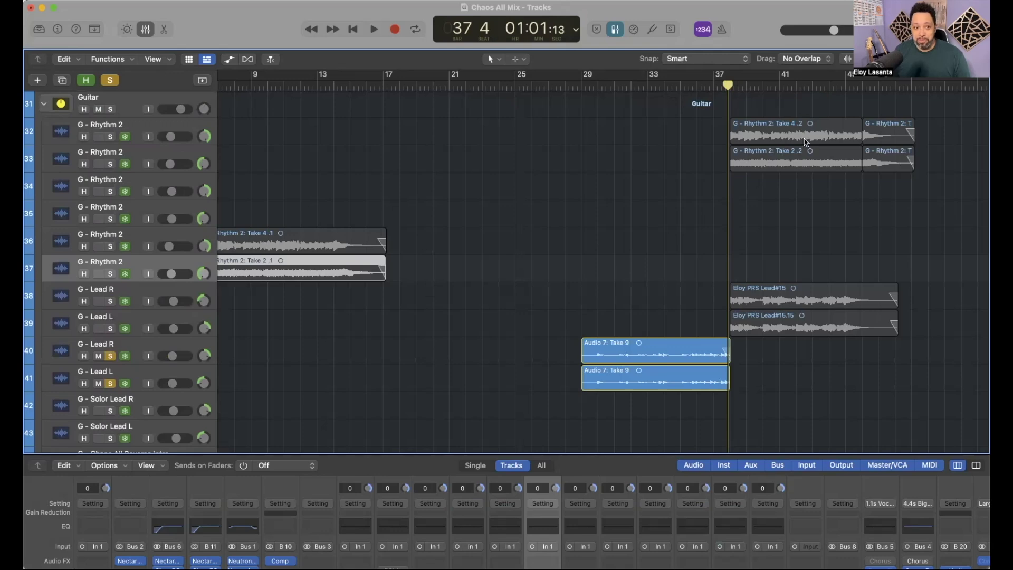
{"action": "scroll", "coordinate": [834, 159], "scroll_direction": "right", "scroll_amount": 1}
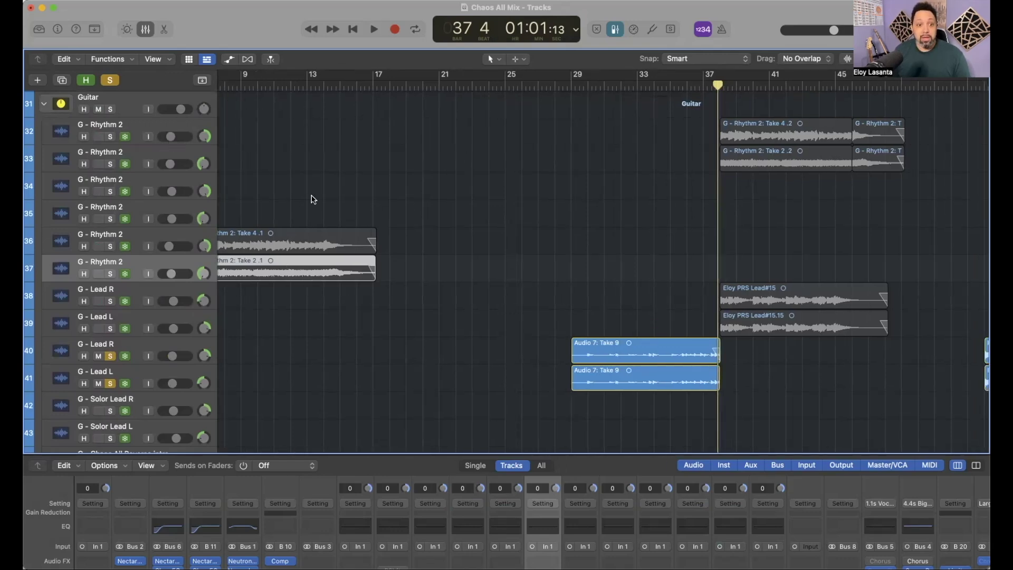
{"action": "scroll", "coordinate": [525, 210], "scroll_direction": "down", "scroll_amount": 1}
{"action": "scroll", "coordinate": [525, 210], "scroll_direction": "right", "scroll_amount": 2}
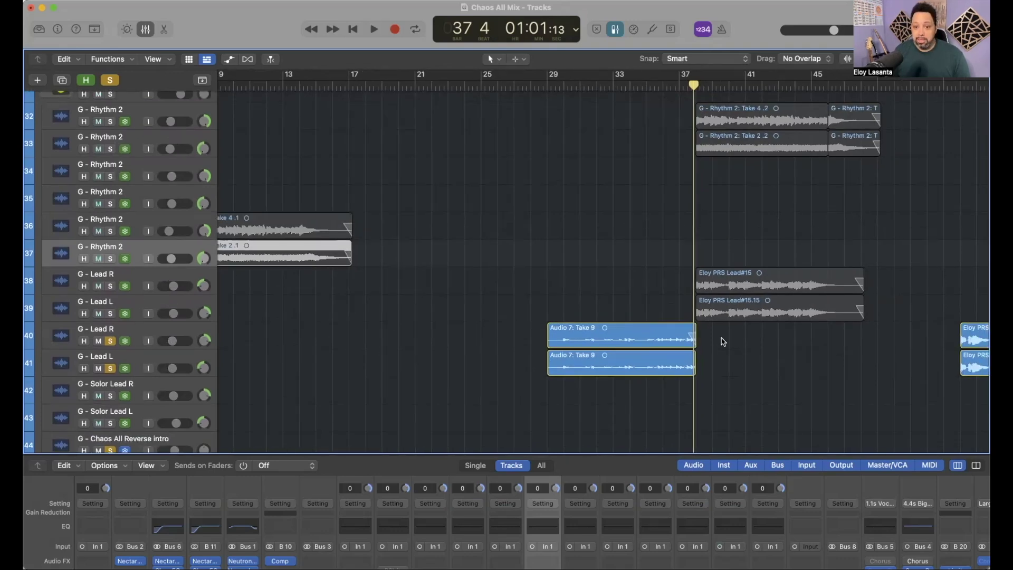
{"action": "scroll", "coordinate": [746, 287], "scroll_direction": "down", "scroll_amount": 1}
{"action": "scroll", "coordinate": [741, 293], "scroll_direction": "right", "scroll_amount": 3}
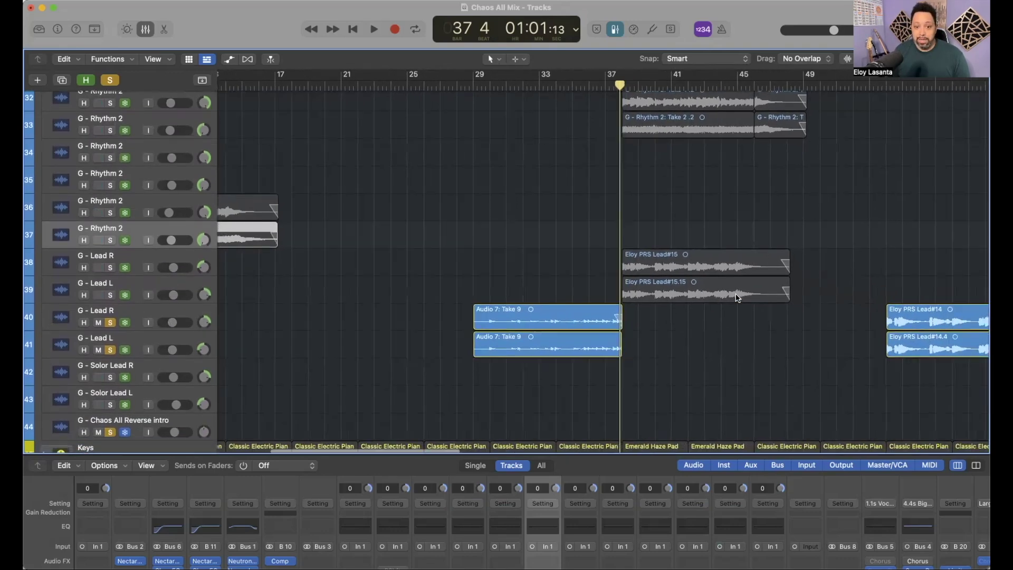
- Switch the solos to the first G - Lead R and L pair plus the first two G - Rhythm 2 tracks, and play from bar 38
{"action": "left_click", "coordinate": [146, 262]}
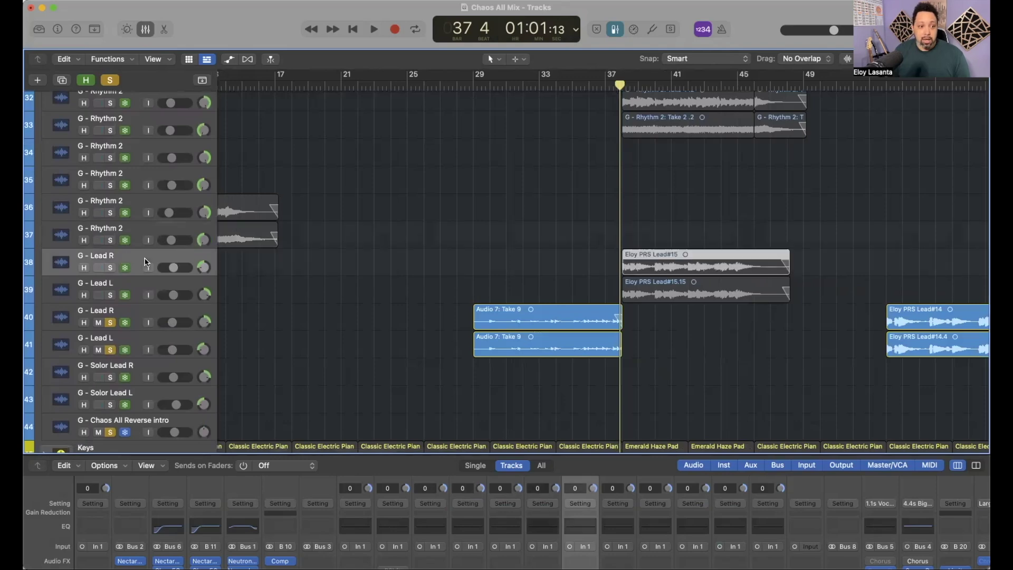
{"action": "left_click", "coordinate": [109, 322]}
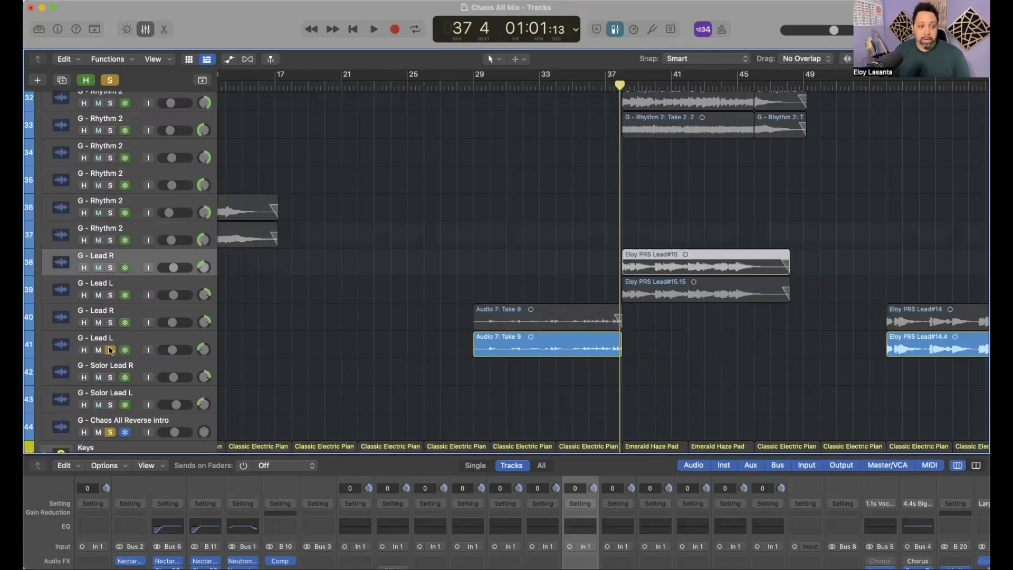
{"action": "left_click", "coordinate": [110, 269]}
{"action": "left_click", "coordinate": [110, 164]}
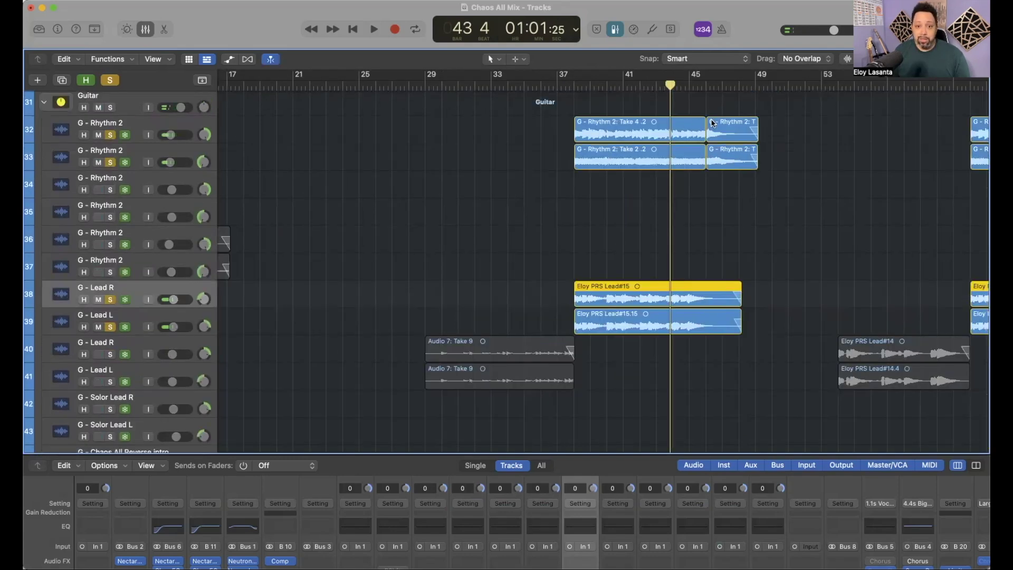
{"action": "left_click", "coordinate": [577, 87]}
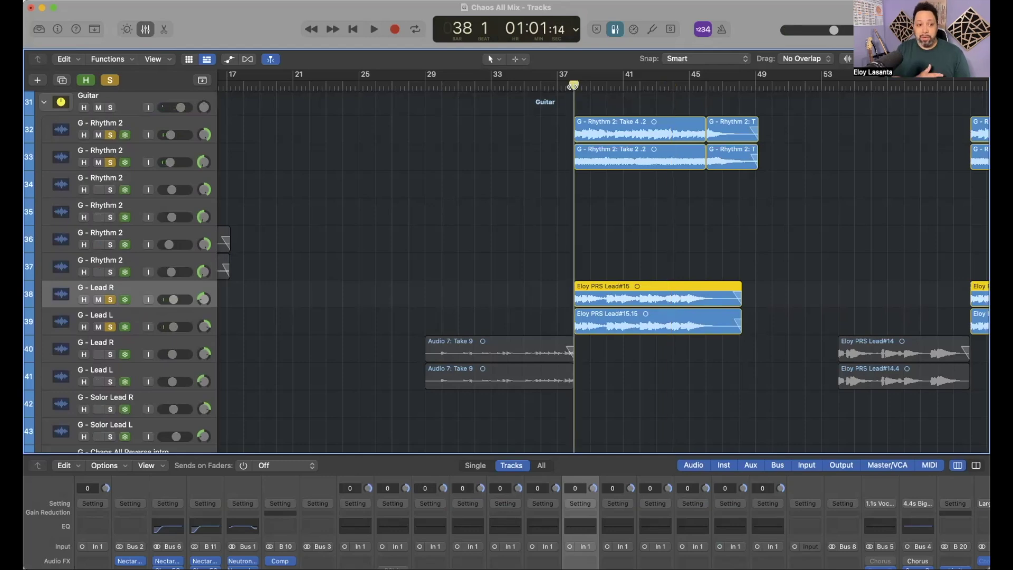
{"action": "key", "text": "space"}
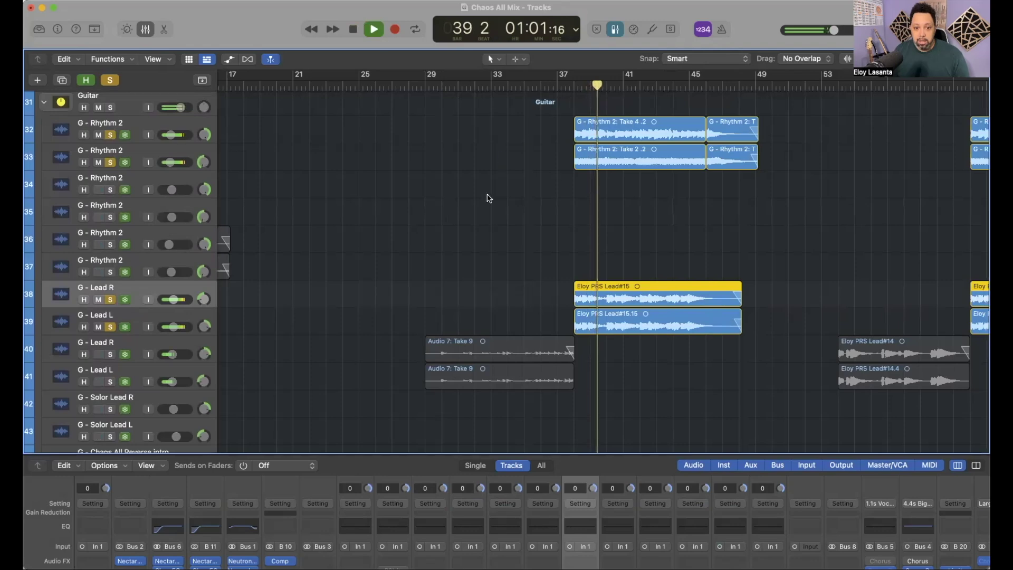
- Follow the guitar playback to about bar 41, stop, and clear the solos on the first lead pair and first two G - Rhythm 2 tracks
{"action": "scroll", "coordinate": [492, 222], "scroll_direction": "right", "scroll_amount": 2}
{"action": "scroll", "coordinate": [494, 222], "scroll_direction": "right", "scroll_amount": 2}
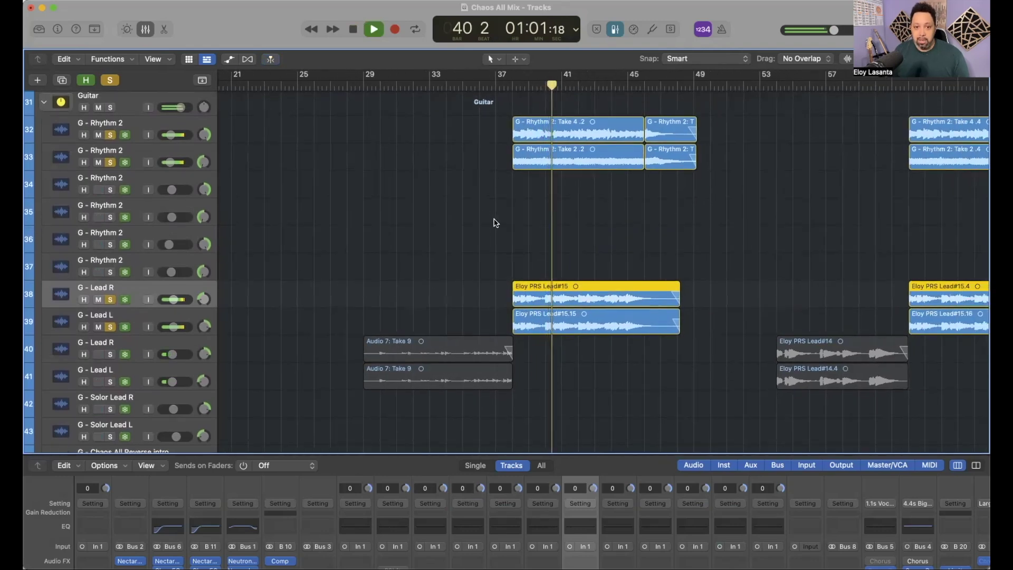
{"action": "scroll", "coordinate": [493, 222], "scroll_direction": "down", "scroll_amount": 1}
{"action": "scroll", "coordinate": [493, 221], "scroll_direction": "right", "scroll_amount": 1}
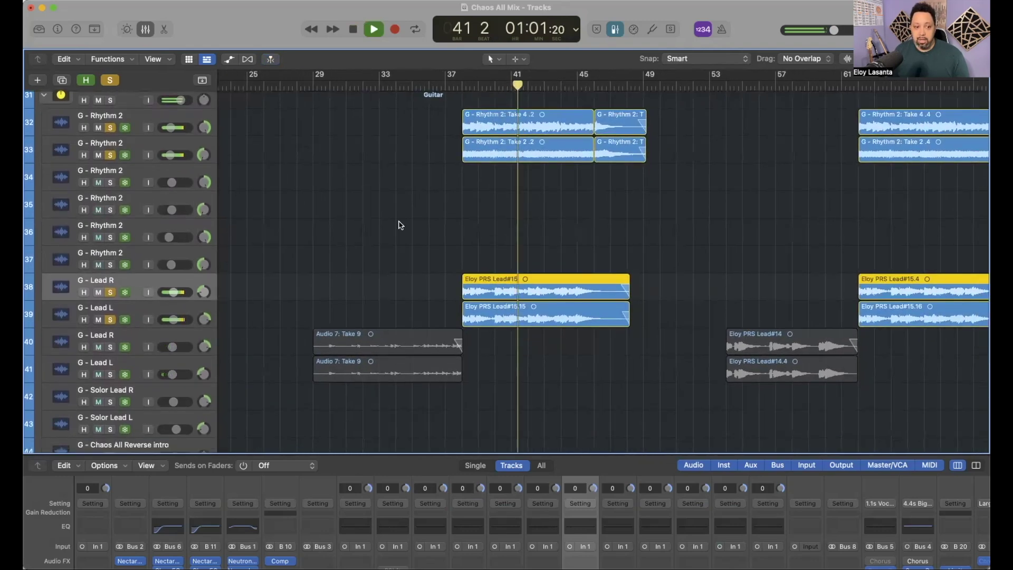
{"action": "key", "text": "space"}
{"action": "left_click", "coordinate": [111, 292]}
{"action": "left_click", "coordinate": [110, 319]}
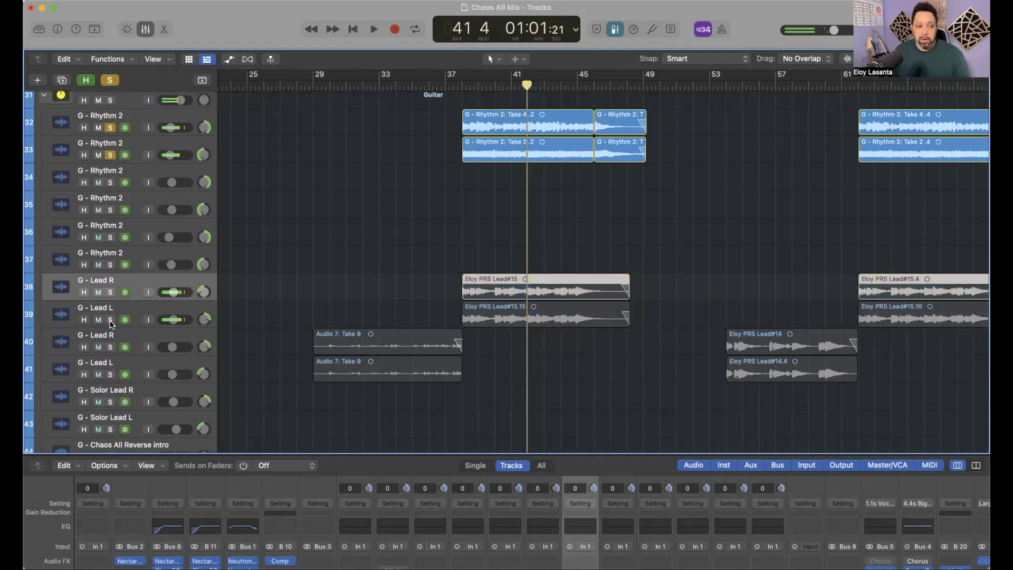
{"action": "left_click", "coordinate": [110, 154]}
{"action": "left_click", "coordinate": [110, 128]}
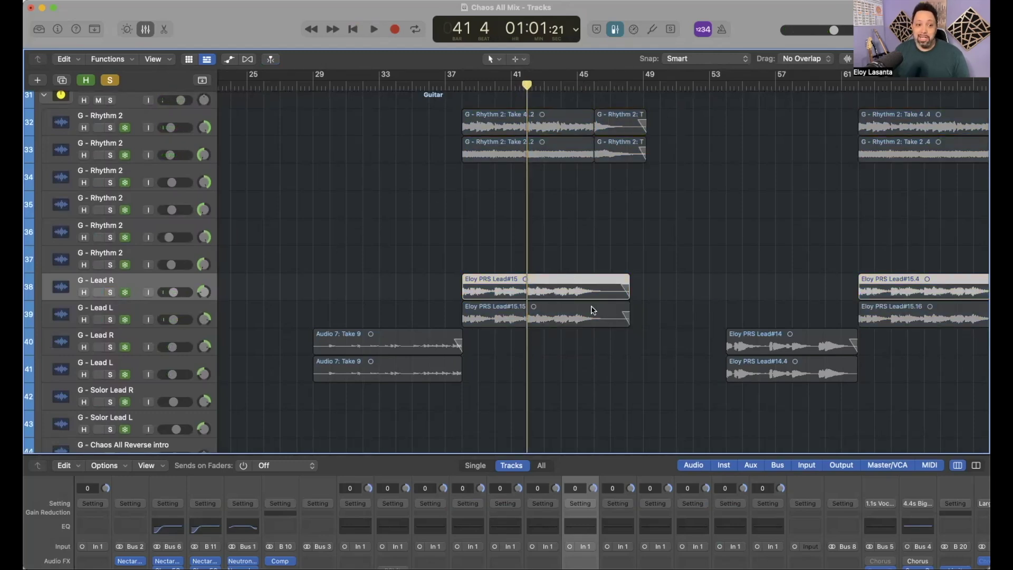
- Solo the third and fourth G - Rhythm 2 tracks and play them from bar 78 to about bar 82
{"action": "scroll", "coordinate": [594, 312], "scroll_direction": "right", "scroll_amount": 4}
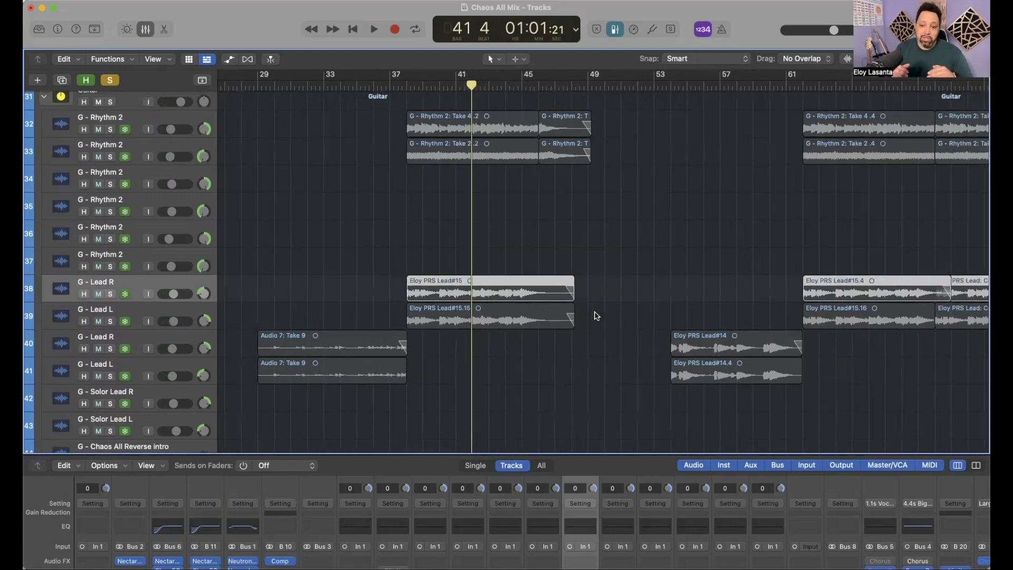
{"action": "scroll", "coordinate": [595, 316], "scroll_direction": "right", "scroll_amount": 6}
{"action": "scroll", "coordinate": [595, 316], "scroll_direction": "right", "scroll_amount": 3}
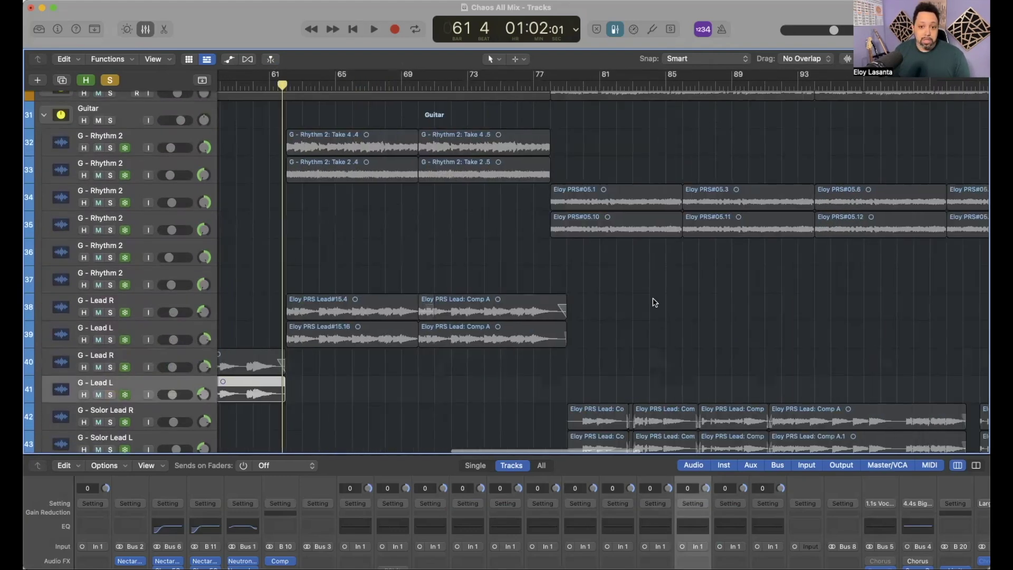
{"action": "scroll", "coordinate": [651, 300], "scroll_direction": "right", "scroll_amount": 4}
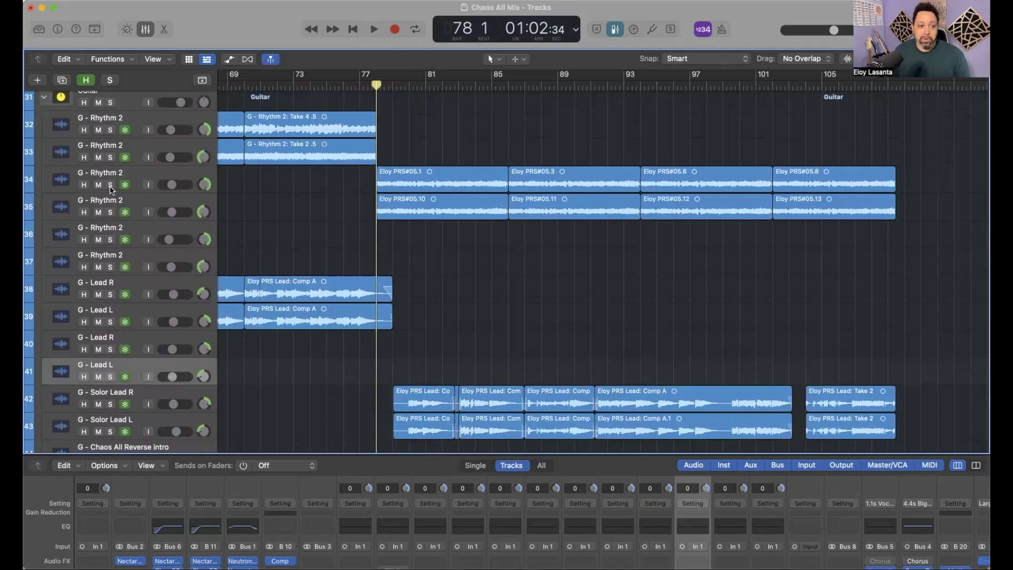
{"action": "left_click", "coordinate": [111, 185]}
{"action": "left_click", "coordinate": [110, 212]}
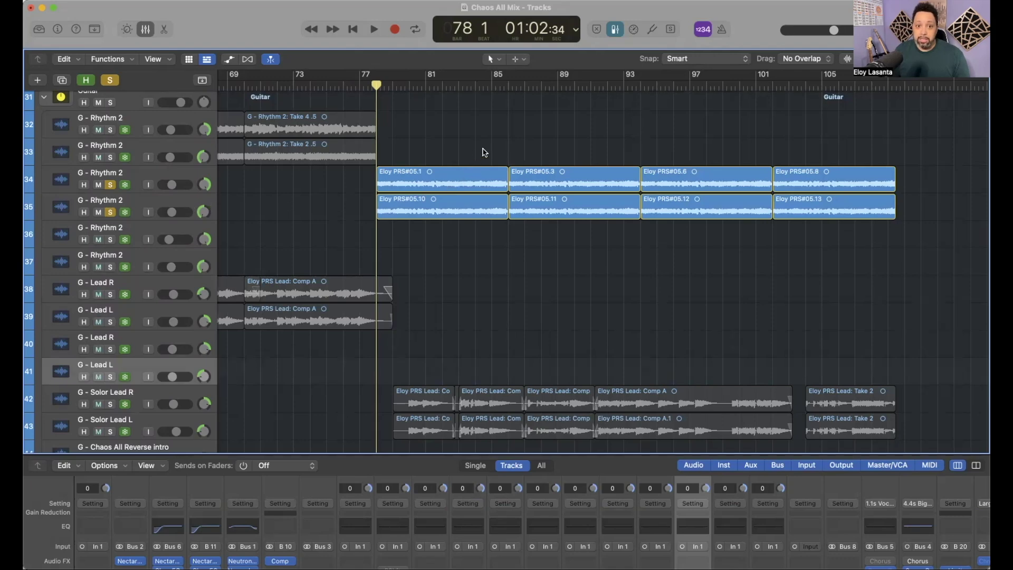
{"action": "key", "text": "space"}
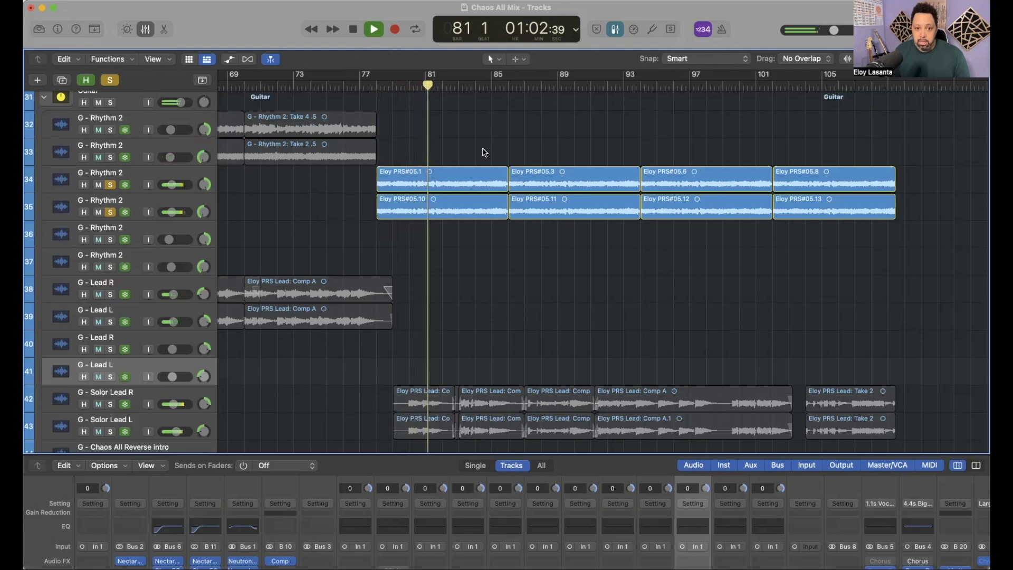
{"action": "key", "text": "space"}
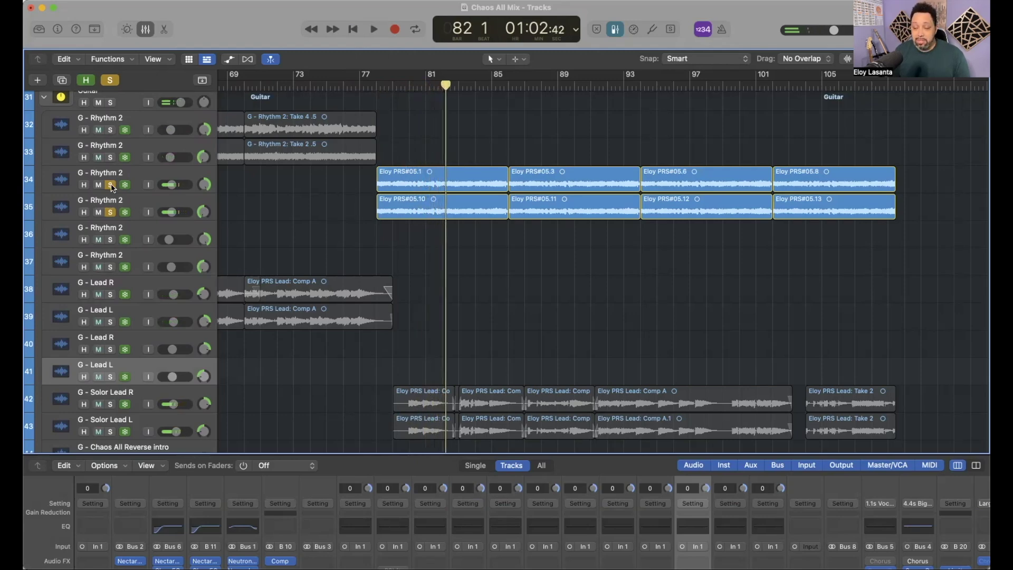
- Switch the solos from the third and fourth G - Rhythm 2 tracks to G - Solor Lead R and G - Solor Lead L
{"action": "left_click", "coordinate": [111, 184]}
{"action": "left_click", "coordinate": [110, 212]}
{"action": "scroll", "coordinate": [491, 279], "scroll_direction": "down", "scroll_amount": 3}
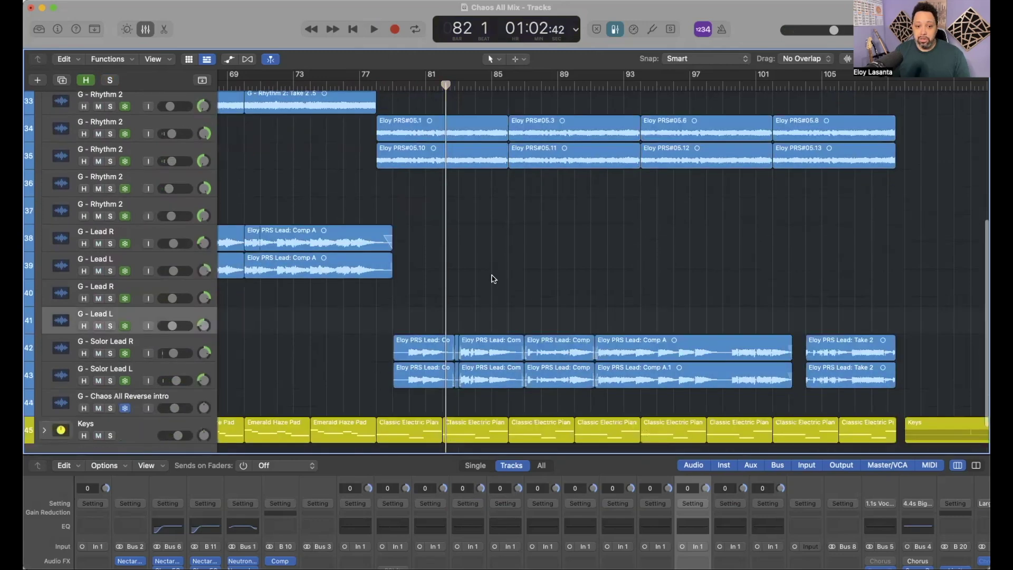
{"action": "left_click", "coordinate": [151, 343]}
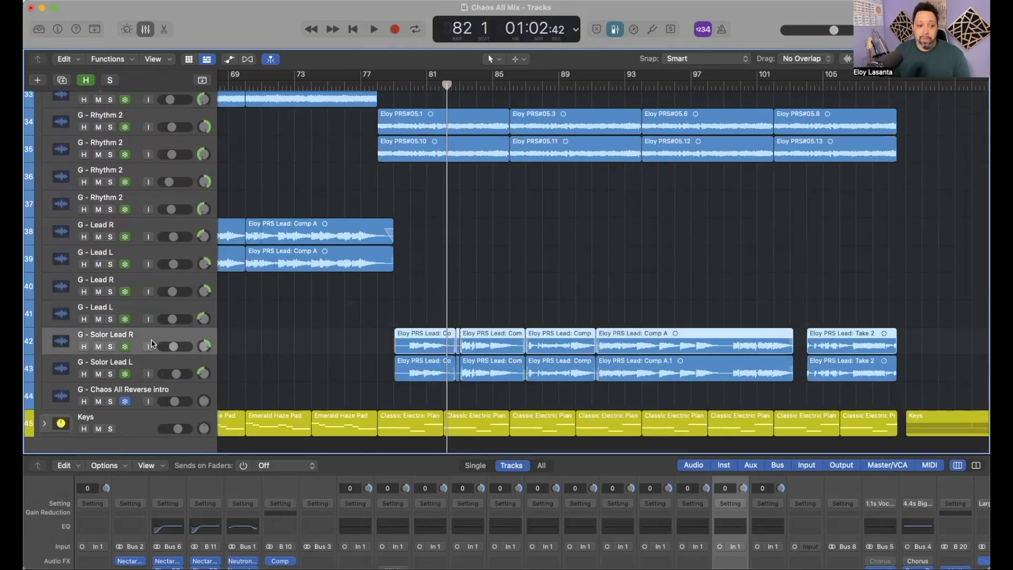
{"action": "left_click", "coordinate": [110, 344]}
{"action": "left_click", "coordinate": [110, 374]}
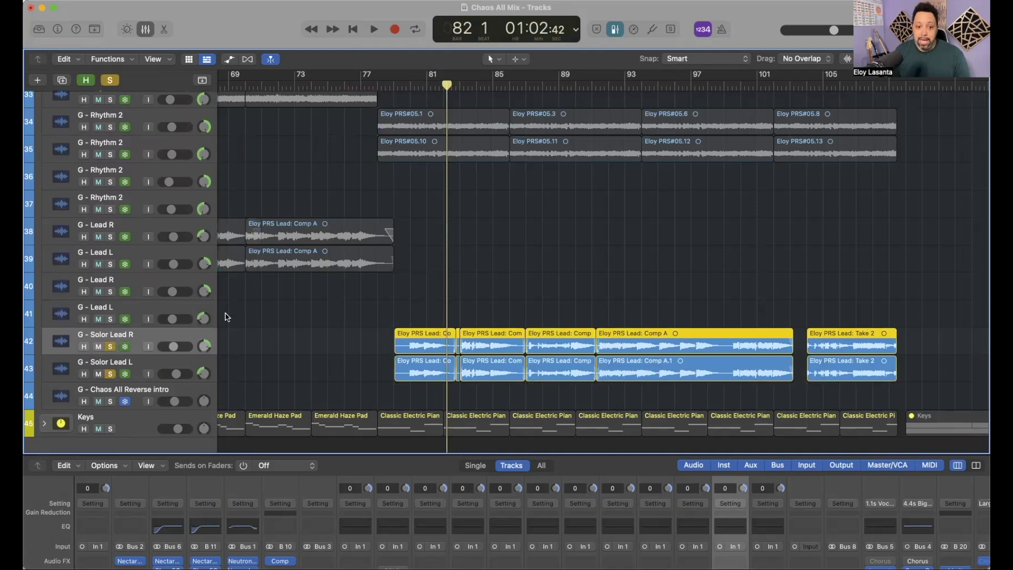
- Keep only G - Solor Lead L soloed and play it from bar 79 to about bar 86
{"action": "left_click", "coordinate": [110, 346]}
{"action": "left_click", "coordinate": [363, 356]}
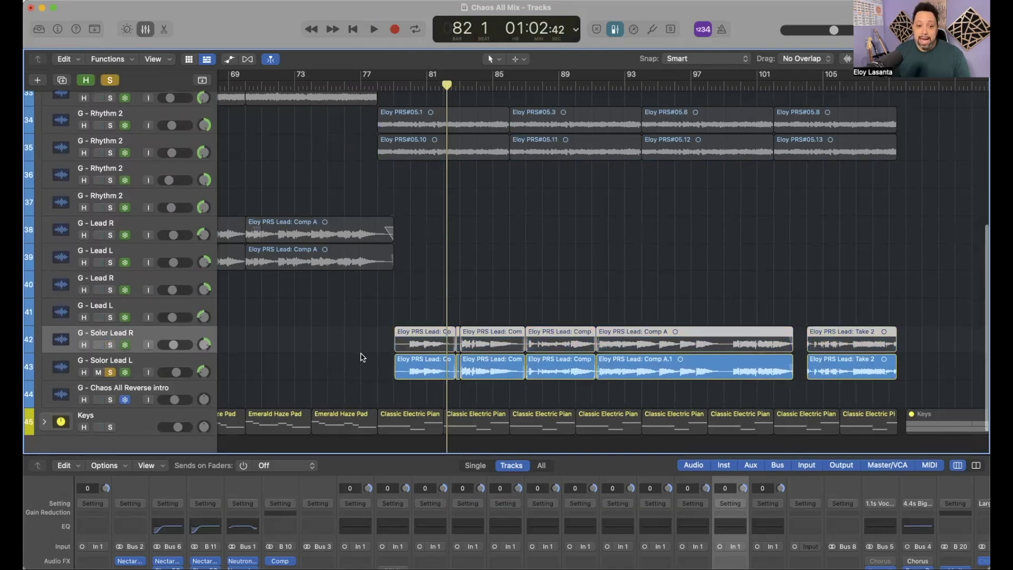
{"action": "scroll", "coordinate": [363, 357], "scroll_direction": "down", "scroll_amount": 1}
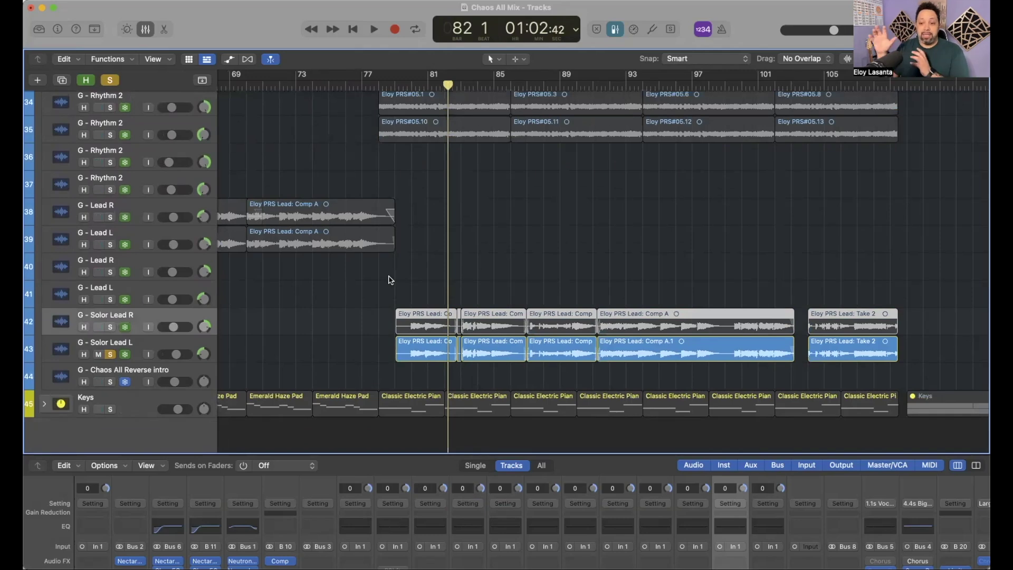
{"action": "key", "text": "space"}
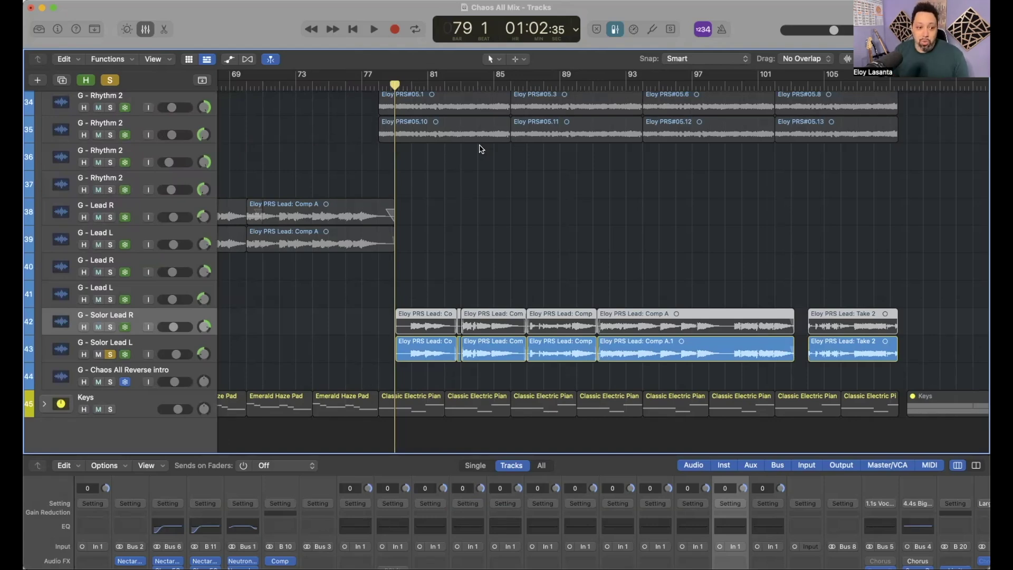
{"action": "key", "text": "space"}
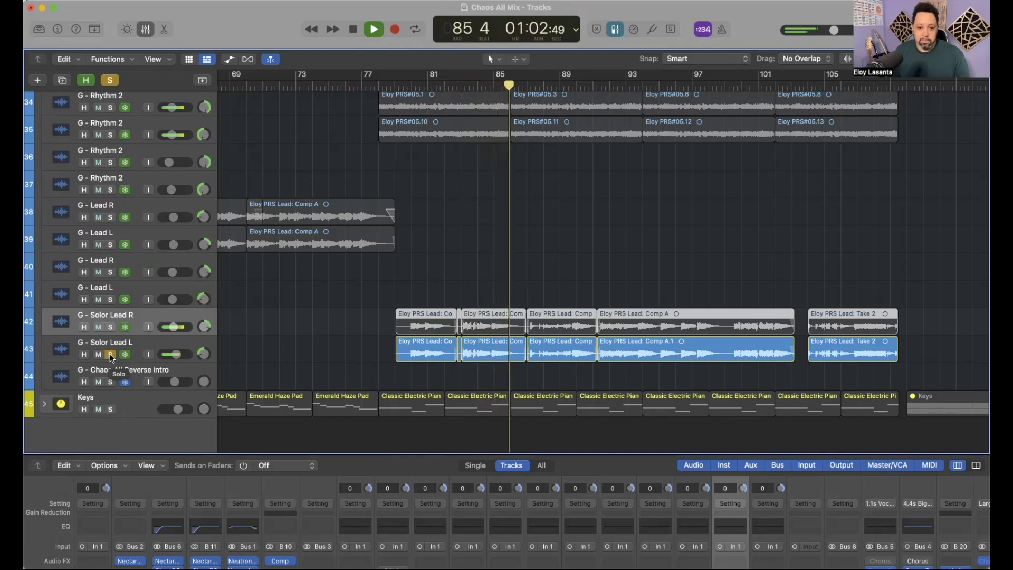
{"action": "key", "text": "space"}
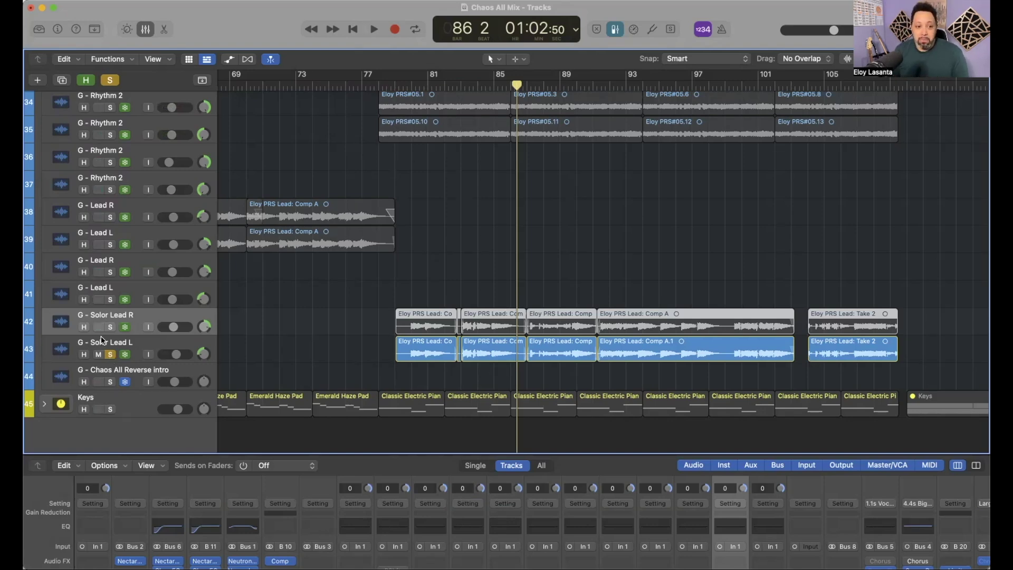
- Solo G - Solor Lead R and G - Solor Lead L together and play them from bar 79 to about bar 82
{"action": "left_click", "coordinate": [110, 327]}
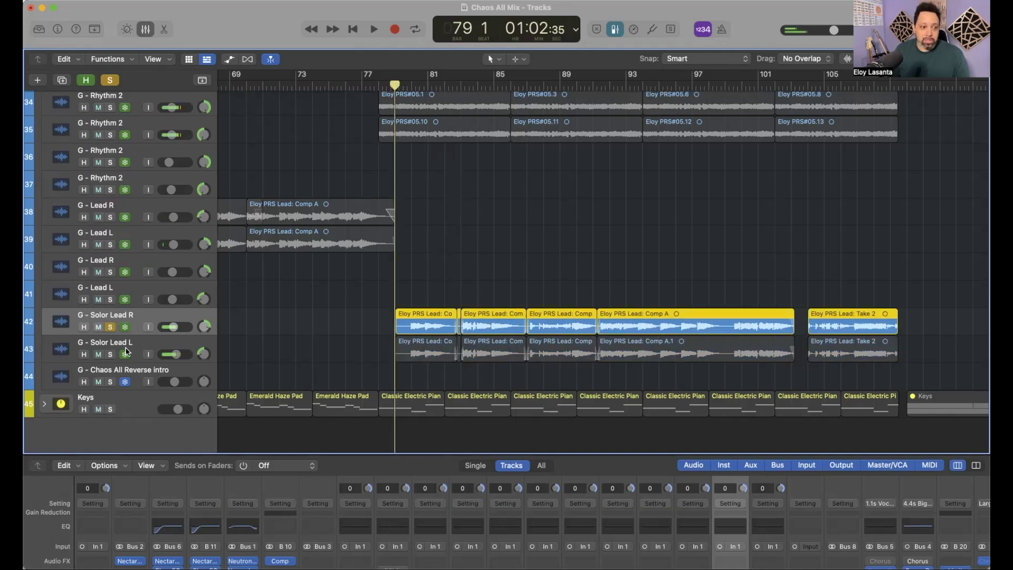
{"action": "left_click", "coordinate": [109, 355]}
{"action": "key", "text": "space"}
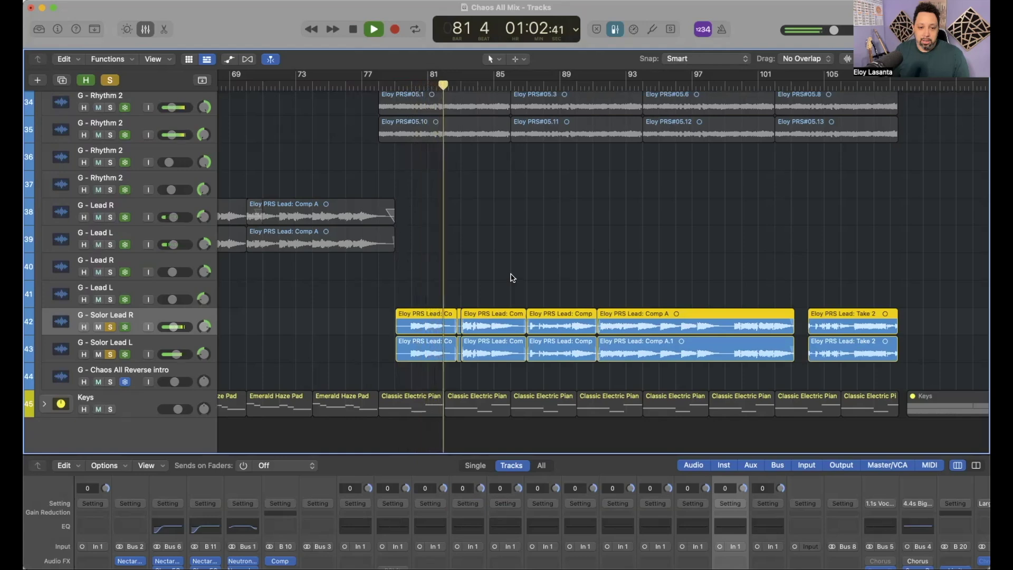
{"action": "scroll", "coordinate": [510, 276], "scroll_direction": "up", "scroll_amount": 1}
{"action": "key", "text": "space"}
- Add the third and fourth G - Rhythm 2 tracks to the soloed solo-lead pair and resume playback from about bar 82
{"action": "left_click", "coordinate": [111, 140]}
{"action": "left_click", "coordinate": [110, 167]}
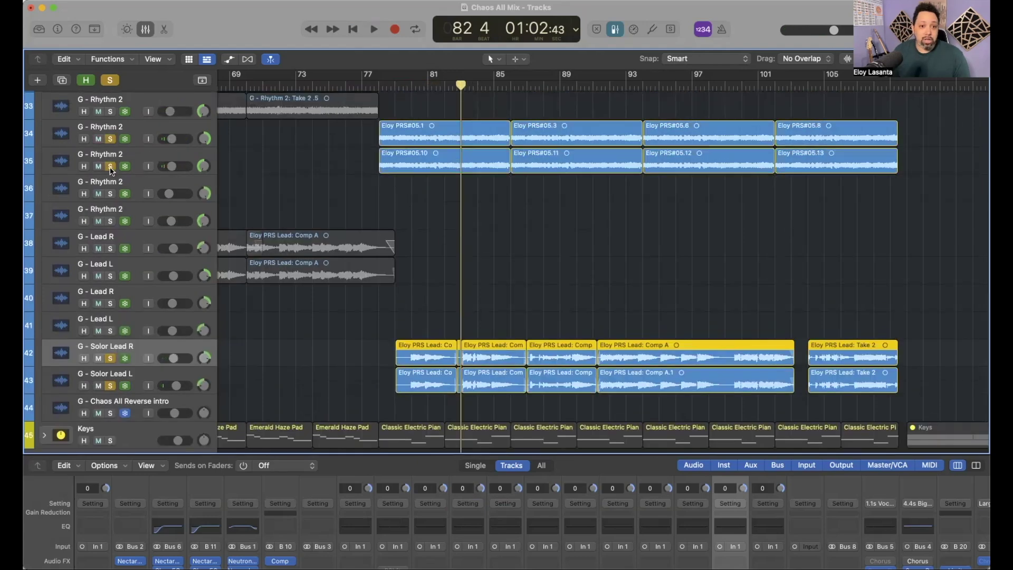
{"action": "key", "text": "space"}
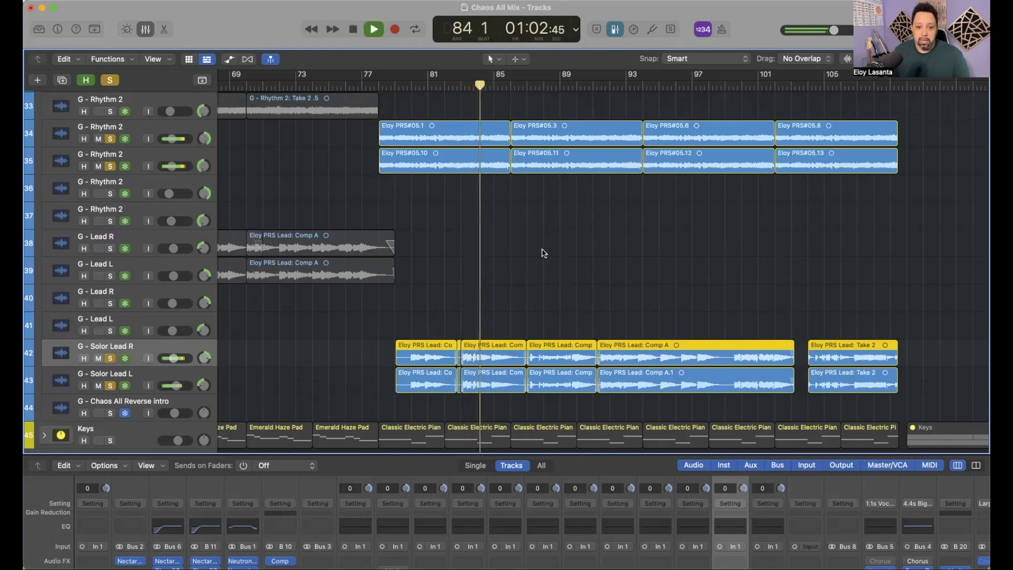
{"action": "scroll", "coordinate": [536, 258], "scroll_direction": "down", "scroll_amount": 1}
{"action": "scroll", "coordinate": [533, 259], "scroll_direction": "up", "scroll_amount": 3}
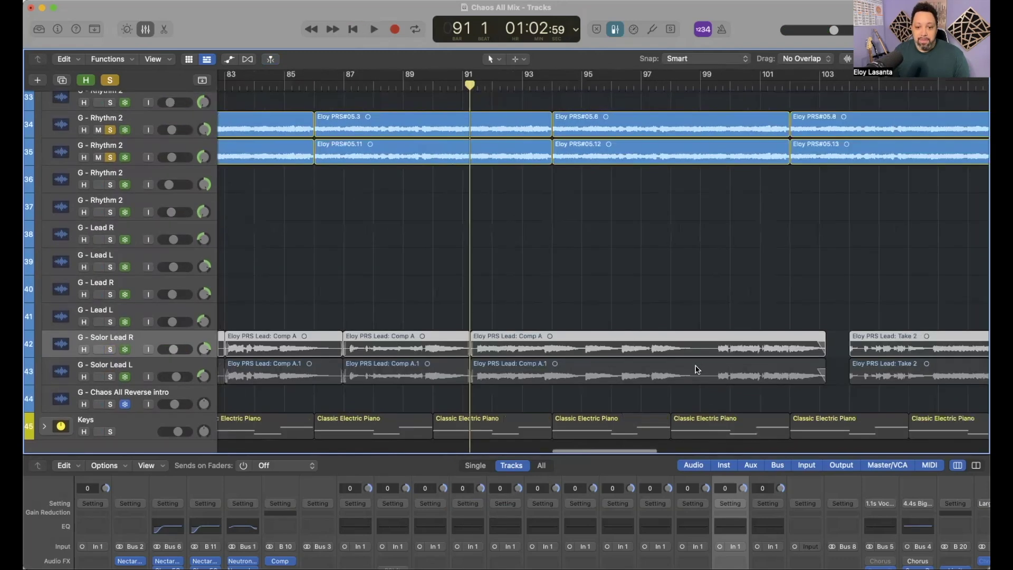
- Examine the remaining rhythm and lead guitar regions from about bar 134 to the end of the song
{"action": "scroll", "coordinate": [697, 369], "scroll_direction": "right", "scroll_amount": 6}
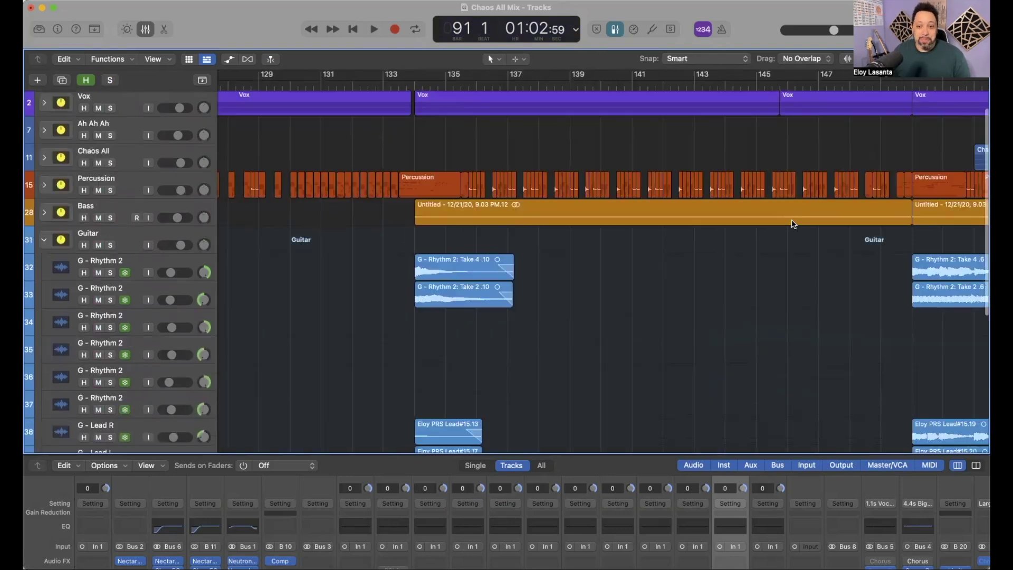
{"action": "scroll", "coordinate": [793, 223], "scroll_direction": "down", "scroll_amount": 1}
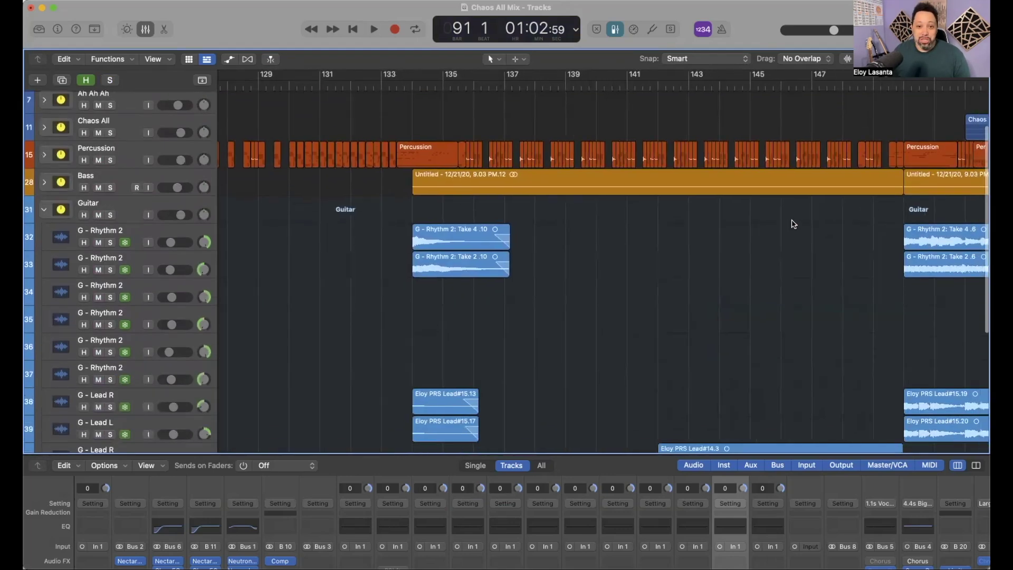
{"action": "scroll", "coordinate": [793, 224], "scroll_direction": "down", "scroll_amount": 5}
{"action": "scroll", "coordinate": [791, 224], "scroll_direction": "down", "scroll_amount": 3}
{"action": "scroll", "coordinate": [792, 224], "scroll_direction": "left", "scroll_amount": 8}
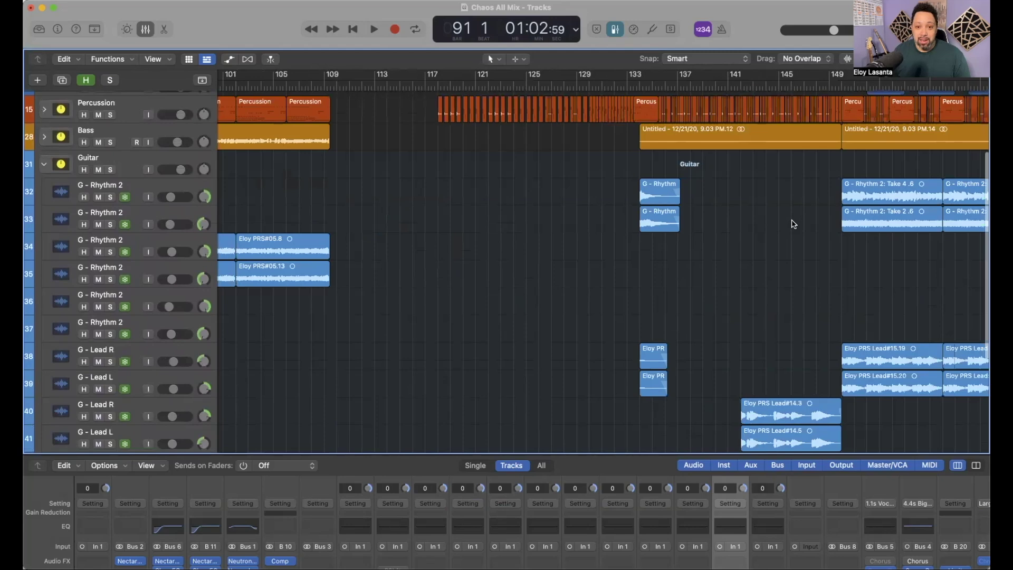
{"action": "scroll", "coordinate": [791, 223], "scroll_direction": "right", "scroll_amount": 4}
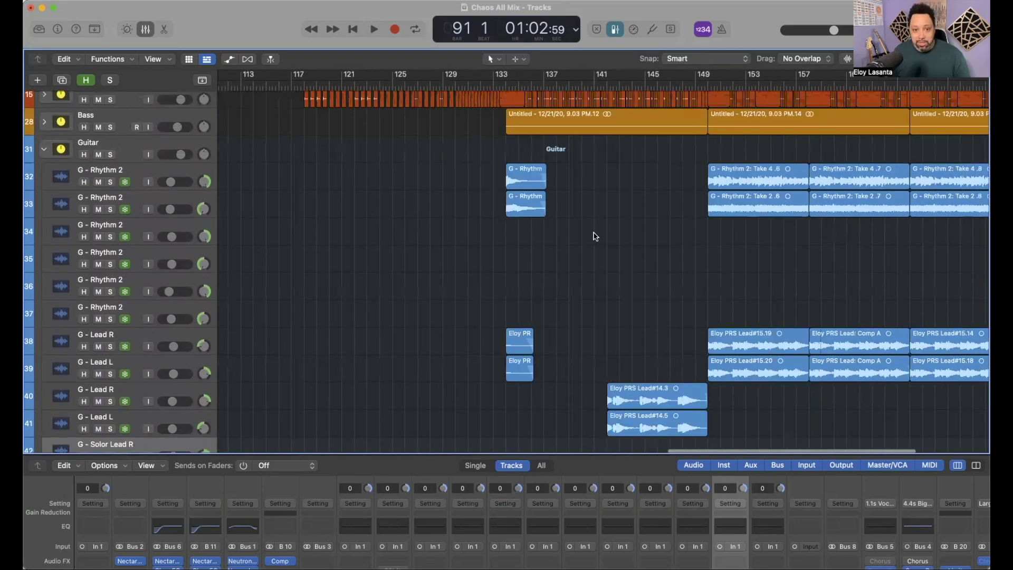
{"action": "scroll", "coordinate": [560, 281], "scroll_direction": "down", "scroll_amount": 3}
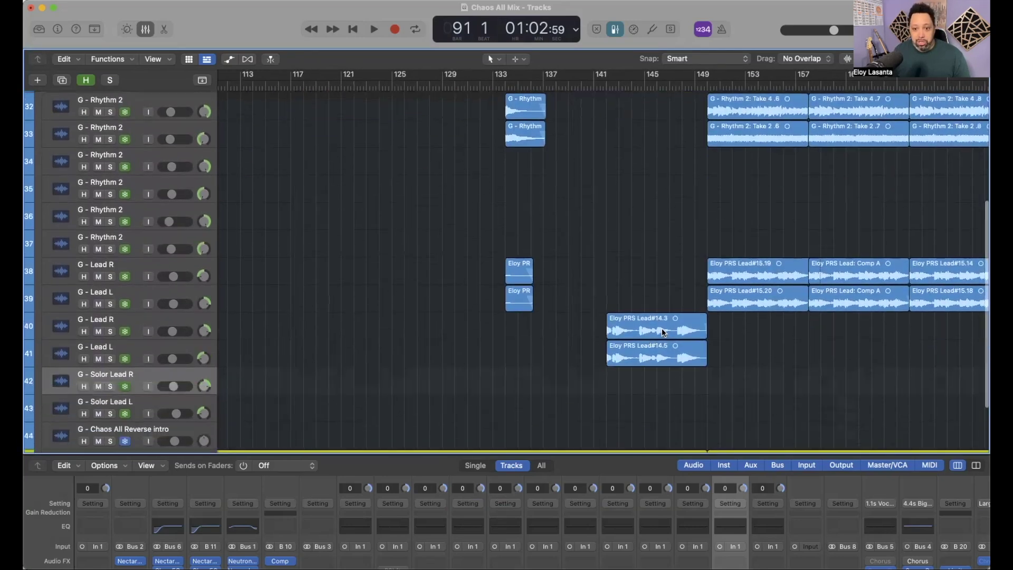
{"action": "scroll", "coordinate": [662, 330], "scroll_direction": "right", "scroll_amount": 5}
{"action": "scroll", "coordinate": [661, 330], "scroll_direction": "up", "scroll_amount": 2}
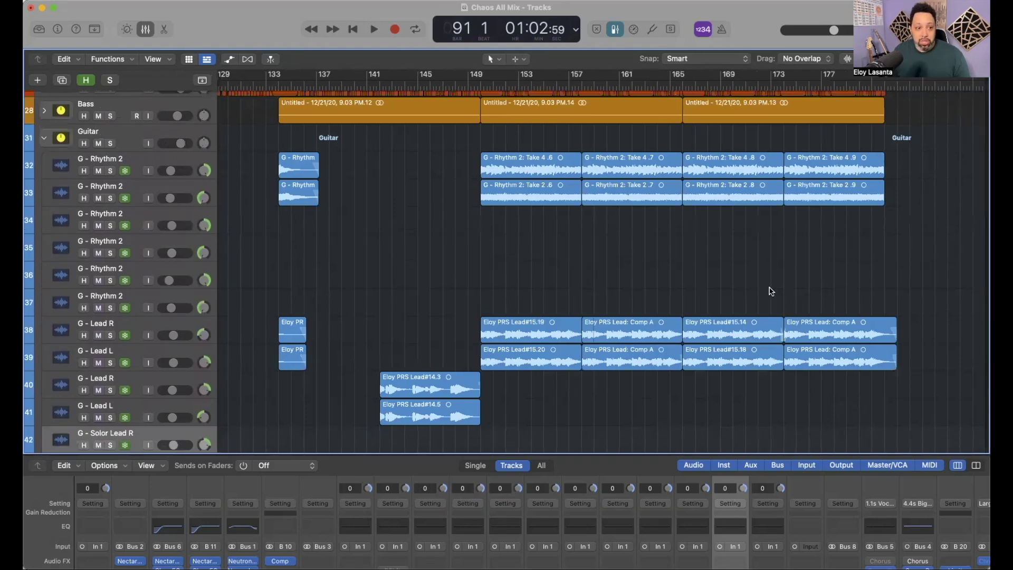
{"action": "scroll", "coordinate": [765, 284], "scroll_direction": "down", "scroll_amount": 5}
{"action": "scroll", "coordinate": [765, 284], "scroll_direction": "up", "scroll_amount": 5}
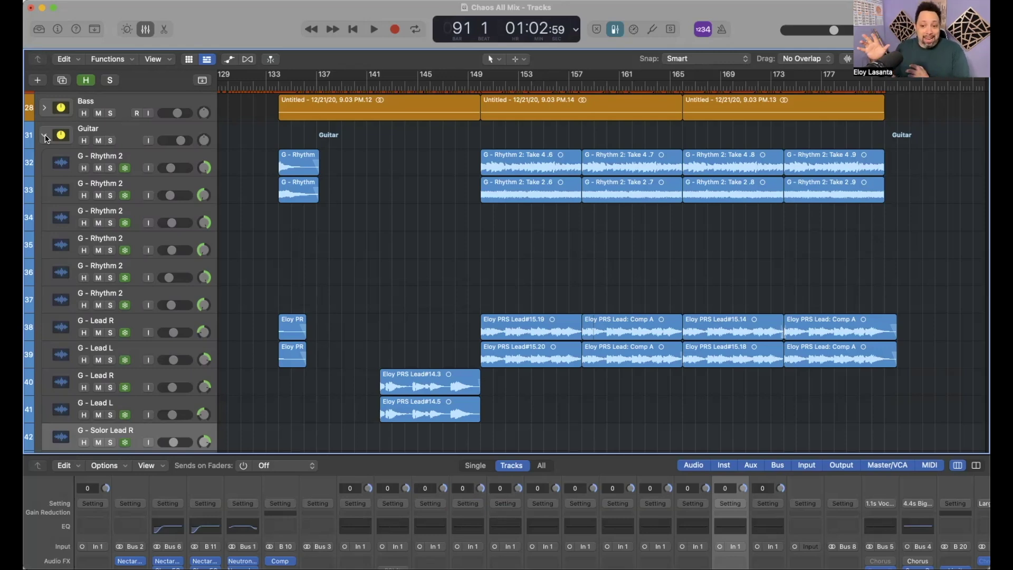
- Collapse the Guitar stack and hide the mostly snare beat track from the track list
{"action": "left_click", "coordinate": [45, 136]}
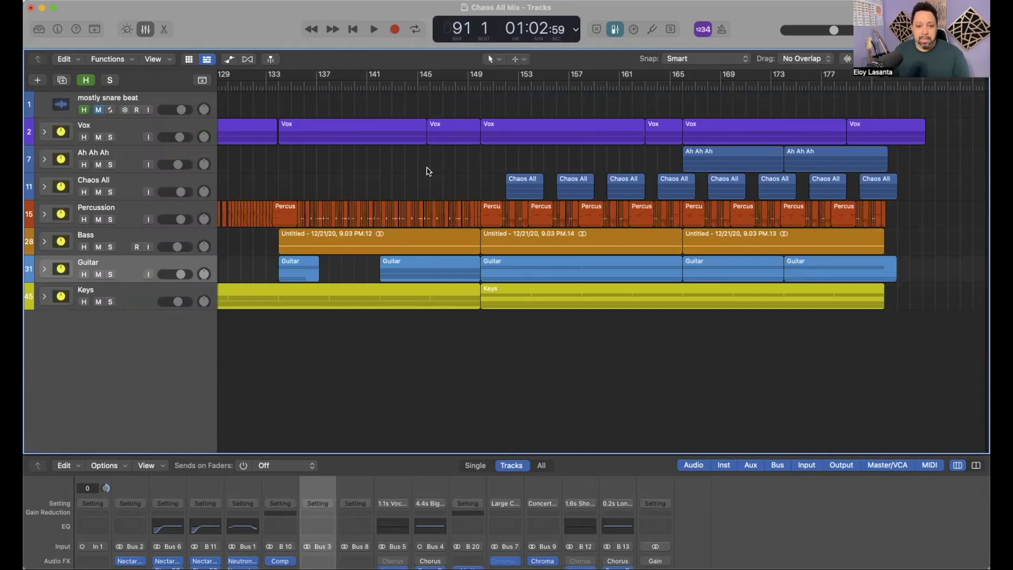
{"action": "left_click", "coordinate": [89, 81]}
{"action": "left_click", "coordinate": [146, 101]}
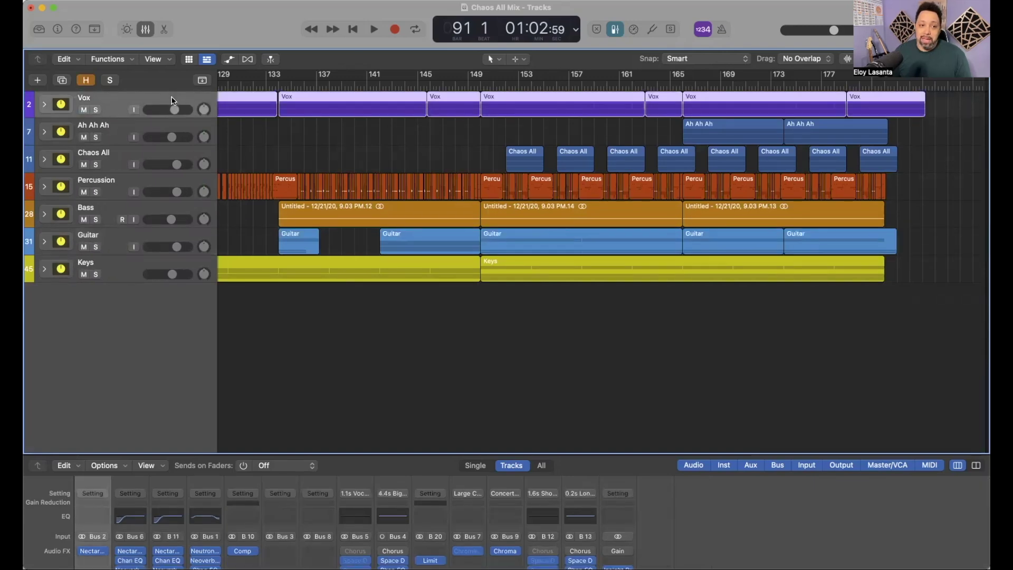
- Expand the Chaos All and Ah Ah Ah stacks to show their vocal tracks
{"action": "left_click", "coordinate": [137, 129]}
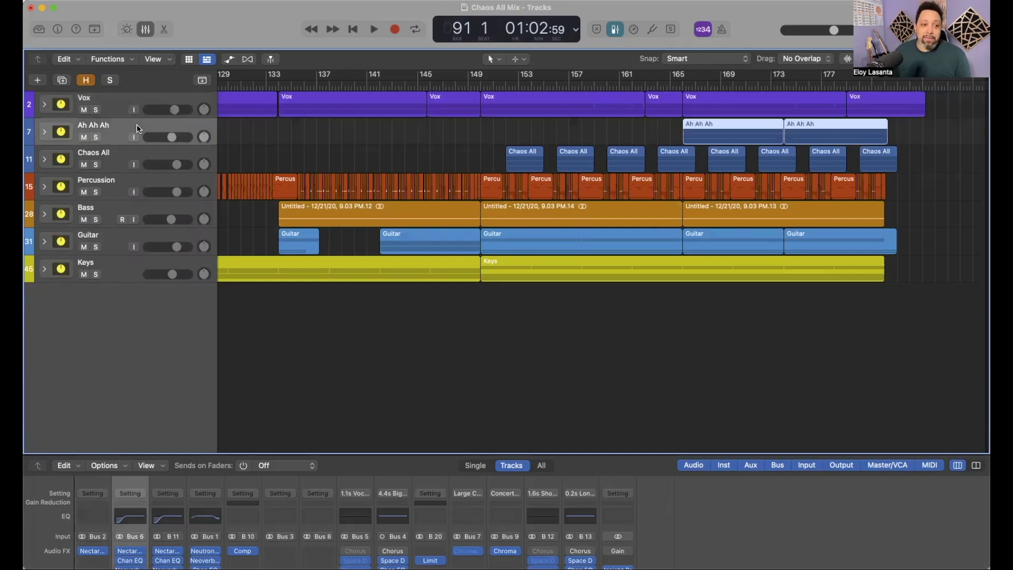
{"action": "left_click", "coordinate": [157, 155]}
{"action": "left_click", "coordinate": [44, 161]}
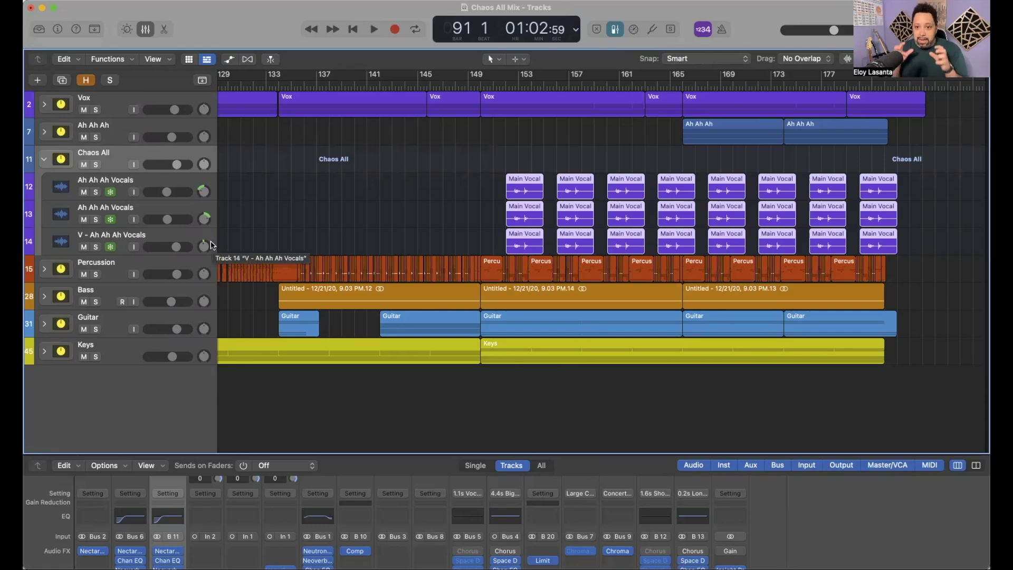
{"action": "left_click", "coordinate": [44, 132]}
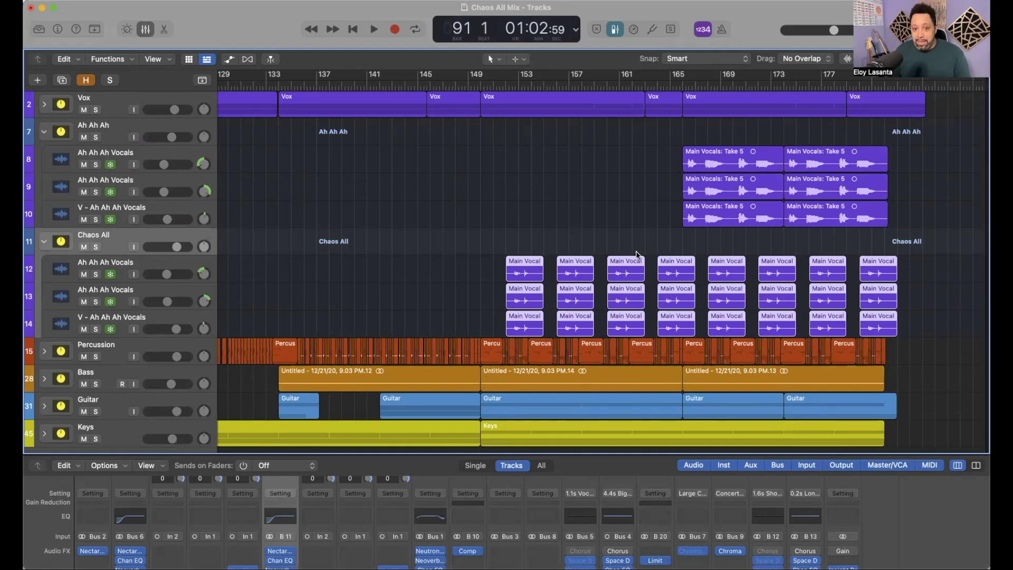
- Solo the Chaos All stack and audition its vocals from about bar 151 to bar 154
{"action": "scroll", "coordinate": [429, 278], "scroll_direction": "left", "scroll_amount": 10}
{"action": "scroll", "coordinate": [428, 277], "scroll_direction": "left", "scroll_amount": 14}
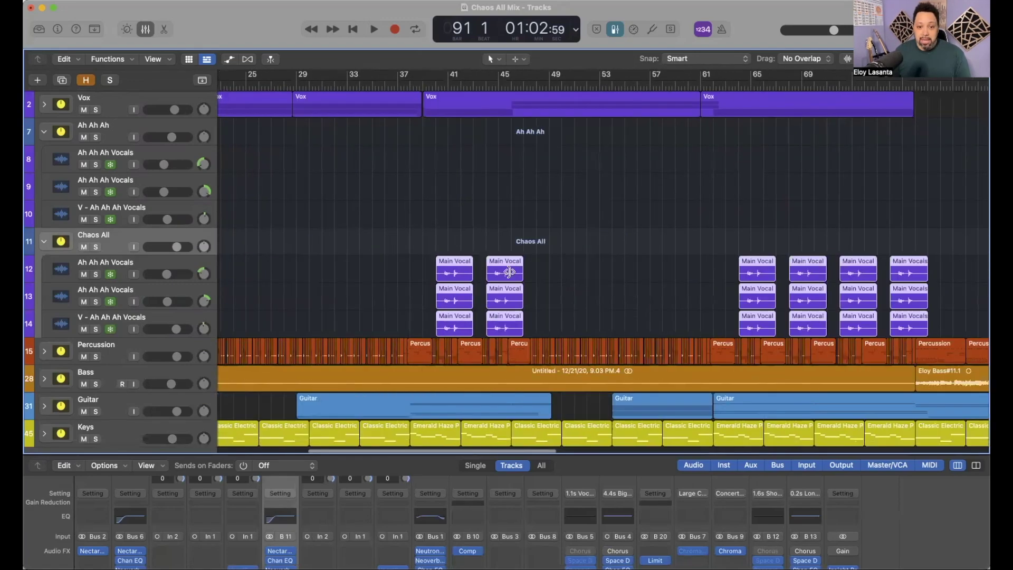
{"action": "scroll", "coordinate": [563, 296], "scroll_direction": "right", "scroll_amount": 5}
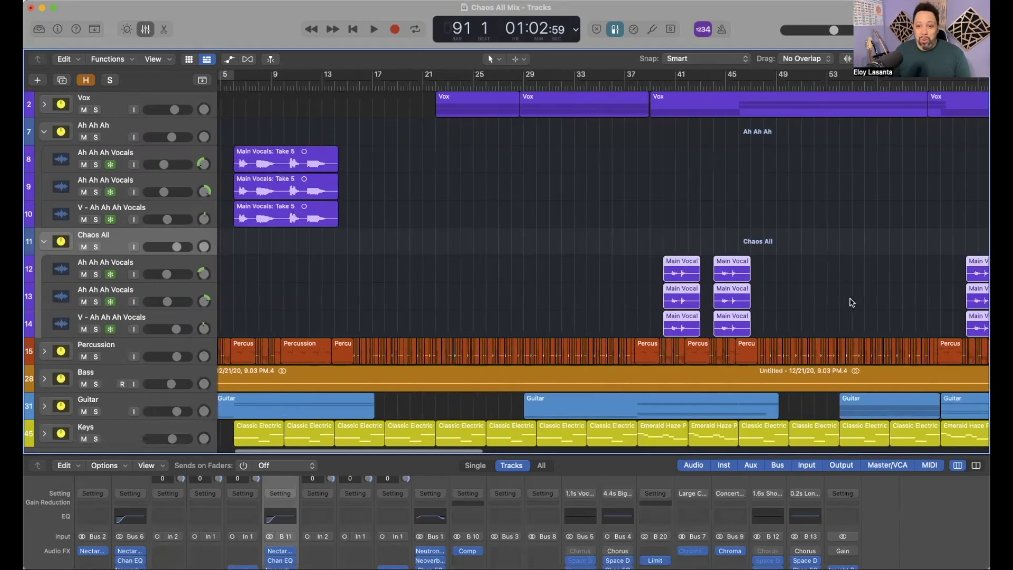
{"action": "scroll", "coordinate": [344, 140], "scroll_direction": "left", "scroll_amount": 8}
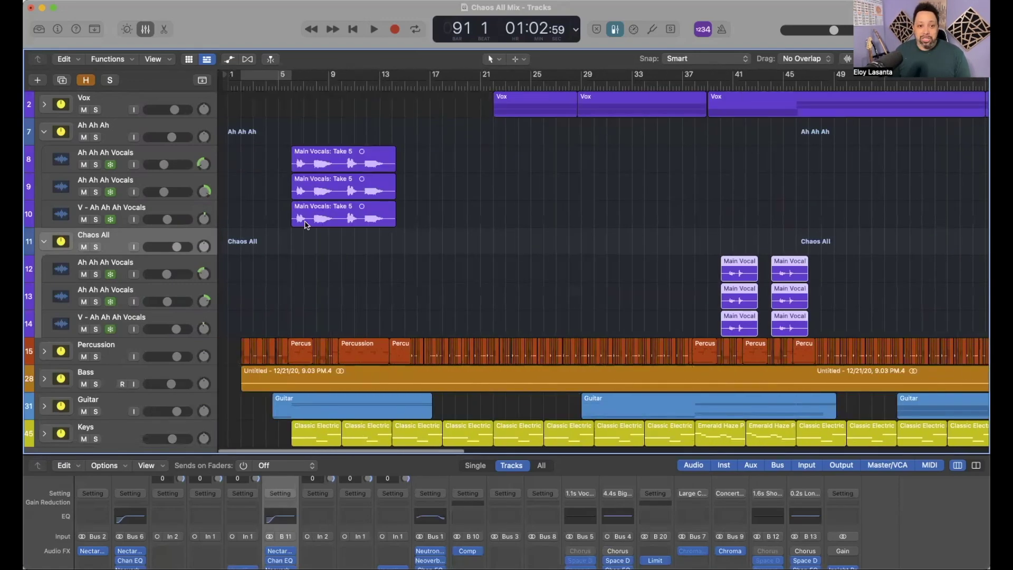
{"action": "scroll", "coordinate": [572, 219], "scroll_direction": "right", "scroll_amount": 20}
{"action": "scroll", "coordinate": [574, 219], "scroll_direction": "right", "scroll_amount": 3}
{"action": "key", "text": "s"}
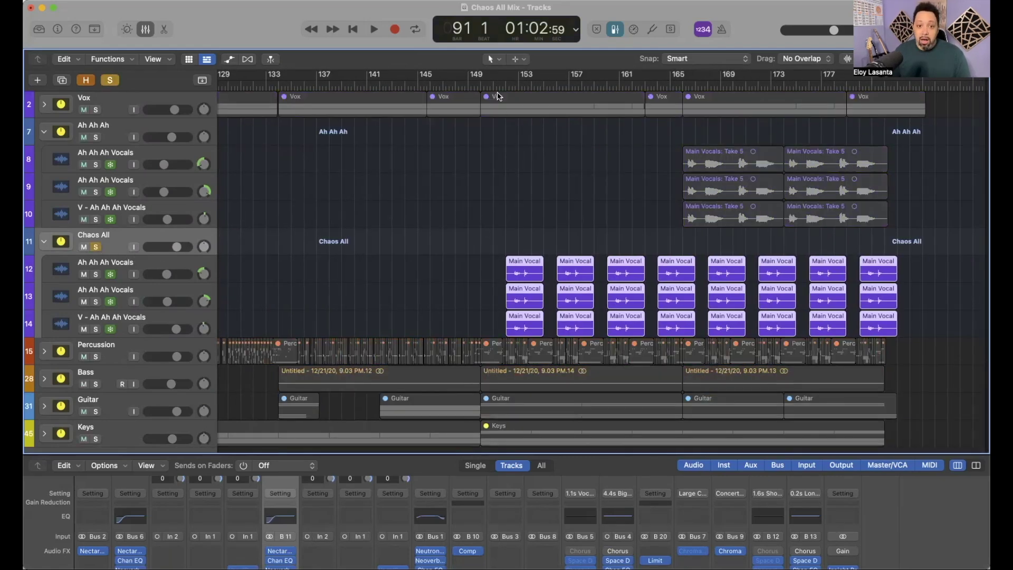
{"action": "left_click", "coordinate": [501, 83]}
{"action": "key", "text": "space"}
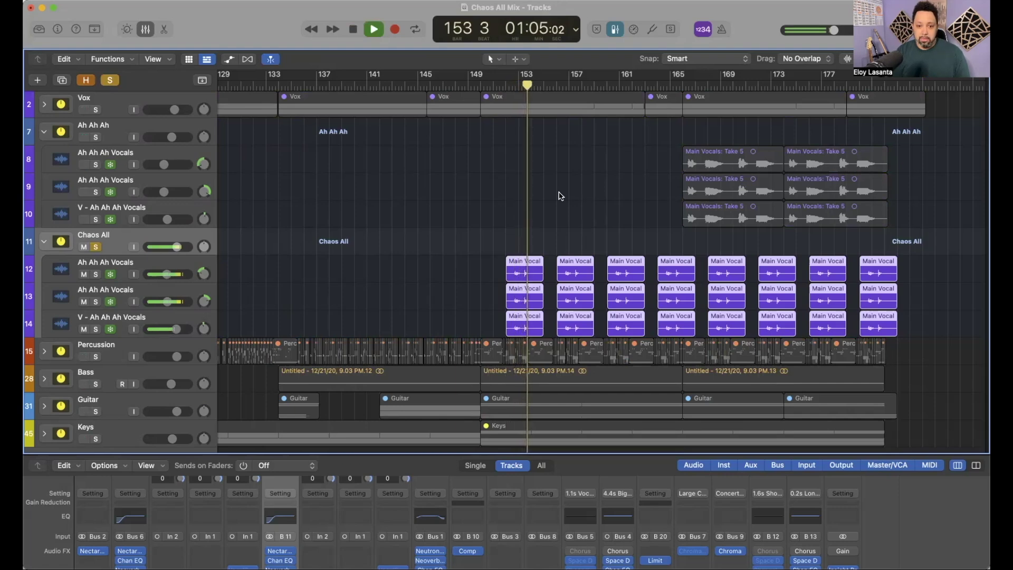
{"action": "key", "text": "space"}
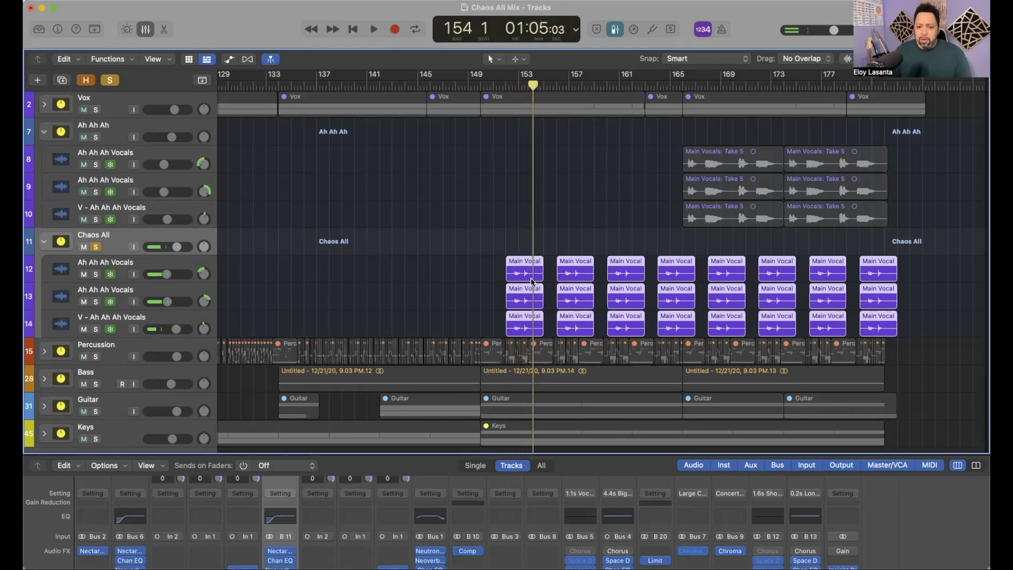
- Examine where the Chaos All vocal regions occur in the earlier choruses and at the end of the song
{"action": "scroll", "coordinate": [532, 282], "scroll_direction": "left", "scroll_amount": 5}
{"action": "scroll", "coordinate": [531, 280], "scroll_direction": "left", "scroll_amount": 2}
{"action": "scroll", "coordinate": [529, 280], "scroll_direction": "right", "scroll_amount": 7}
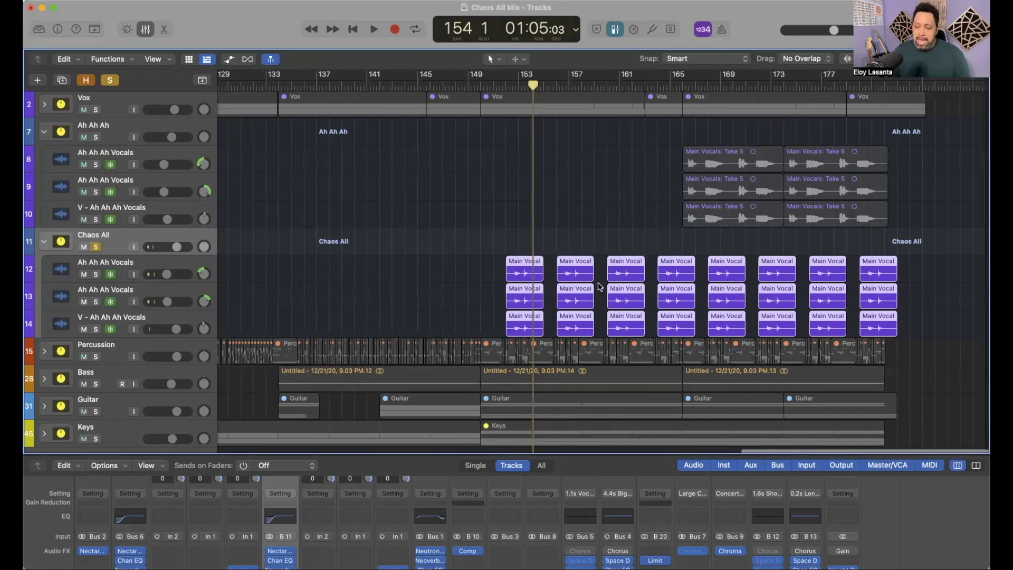
{"action": "scroll", "coordinate": [385, 286], "scroll_direction": "left", "scroll_amount": 10}
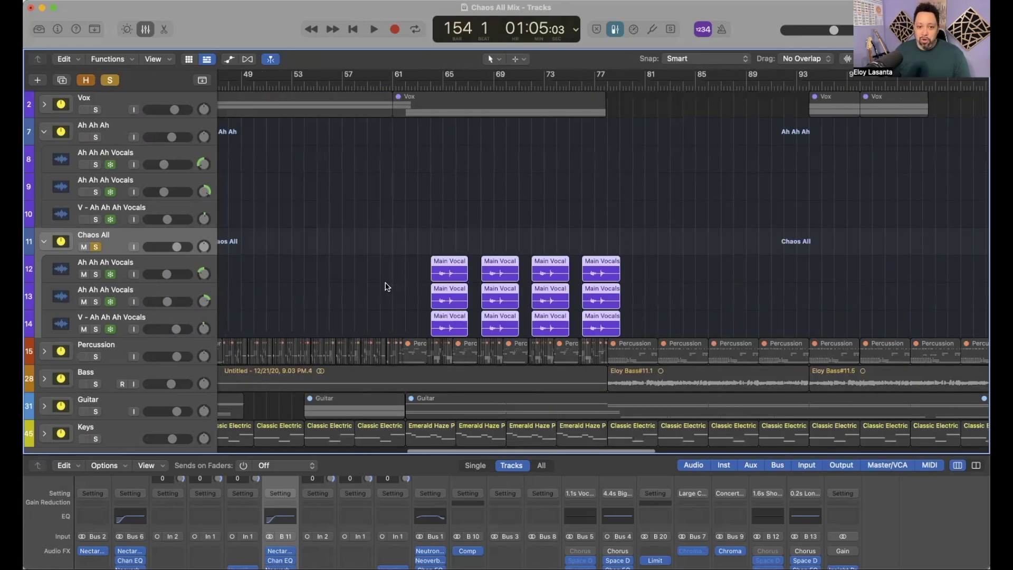
{"action": "scroll", "coordinate": [386, 285], "scroll_direction": "left", "scroll_amount": 6}
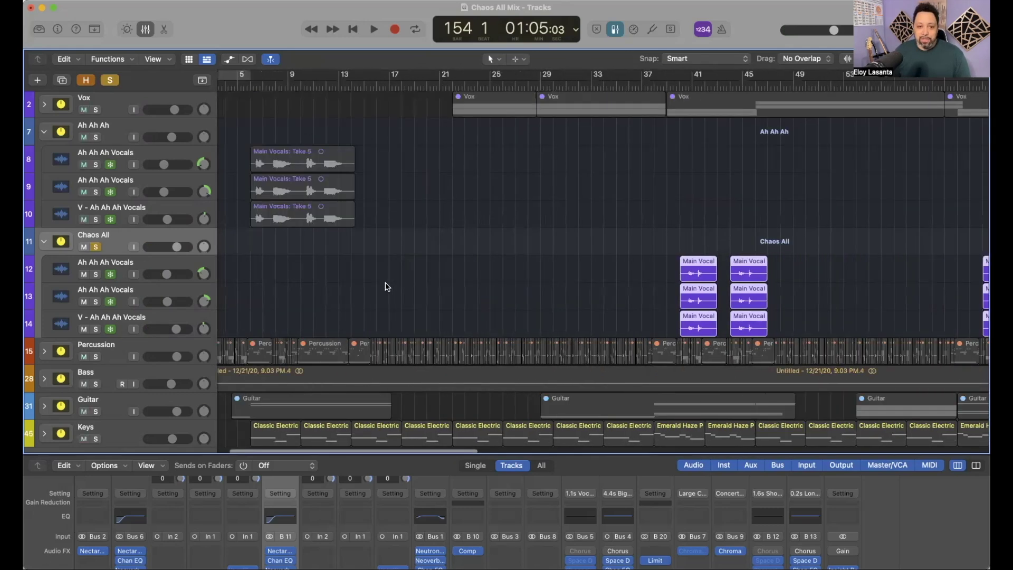
{"action": "scroll", "coordinate": [385, 285], "scroll_direction": "right", "scroll_amount": 4}
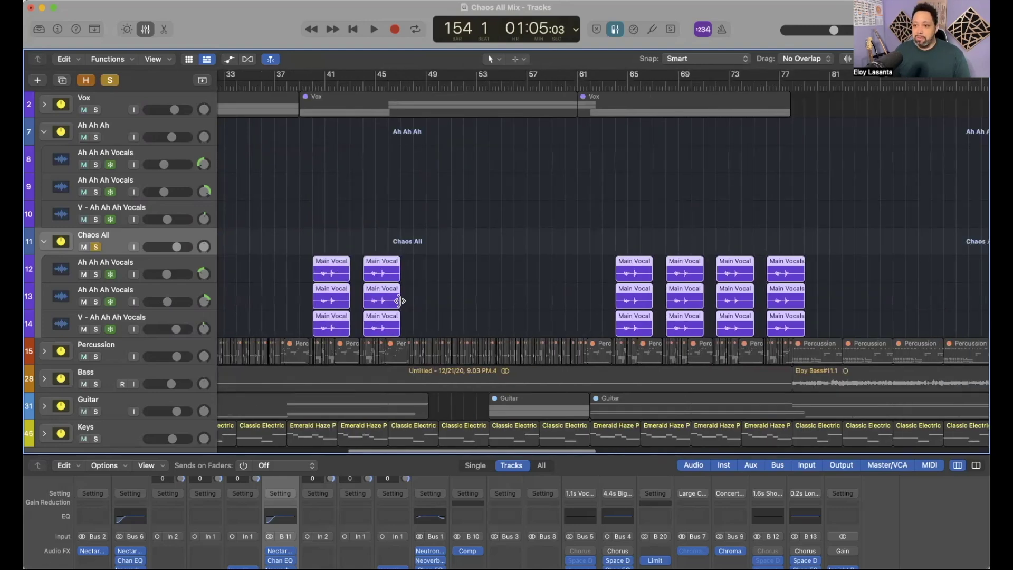
{"action": "scroll", "coordinate": [400, 301], "scroll_direction": "right", "scroll_amount": 6}
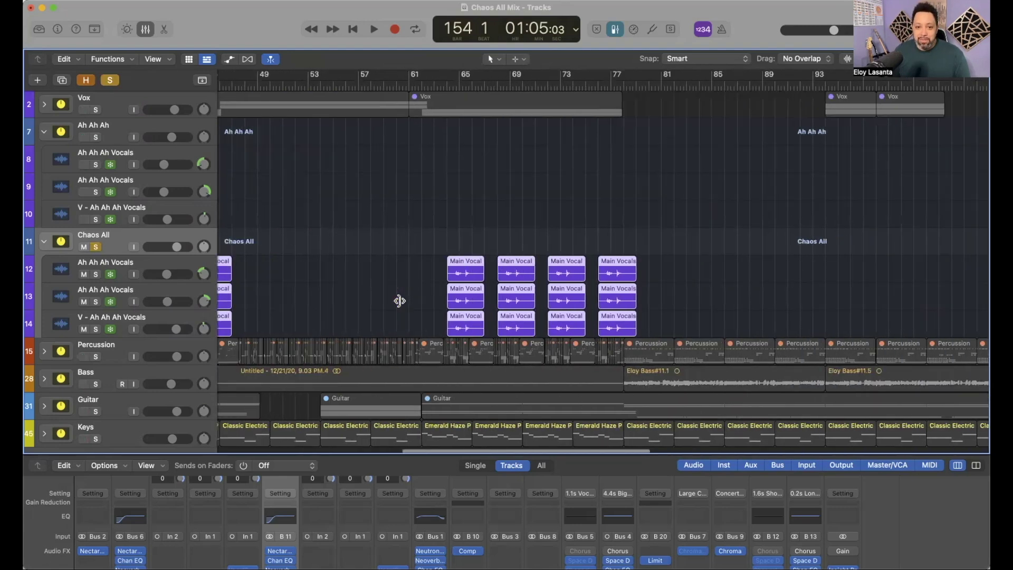
{"action": "scroll", "coordinate": [400, 301], "scroll_direction": "right", "scroll_amount": 8}
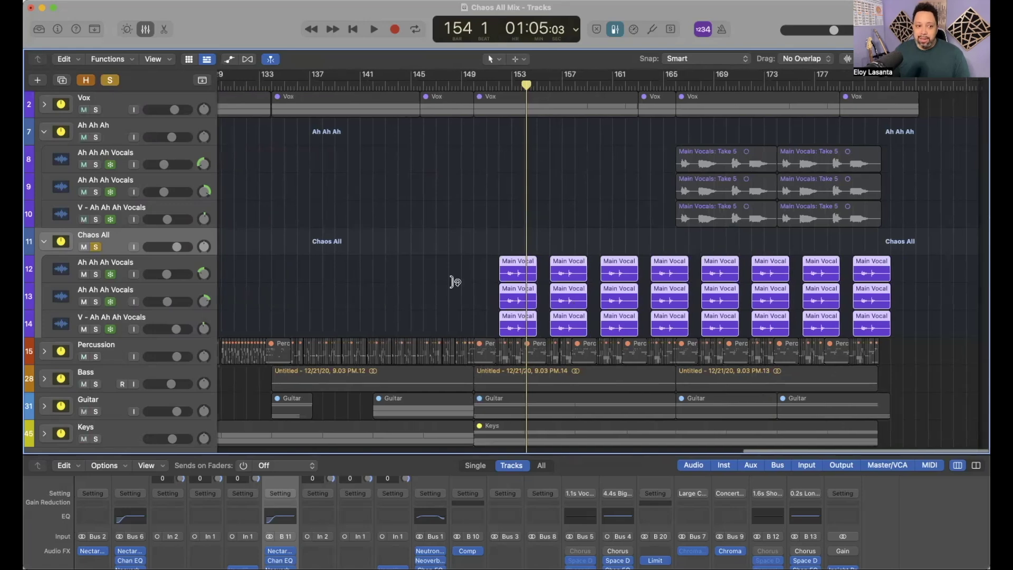
- Unsolo and collapse the Chaos All stack, and solo the Ah Ah Ah stack instead
{"action": "left_click", "coordinate": [94, 248]}
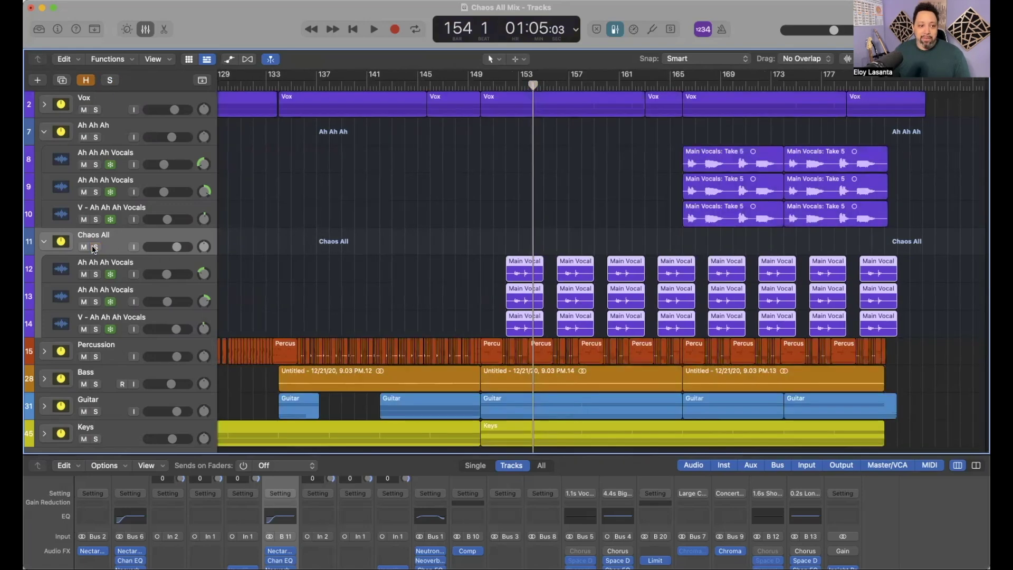
{"action": "left_click", "coordinate": [44, 241]}
{"action": "left_click", "coordinate": [96, 137]}
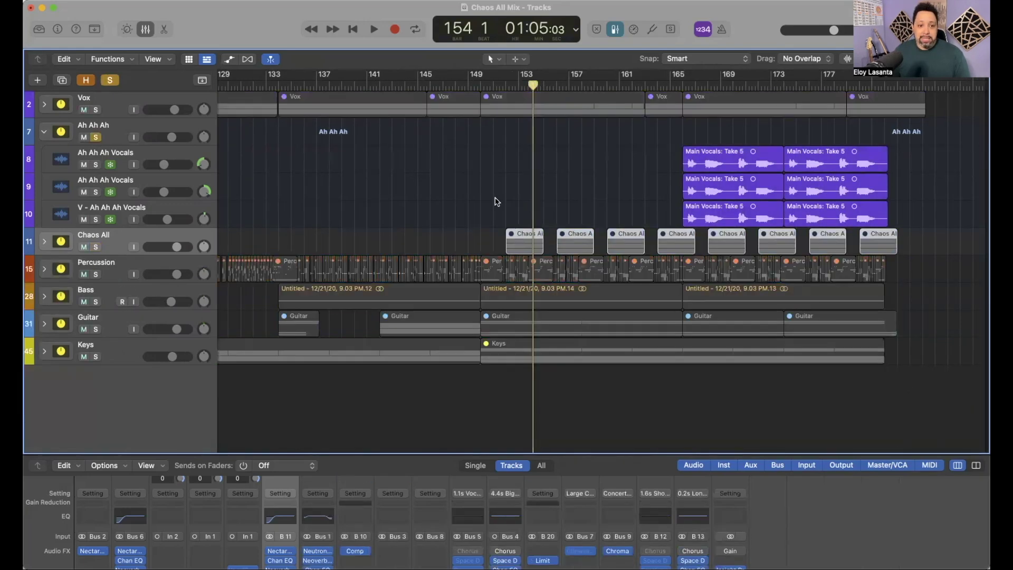
- Audition the soloed Ah Ah Ah vocals from bar 166 to about bar 169
{"action": "left_click", "coordinate": [684, 86]}
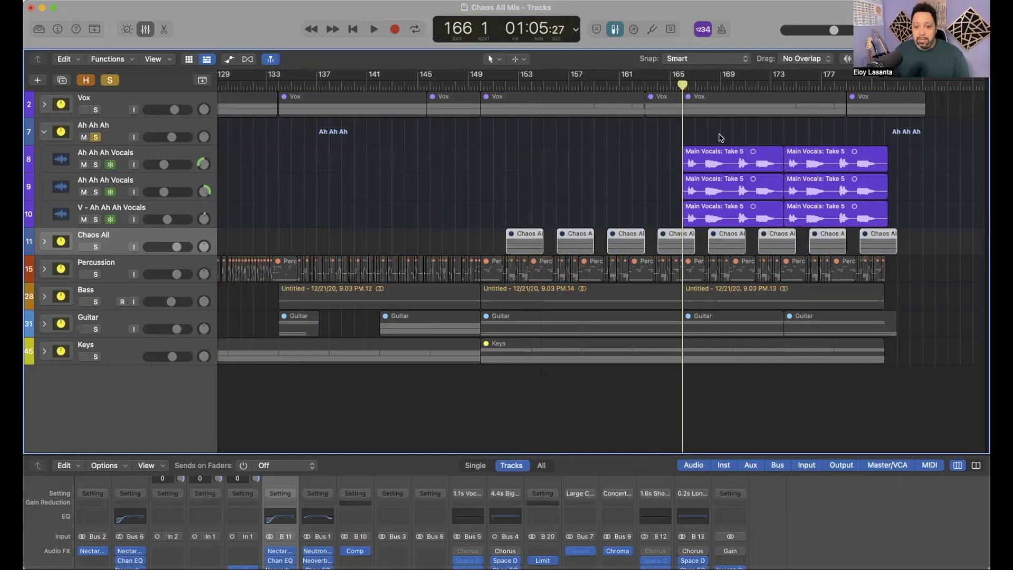
{"action": "key", "text": "space"}
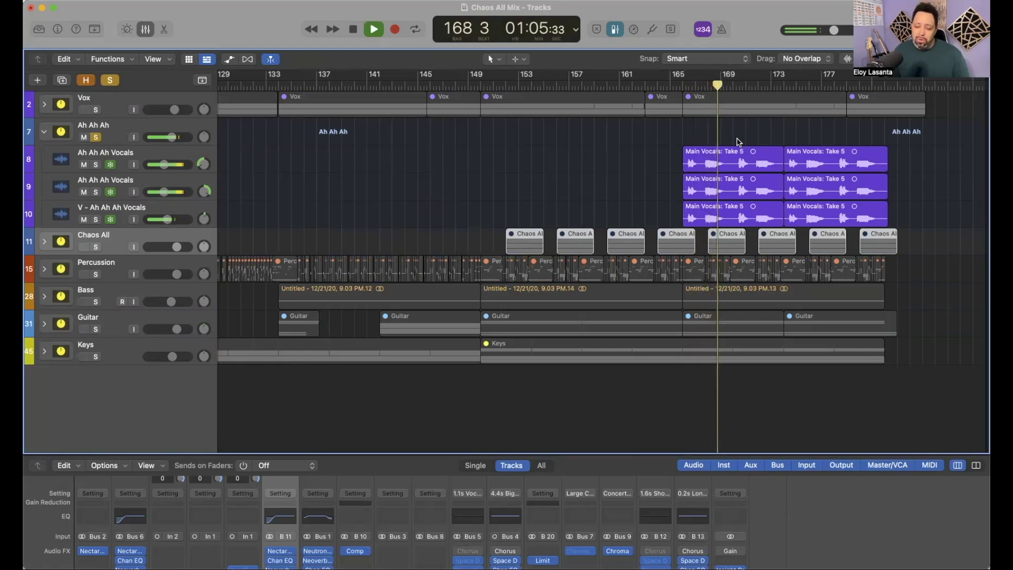
{"action": "key", "text": "space"}
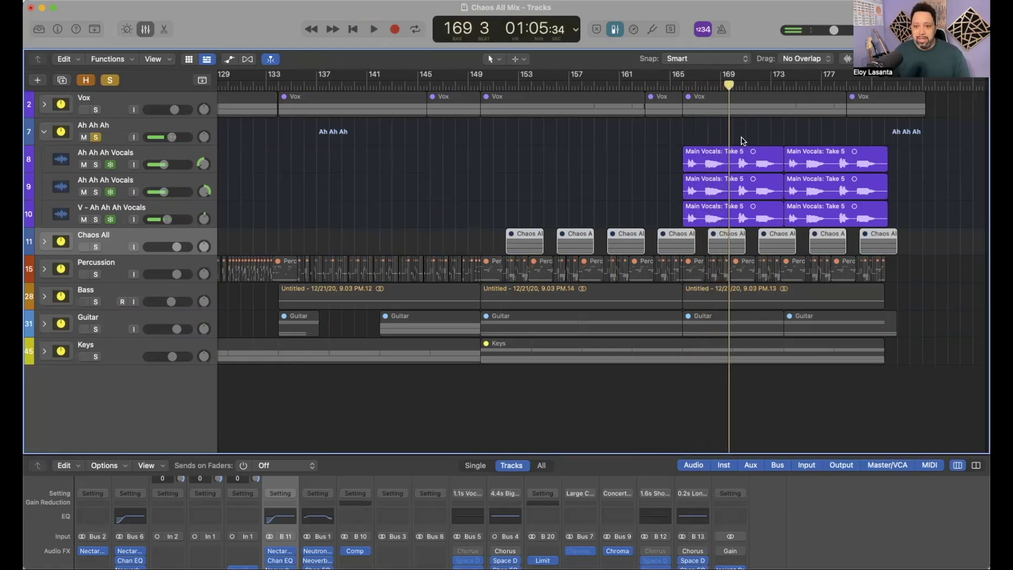
- Unsolo and collapse the Ah Ah Ah stack, and expand and solo the Vox stack instead
{"action": "scroll", "coordinate": [595, 190], "scroll_direction": "left", "scroll_amount": 15}
{"action": "left_click", "coordinate": [95, 137]}
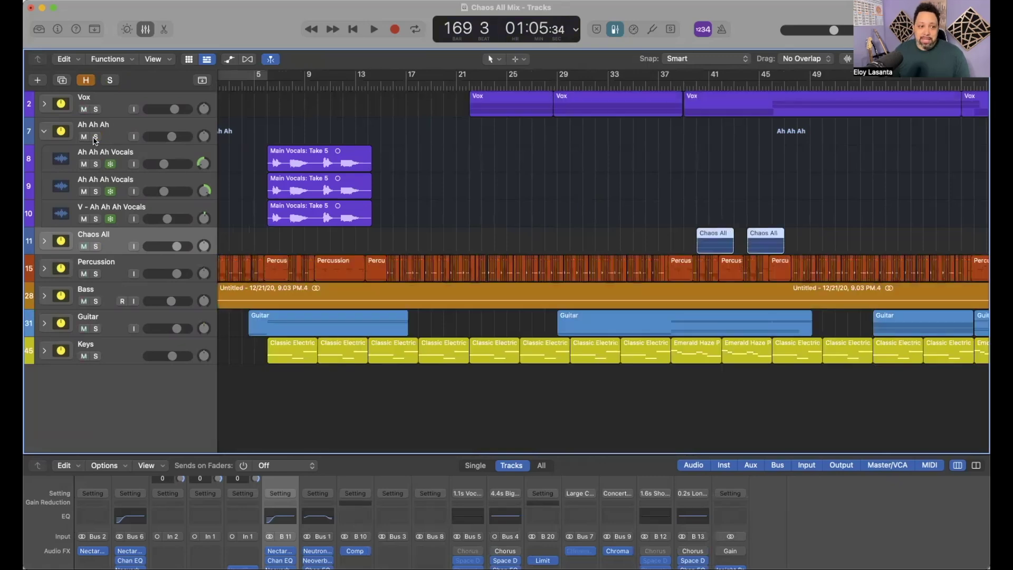
{"action": "left_click", "coordinate": [45, 132]}
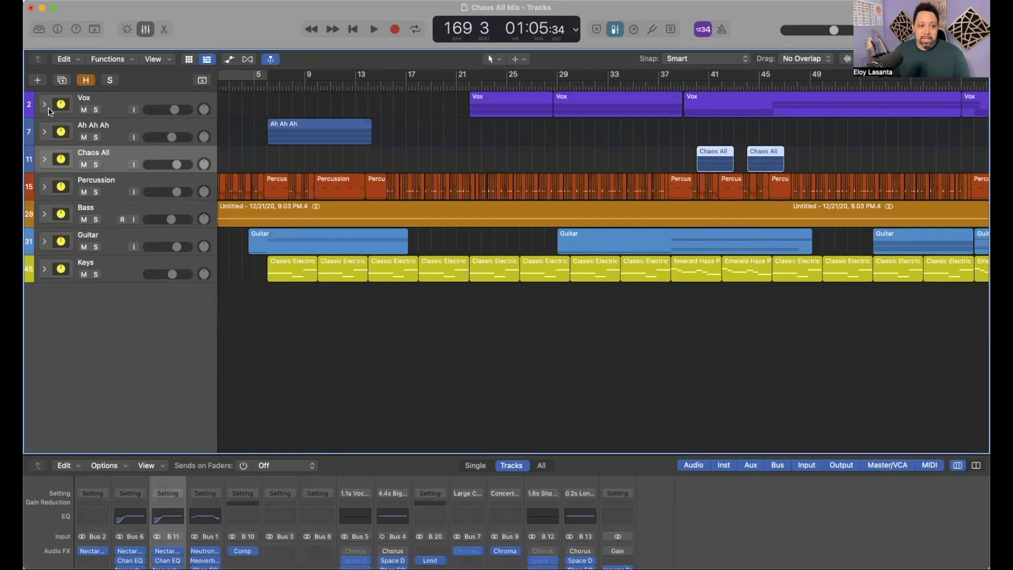
{"action": "left_click", "coordinate": [44, 105]}
{"action": "left_click", "coordinate": [96, 110]}
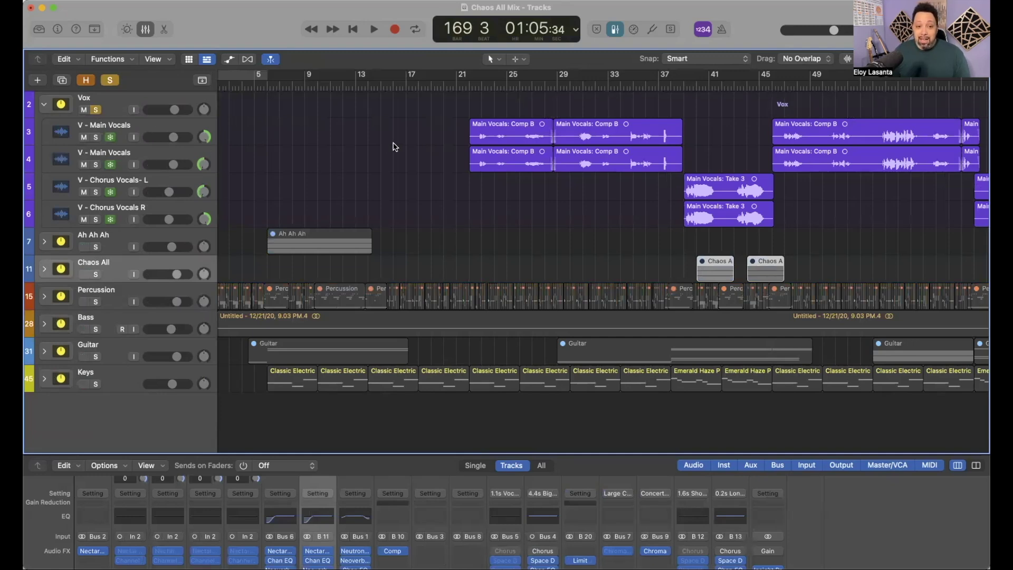
- Audition the main vocals in the soloed Vox stack from their first region at about bar 22 to bar 25
{"action": "scroll", "coordinate": [464, 163], "scroll_direction": "right", "scroll_amount": 1}
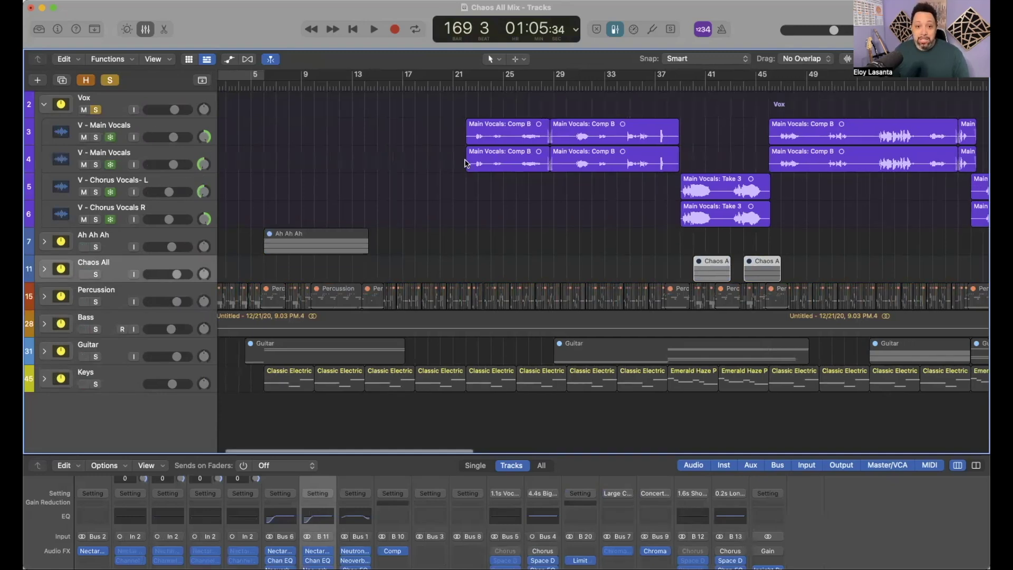
{"action": "scroll", "coordinate": [407, 88], "scroll_direction": "right", "scroll_amount": 5}
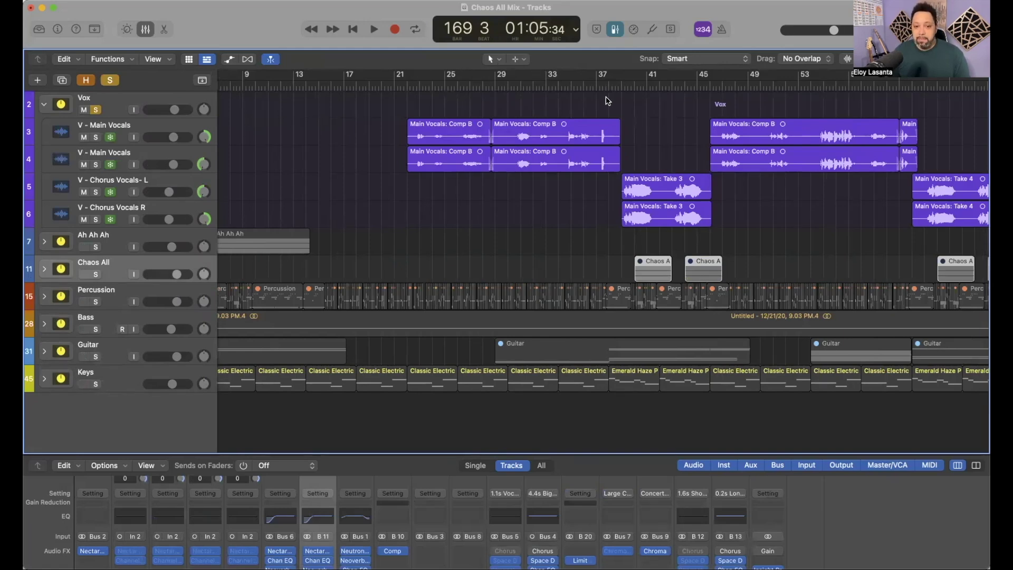
{"action": "scroll", "coordinate": [607, 100], "scroll_direction": "right", "scroll_amount": 10}
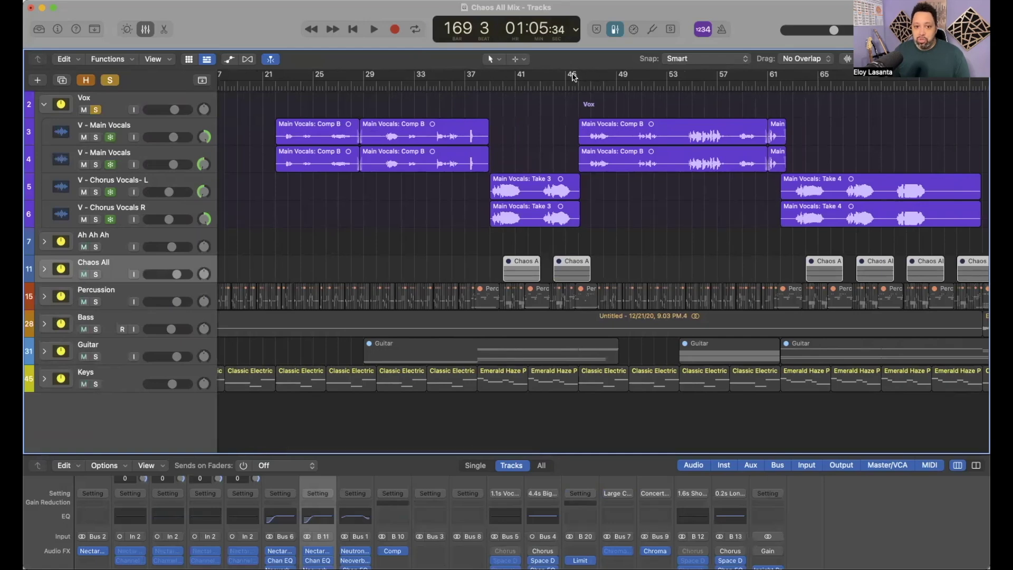
{"action": "scroll", "coordinate": [576, 79], "scroll_direction": "right", "scroll_amount": 1}
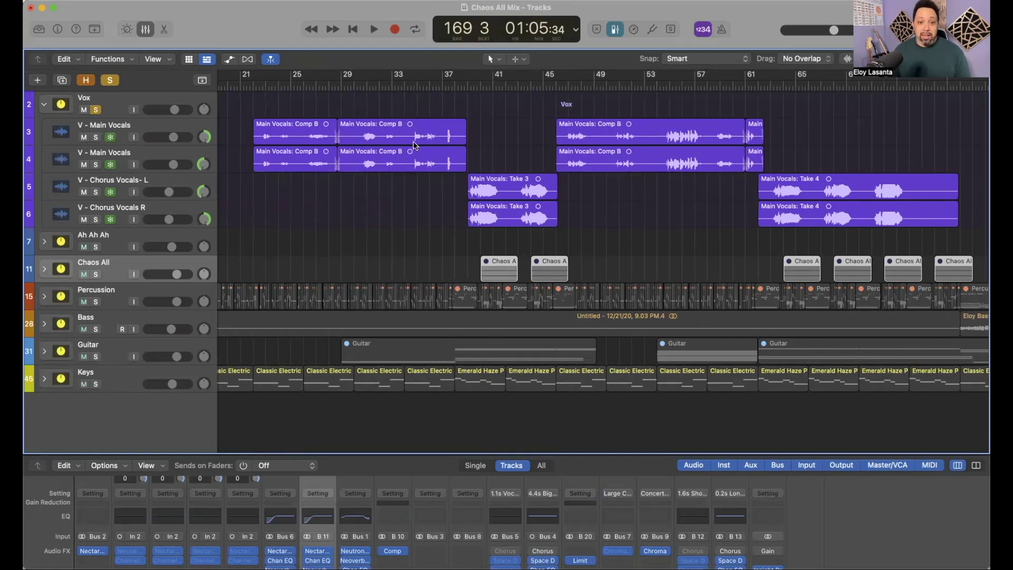
{"action": "scroll", "coordinate": [455, 142], "scroll_direction": "left", "scroll_amount": 5}
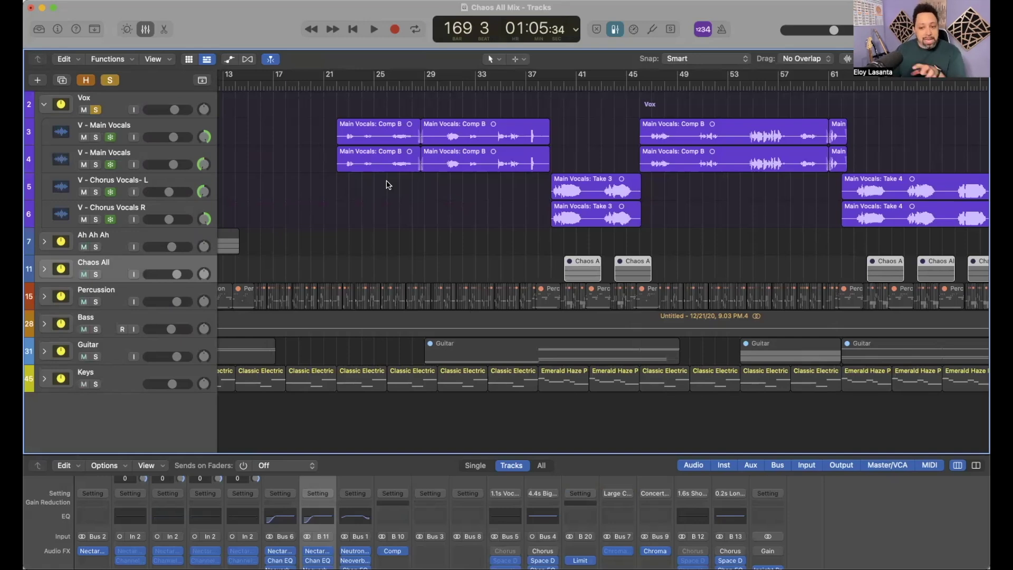
{"action": "left_click", "coordinate": [337, 86]}
{"action": "key", "text": "space"}
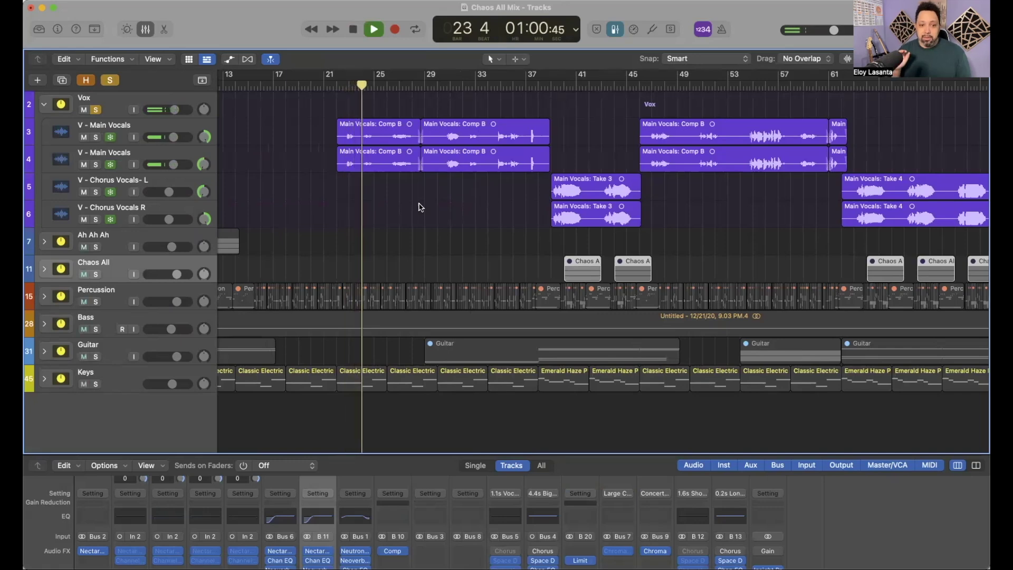
{"action": "key", "text": "space"}
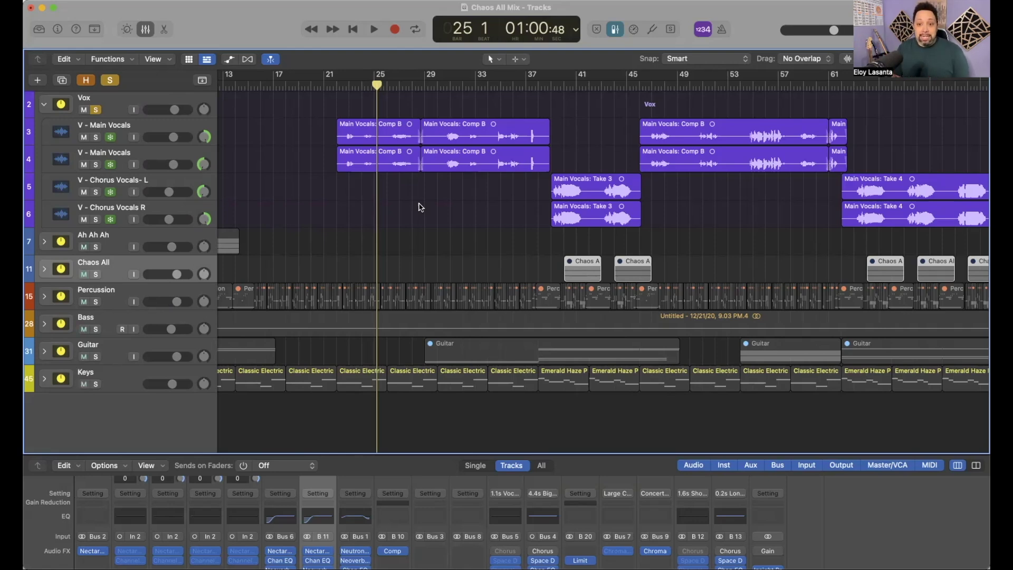
- Play the end of the first verse's main vocals from bar 37, stopping before bar 38
{"action": "left_click_drag", "start_coordinate": [496, 86], "coordinate": [526, 86]}
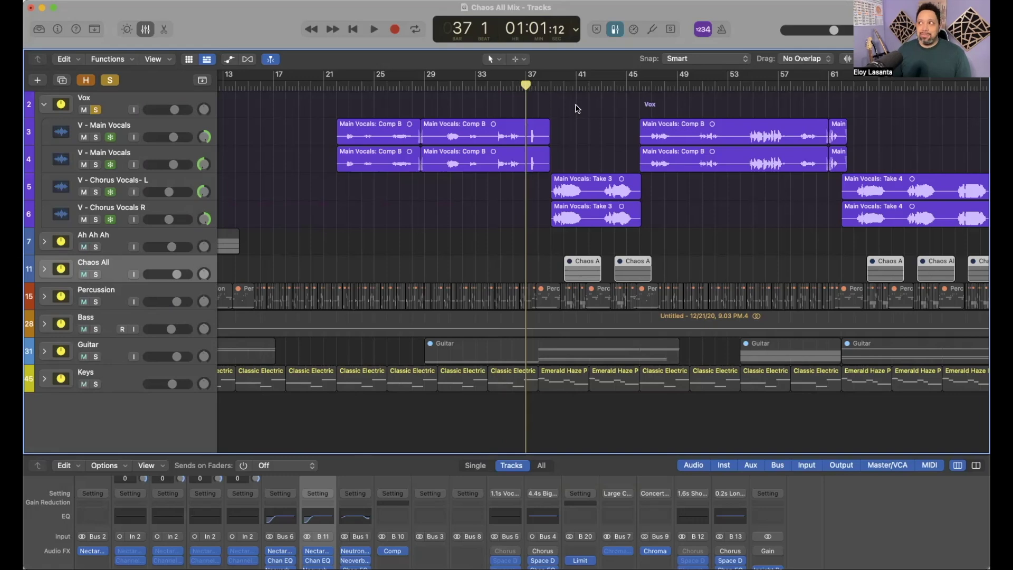
{"action": "key", "text": "space"}
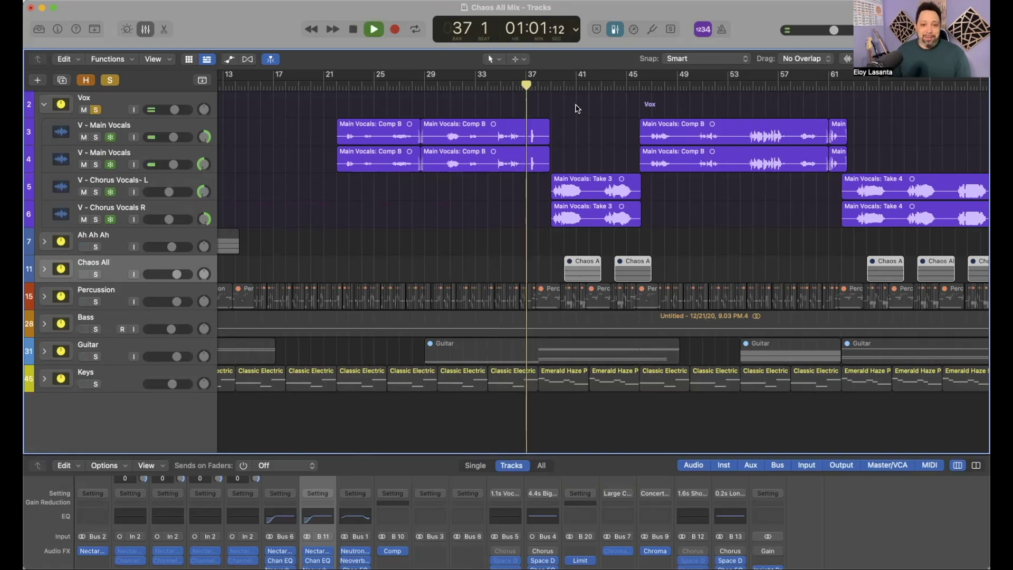
{"action": "key", "text": "space"}
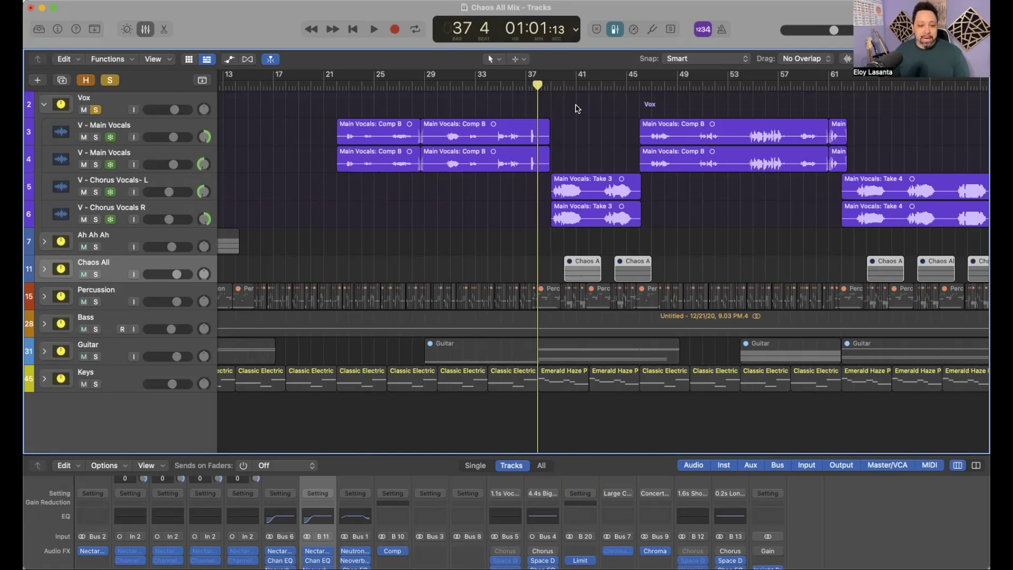
- Move the playhead to the start of the first chorus at bar 39 and play the left and right chorus vocals
{"action": "scroll", "coordinate": [578, 125], "scroll_direction": "right", "scroll_amount": 3}
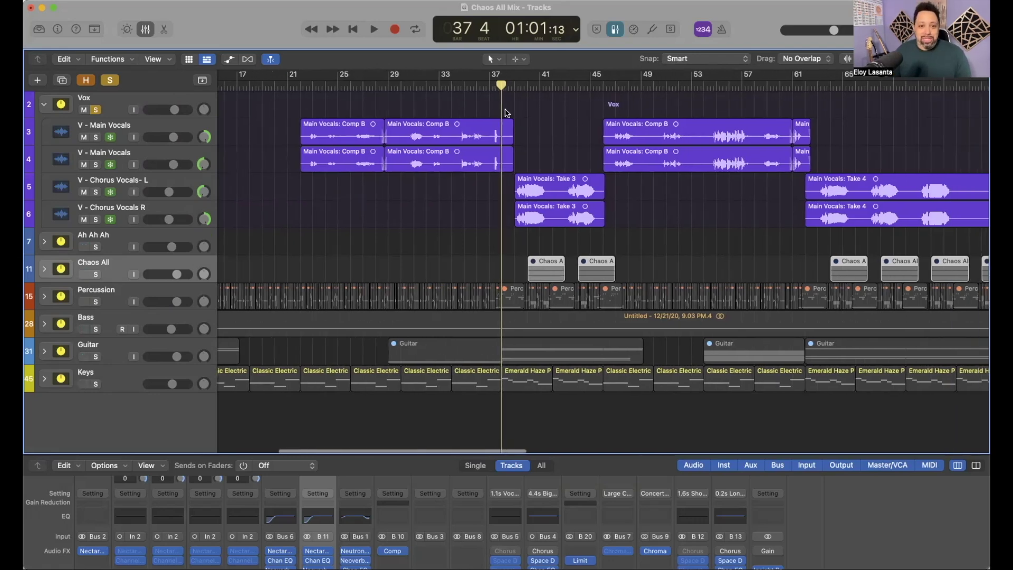
{"action": "left_click", "coordinate": [464, 86]}
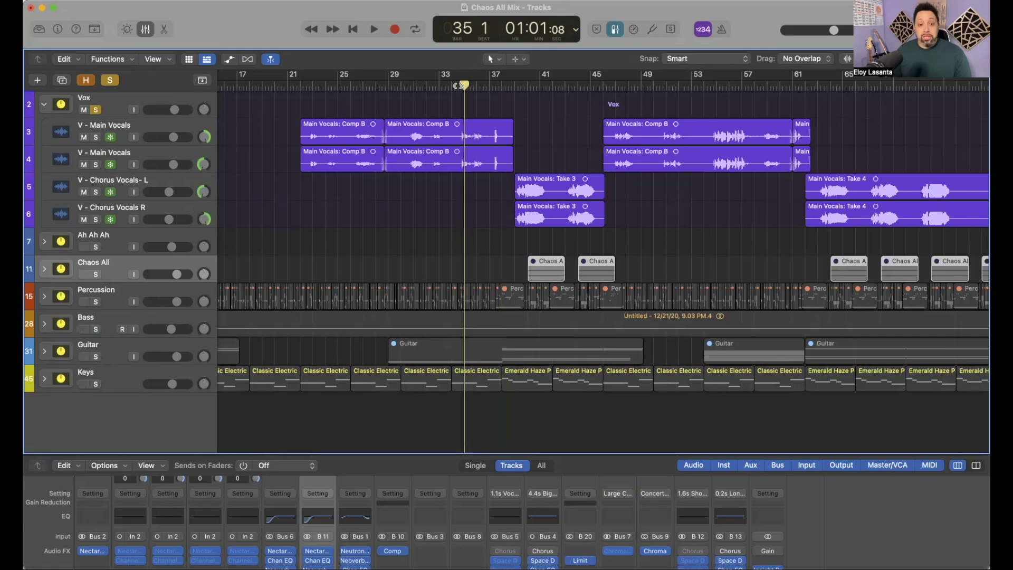
{"action": "left_click_drag", "start_coordinate": [464, 86], "coordinate": [458, 86]}
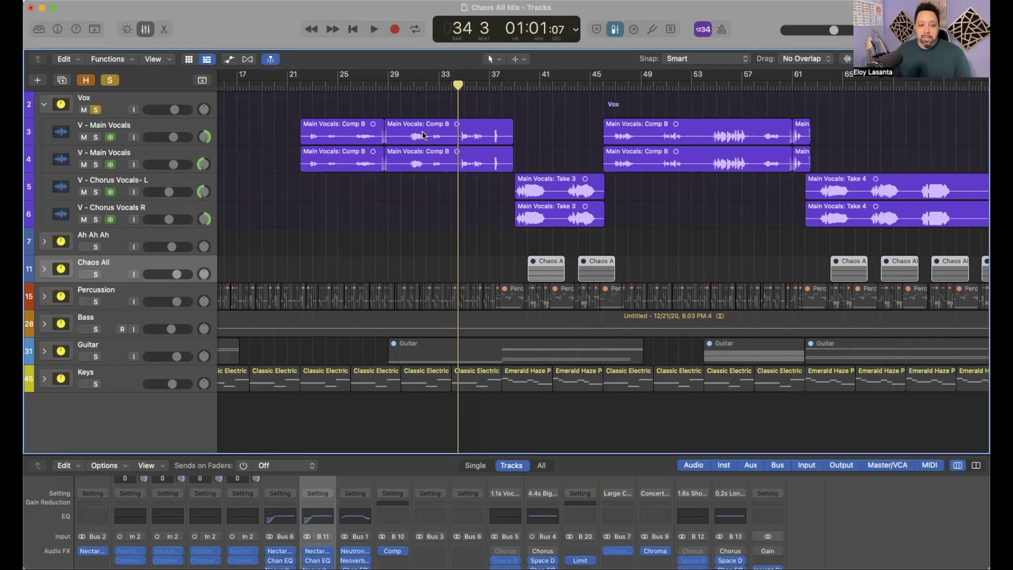
{"action": "left_click", "coordinate": [515, 85]}
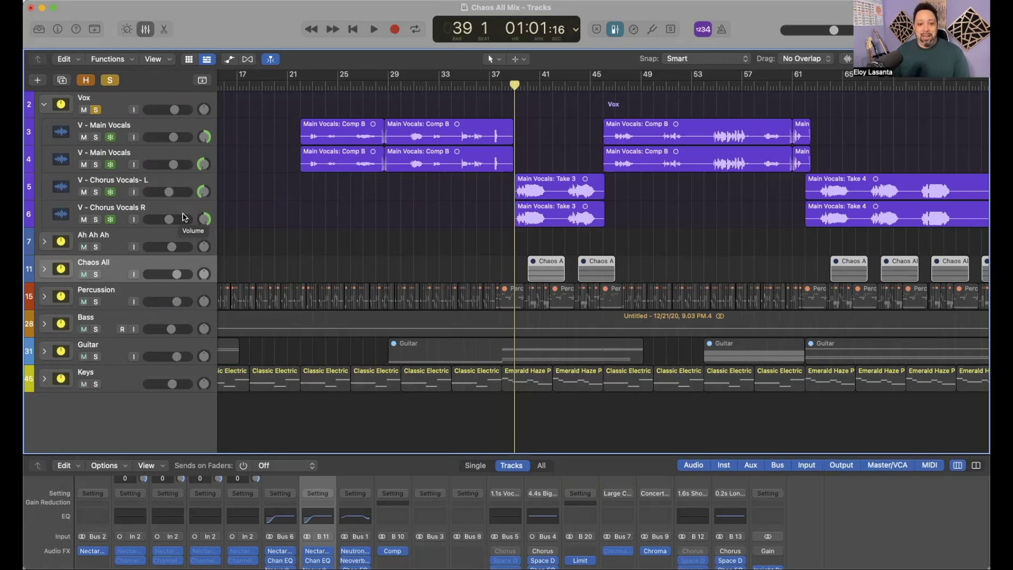
{"action": "key", "text": "space"}
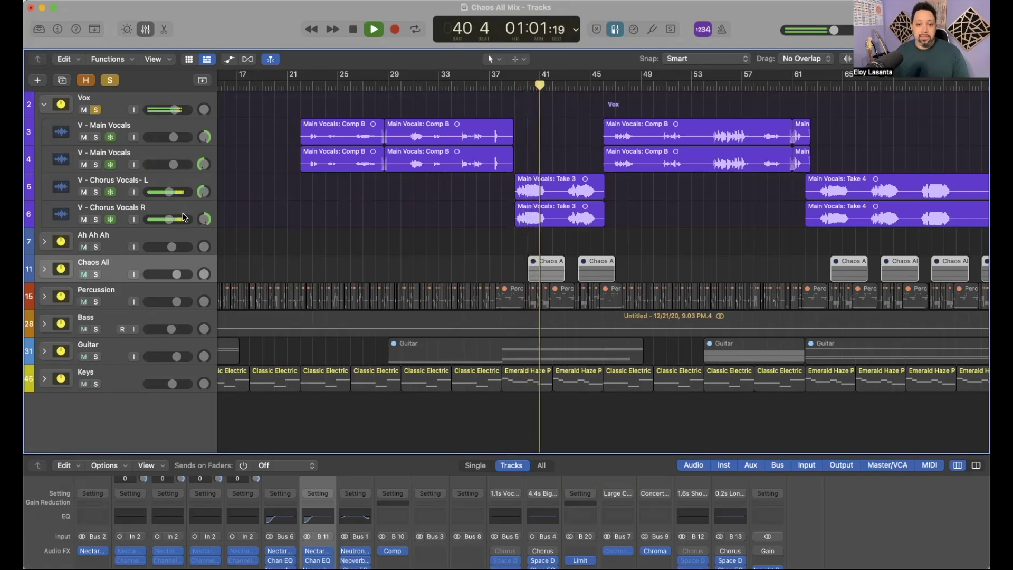
- Solo the Chaos All stack along with Vox and play the first chorus from bar 39 to bar 41
{"action": "key", "text": "space"}
{"action": "left_click", "coordinate": [131, 257]}
{"action": "left_click", "coordinate": [515, 86]}
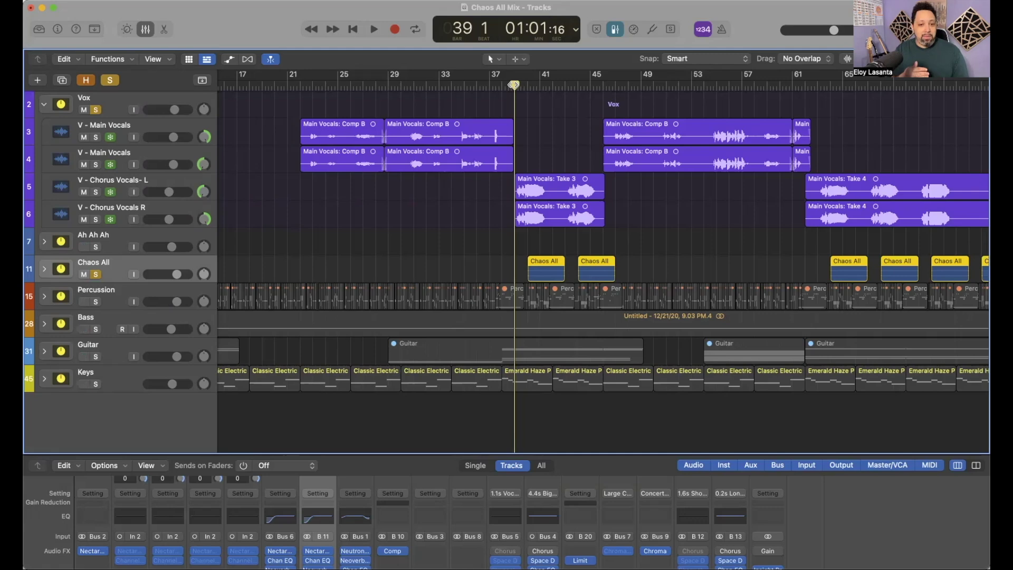
{"action": "key", "text": "space"}
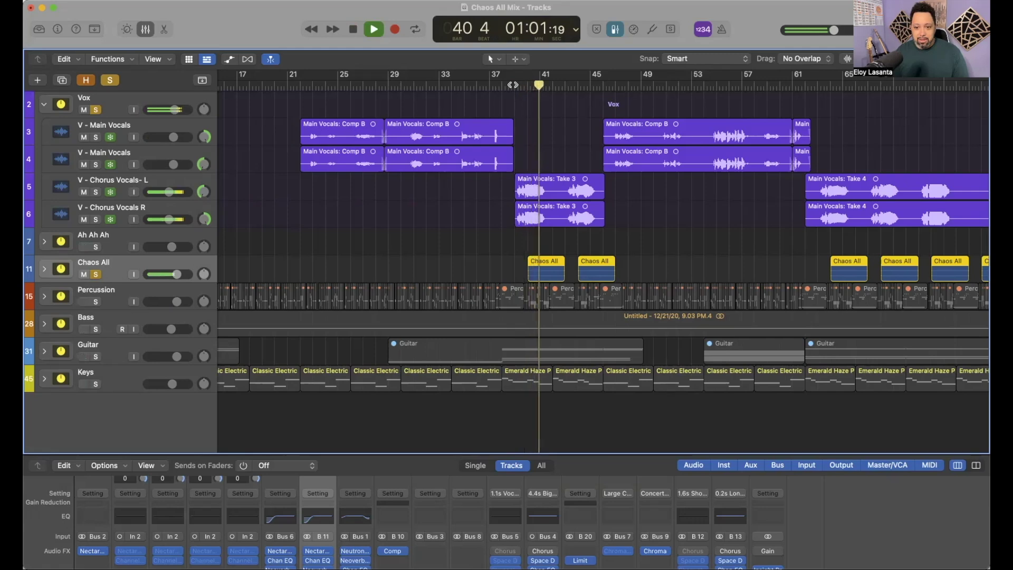
{"action": "key", "text": "space"}
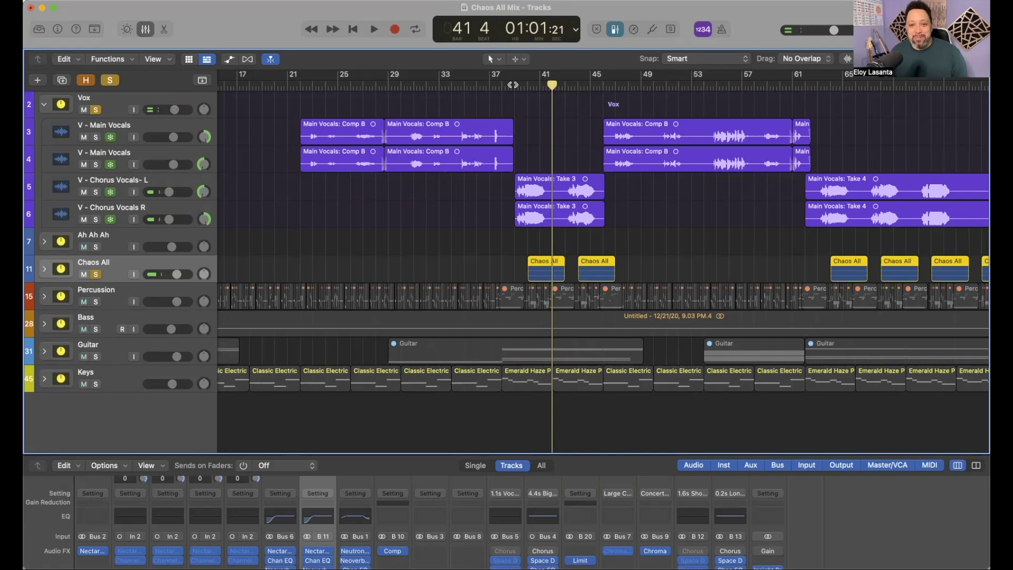
- Examine how the chorus vocals and Chaos All regions are arranged from the first chorus through the end of the song
{"action": "scroll", "coordinate": [378, 235], "scroll_direction": "right", "scroll_amount": 10}
{"action": "scroll", "coordinate": [534, 230], "scroll_direction": "right", "scroll_amount": 3}
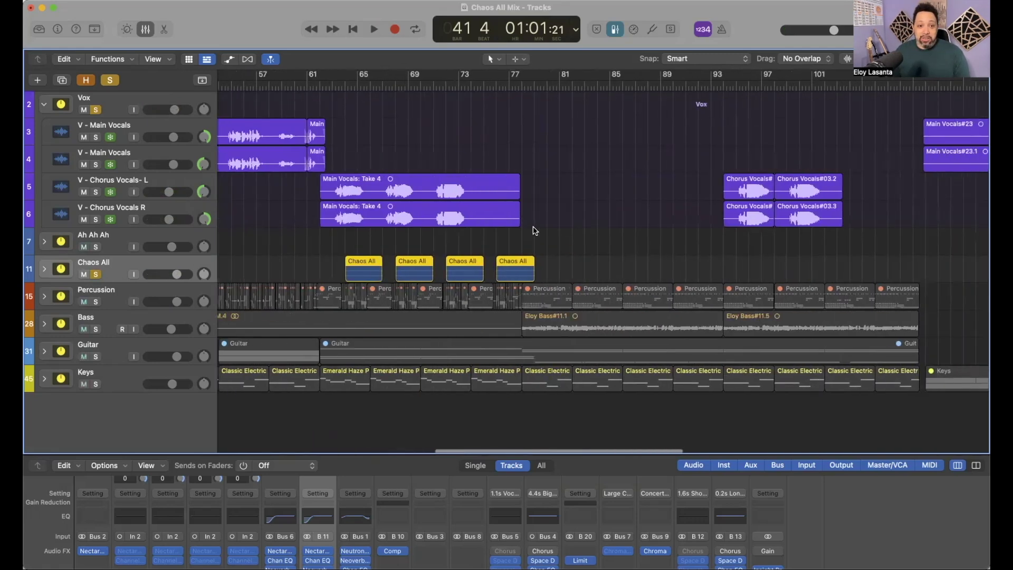
{"action": "scroll", "coordinate": [534, 230], "scroll_direction": "left", "scroll_amount": 5}
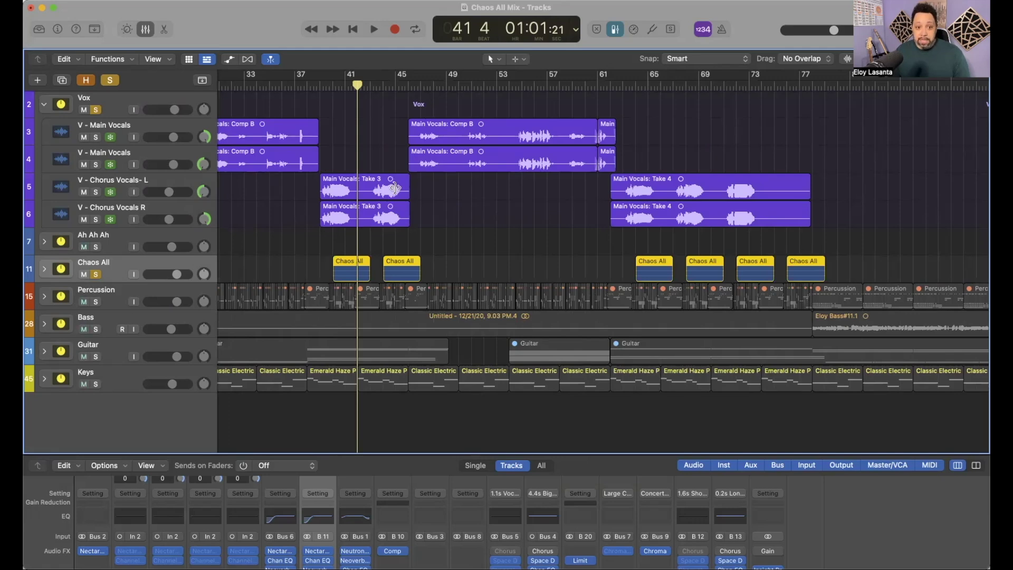
{"action": "scroll", "coordinate": [733, 201], "scroll_direction": "right", "scroll_amount": 10}
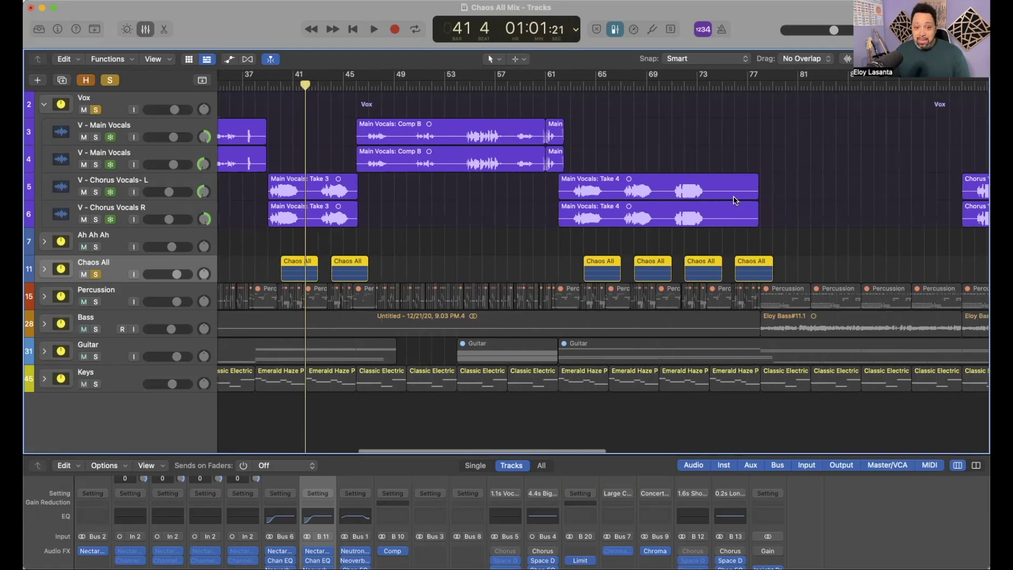
{"action": "scroll", "coordinate": [802, 210], "scroll_direction": "right", "scroll_amount": 6}
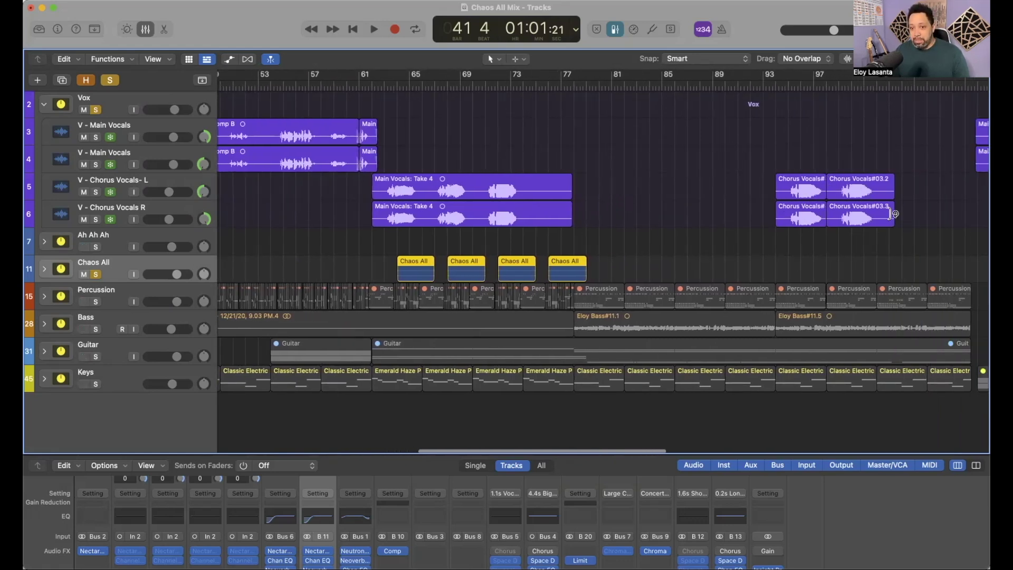
{"action": "scroll", "coordinate": [892, 214], "scroll_direction": "right", "scroll_amount": 15}
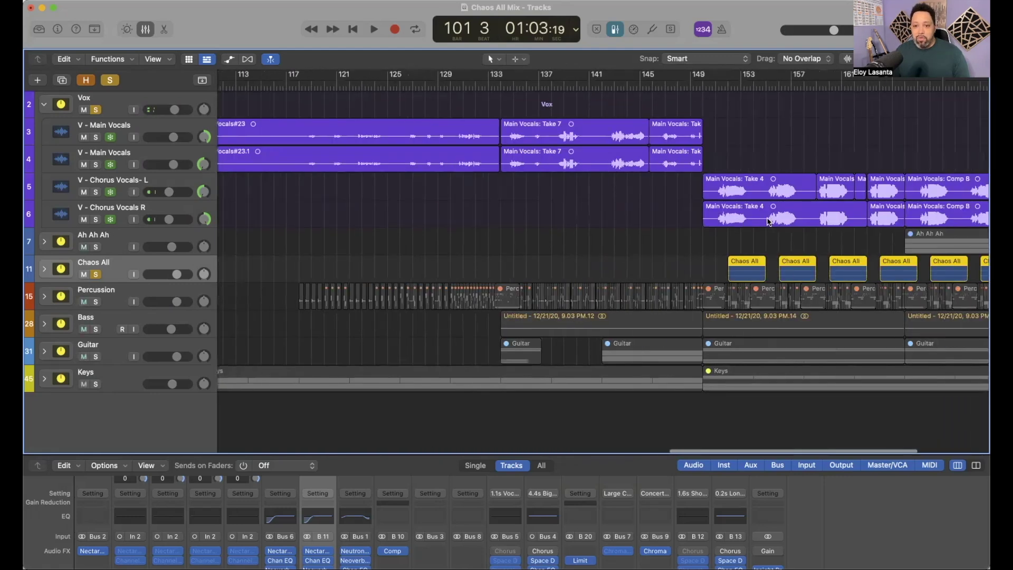
{"action": "scroll", "coordinate": [768, 220], "scroll_direction": "right", "scroll_amount": 5}
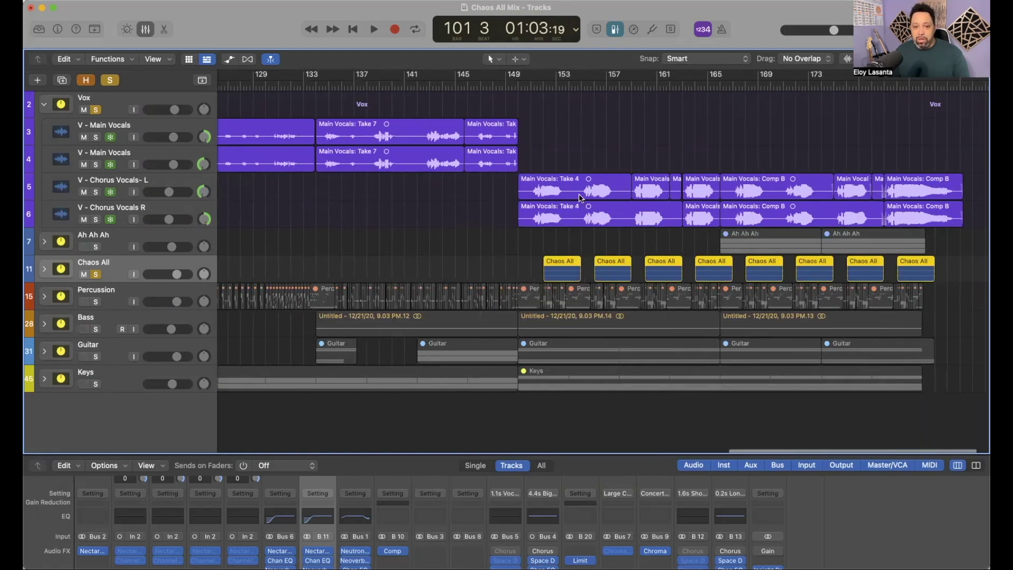
{"action": "scroll", "coordinate": [579, 198], "scroll_direction": "left", "scroll_amount": 20}
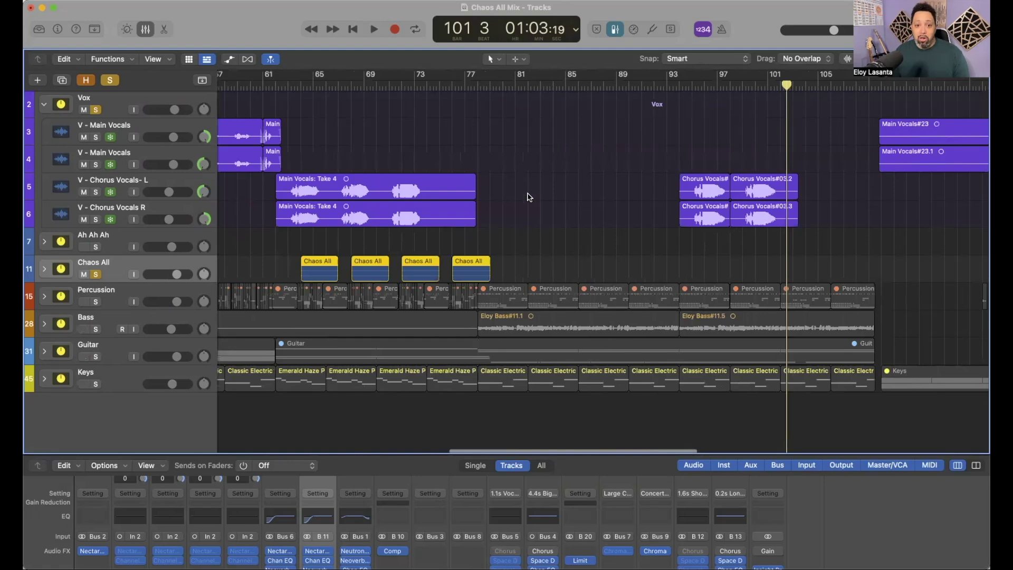
{"action": "scroll", "coordinate": [530, 197], "scroll_direction": "right", "scroll_amount": 20}
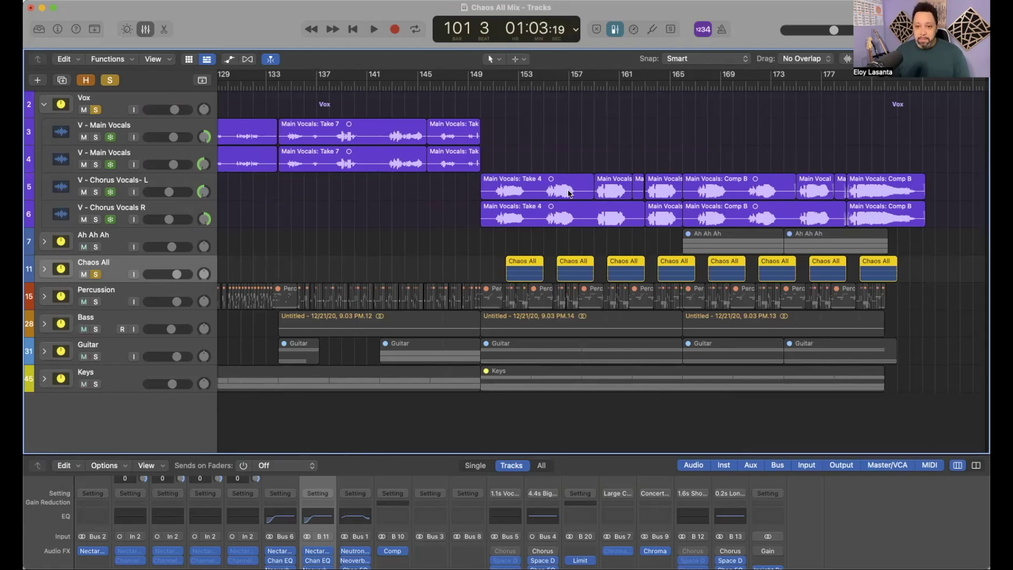
{"action": "scroll", "coordinate": [569, 193], "scroll_direction": "left", "scroll_amount": 20}
{"action": "scroll", "coordinate": [632, 196], "scroll_direction": "right", "scroll_amount": 20}
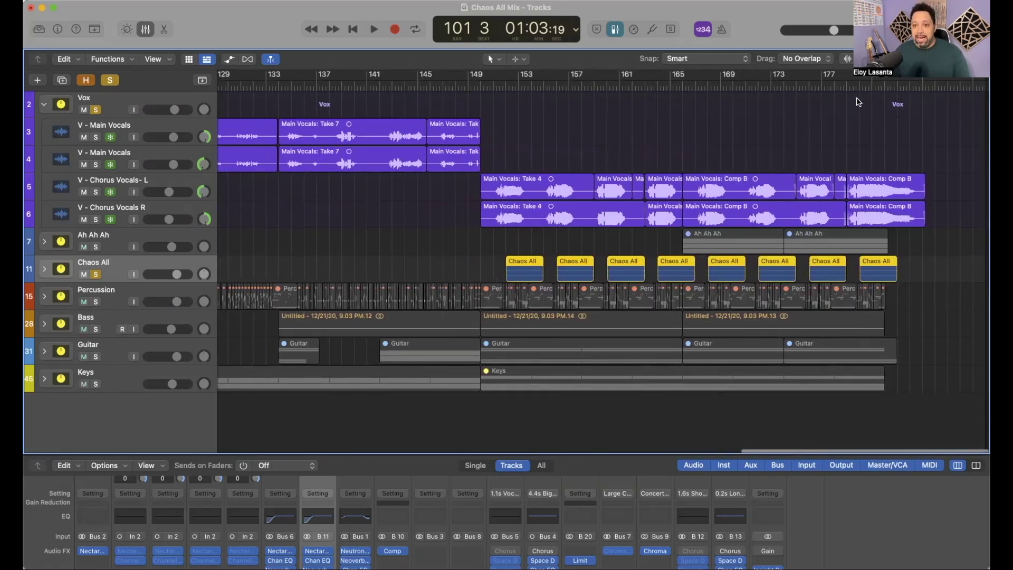
- Play the closing chorus vocals from bar 179, stopping at bar 185
{"action": "left_click", "coordinate": [846, 86]}
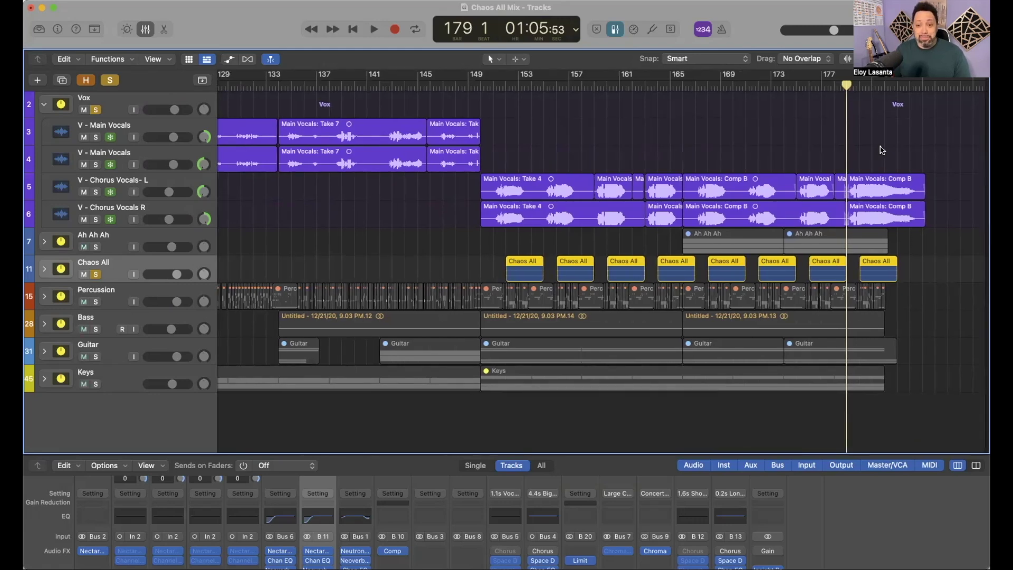
{"action": "key", "text": "space"}
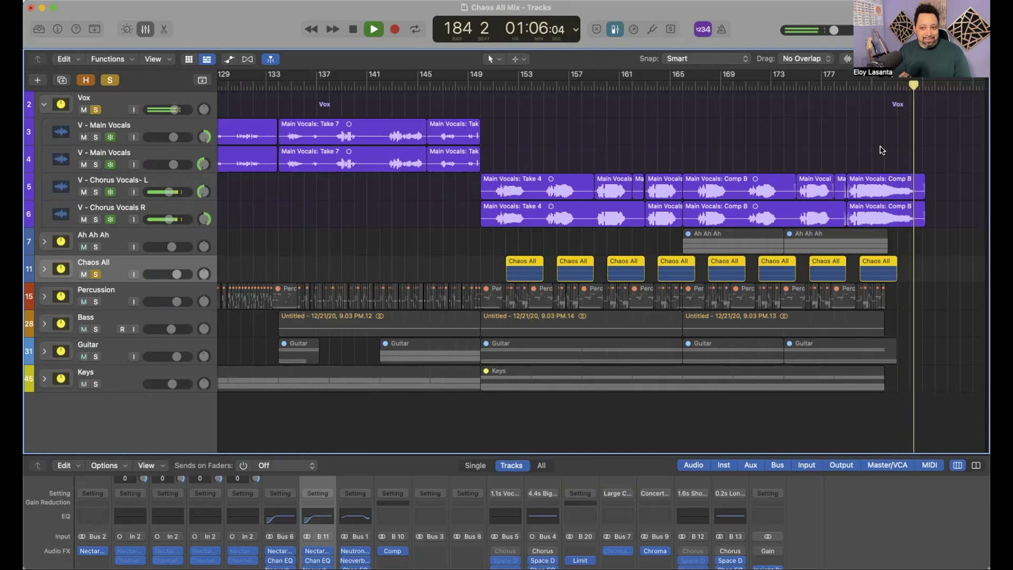
{"action": "key", "text": "space"}
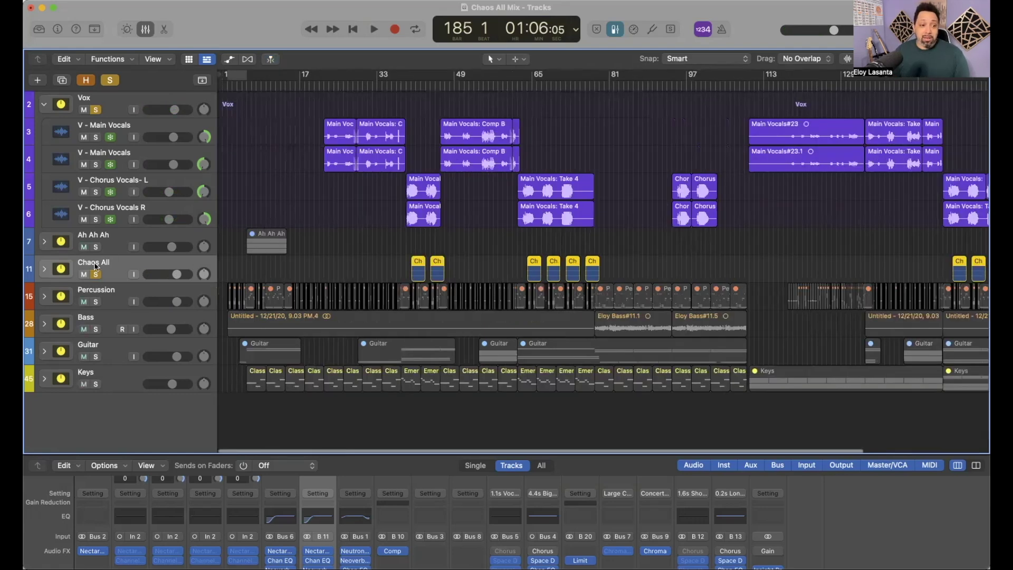
- Unsolo the Chaos All and Vox stacks and collapse the Vox stack
{"action": "left_click", "coordinate": [96, 273]}
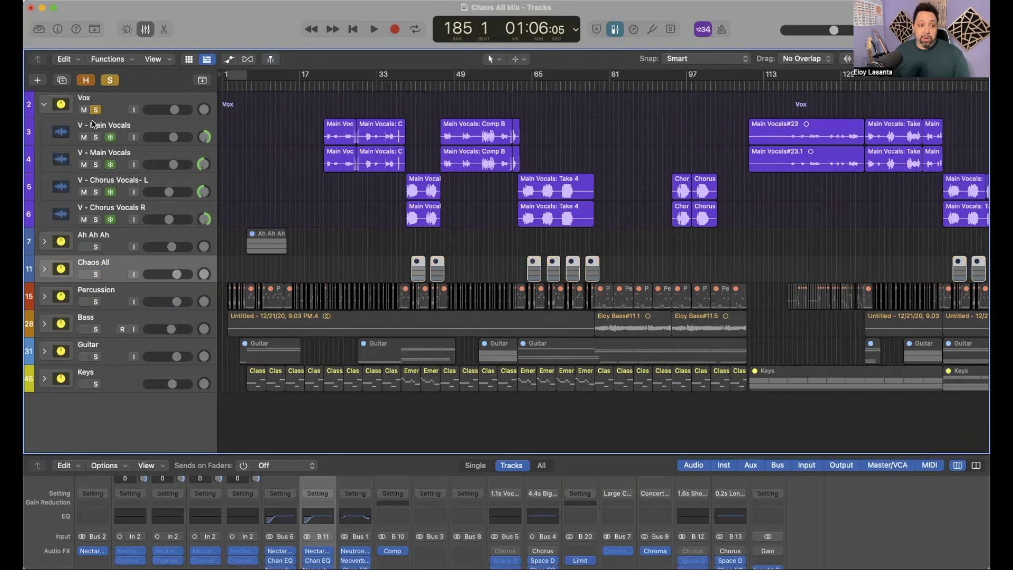
{"action": "left_click", "coordinate": [96, 110]}
{"action": "left_click", "coordinate": [44, 105]}
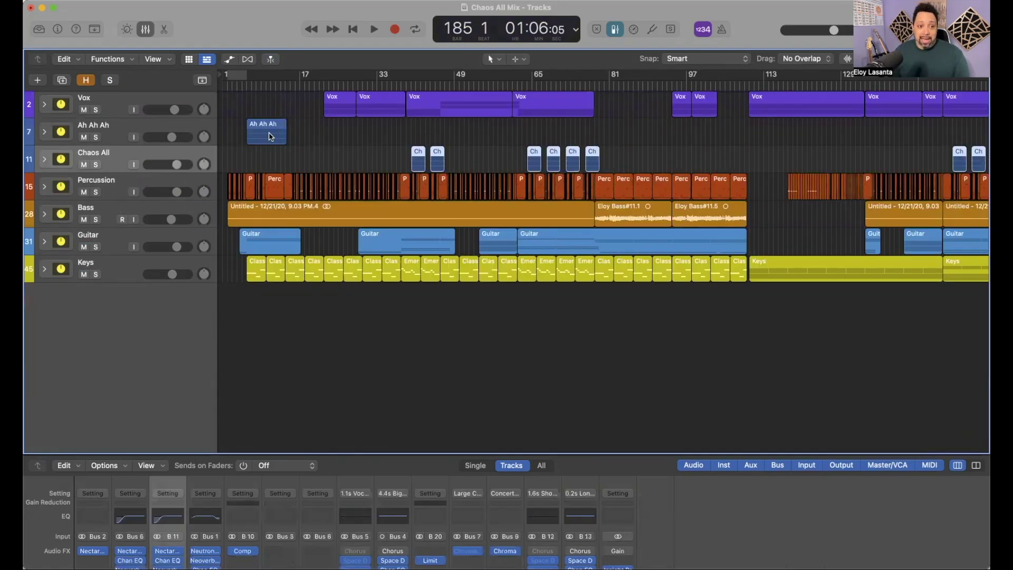
- Play the full mix from bar 166, where the final Ah Ah Ah regions begin, stopping in bar 169
{"action": "scroll", "coordinate": [370, 316], "scroll_direction": "down", "scroll_amount": 5}
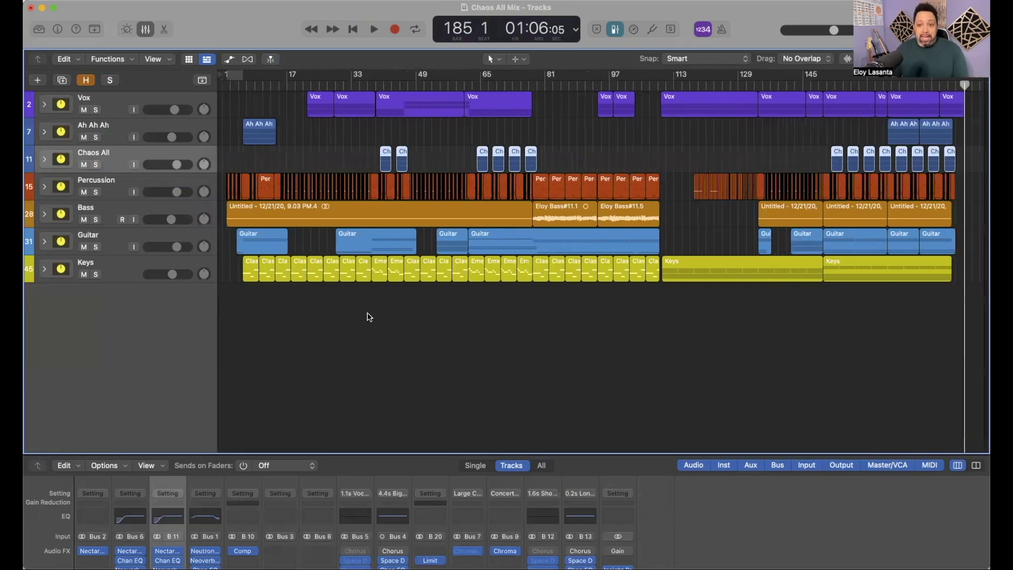
{"action": "scroll", "coordinate": [467, 289], "scroll_direction": "up", "scroll_amount": 5}
{"action": "scroll", "coordinate": [467, 289], "scroll_direction": "right", "scroll_amount": 10}
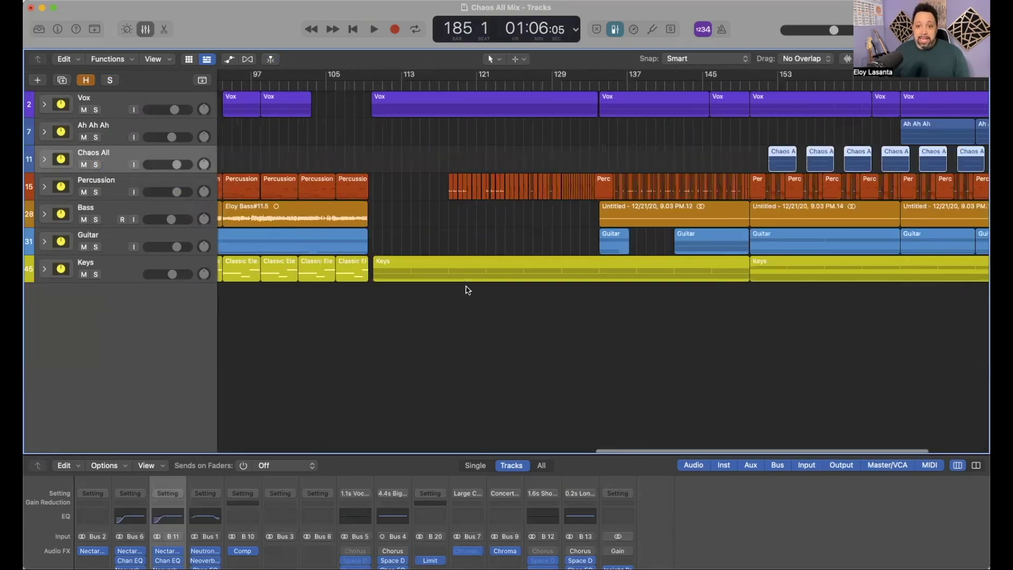
{"action": "left_click", "coordinate": [758, 83]}
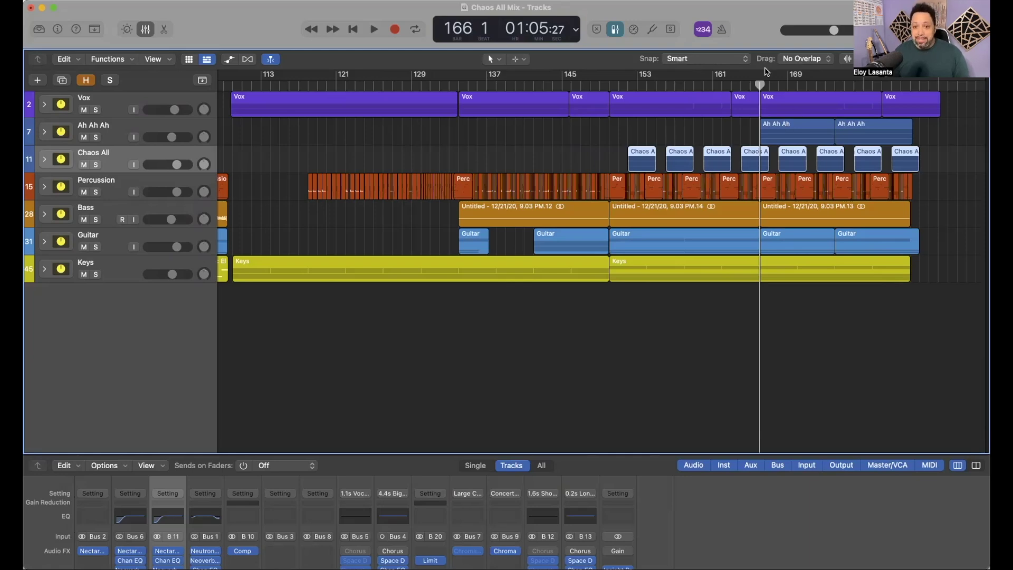
{"action": "key", "text": "space"}
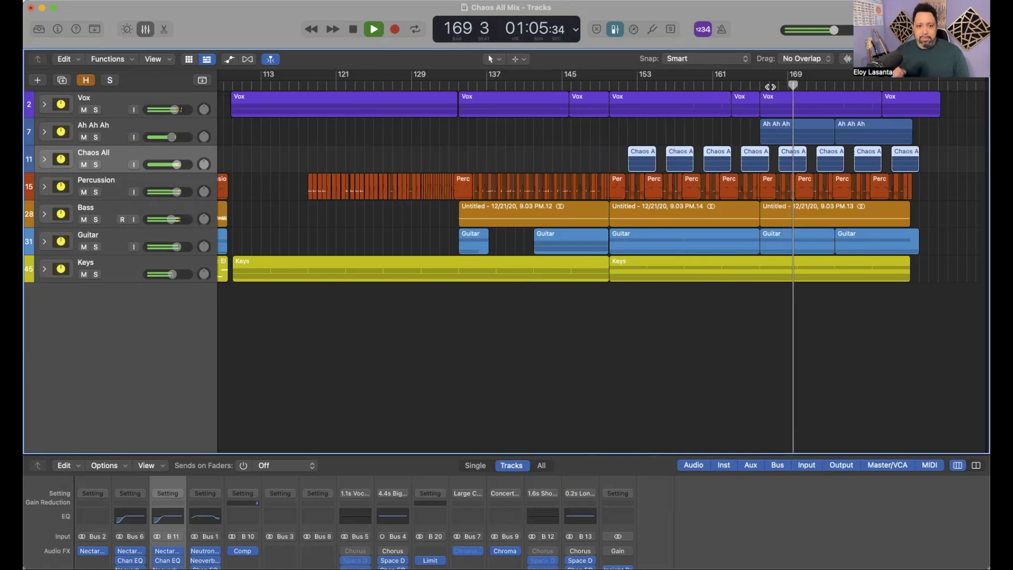
{"action": "key", "text": "space"}
- Mark a range of about three bars in the ruler, starting at about bar 78 where the Eloy Bass#11.1 region begins
{"action": "scroll", "coordinate": [610, 177], "scroll_direction": "left", "scroll_amount": 5}
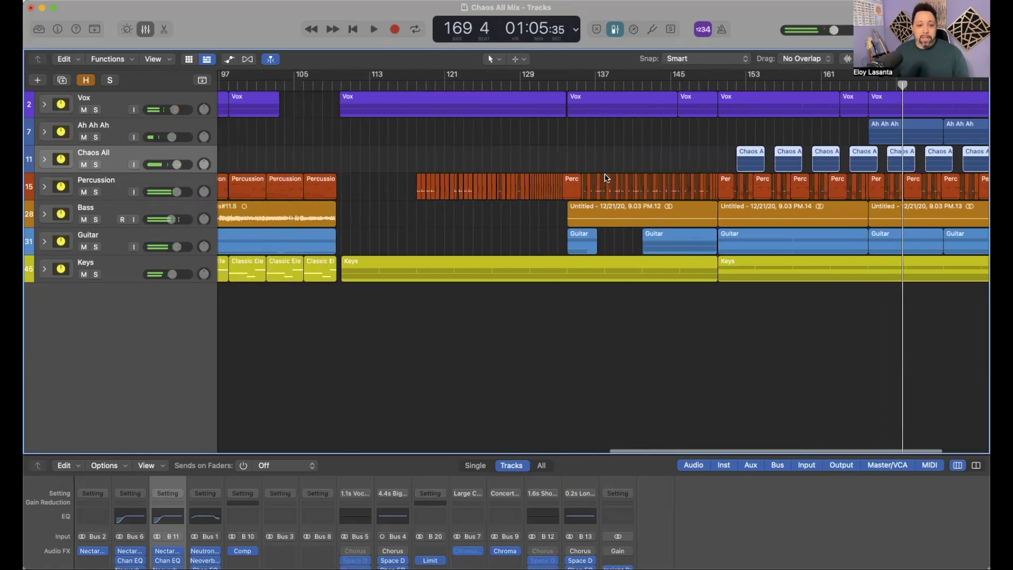
{"action": "scroll", "coordinate": [605, 178], "scroll_direction": "left", "scroll_amount": 8}
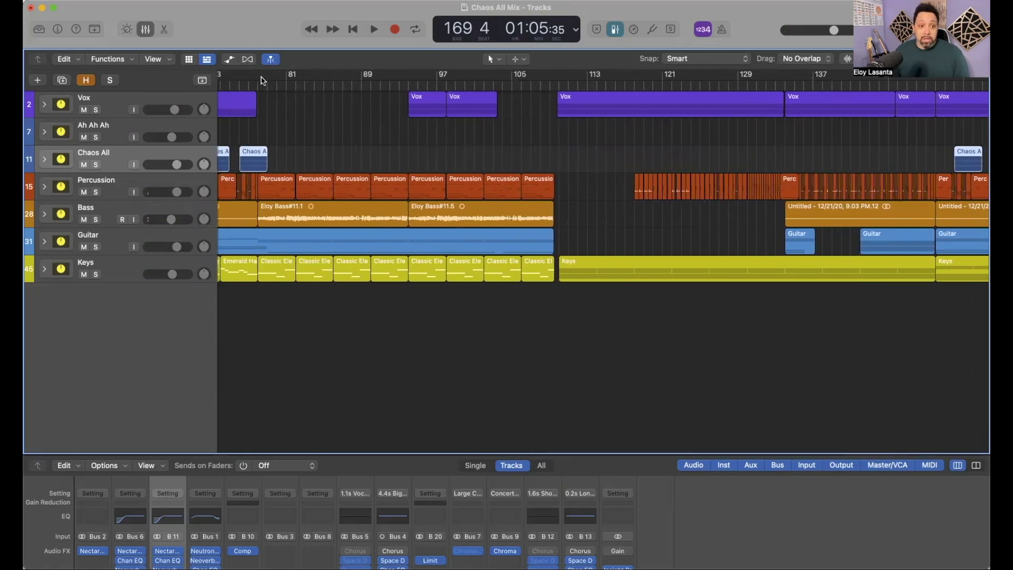
{"action": "left_click_drag", "start_coordinate": [258, 78], "coordinate": [282, 77]}
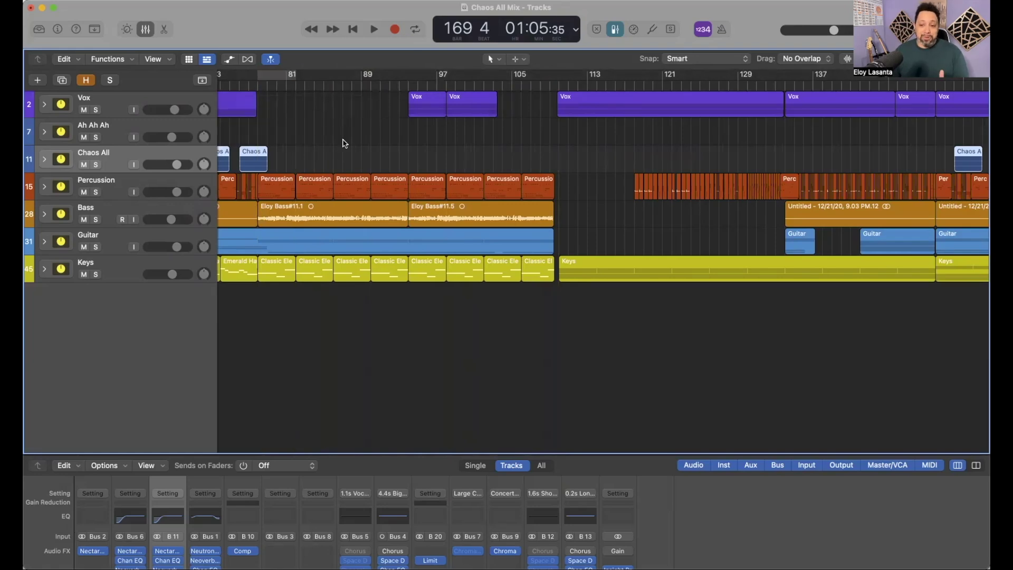